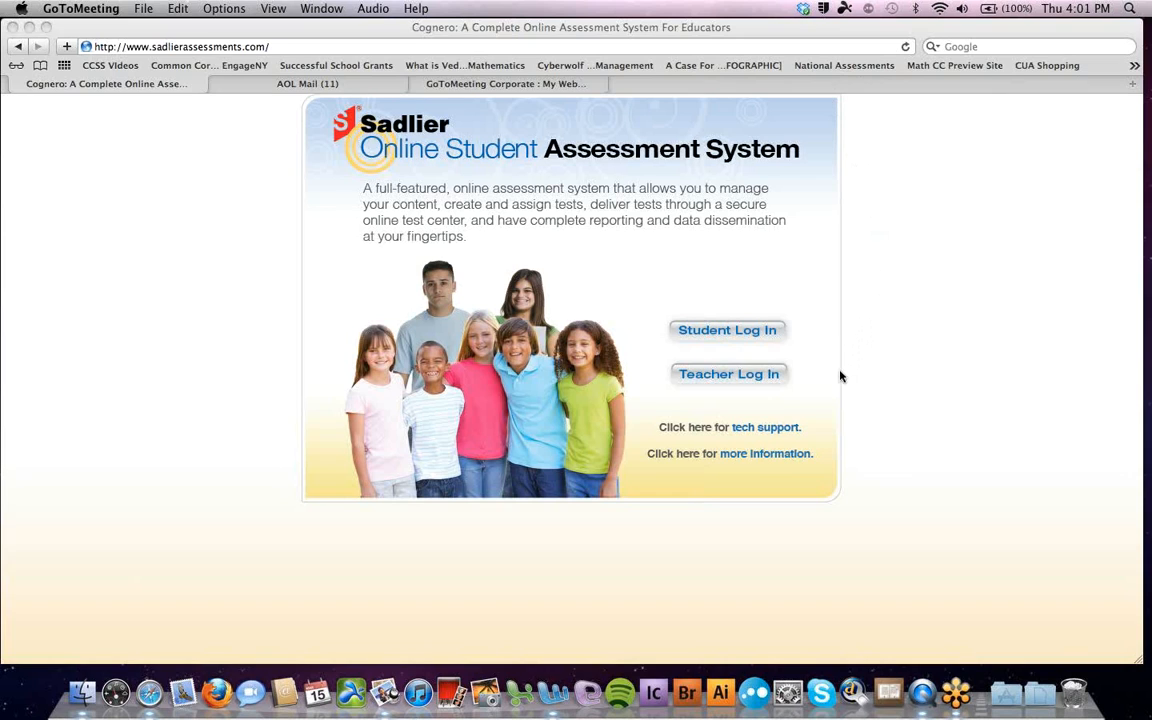
Log in through Teacher Log In with the account e-mail and password, correcting a mistyped password
{"action": "left_click", "coordinate": [732, 379]}
{"action": "left_click", "coordinate": [729, 376]}
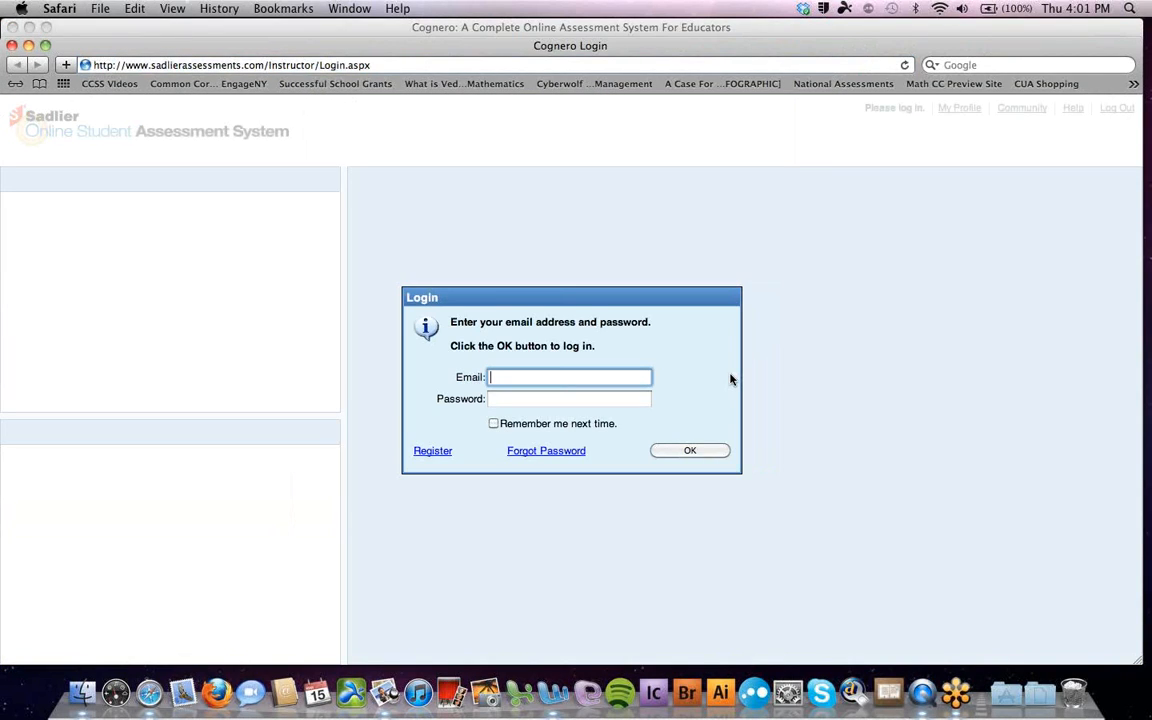
{"action": "key", "text": "Tab"}
{"action": "type", "text": "*****"}
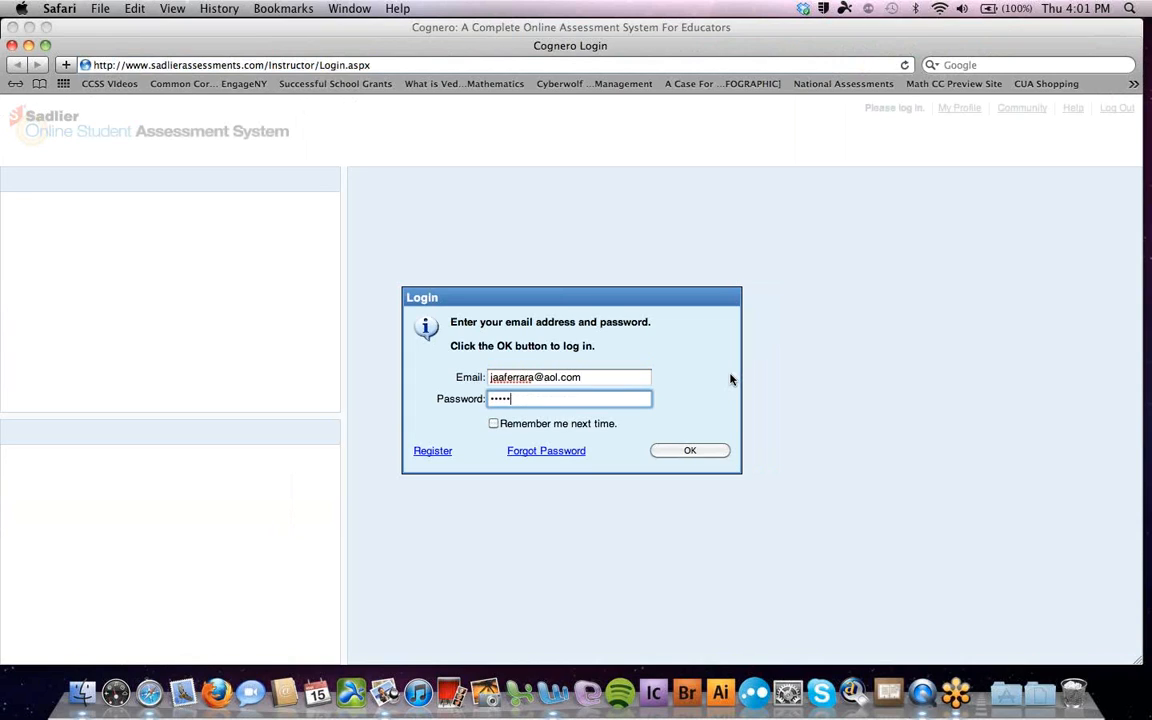
{"action": "key", "text": "BackSpace"}
{"action": "key", "text": "BackSpace"}
{"action": "key", "text": "BackSpace"}
{"action": "key", "text": "BackSpace"}
{"action": "key", "text": "BackSpace"}
{"action": "type", "text": "*****"}
{"action": "key", "text": "Return"}
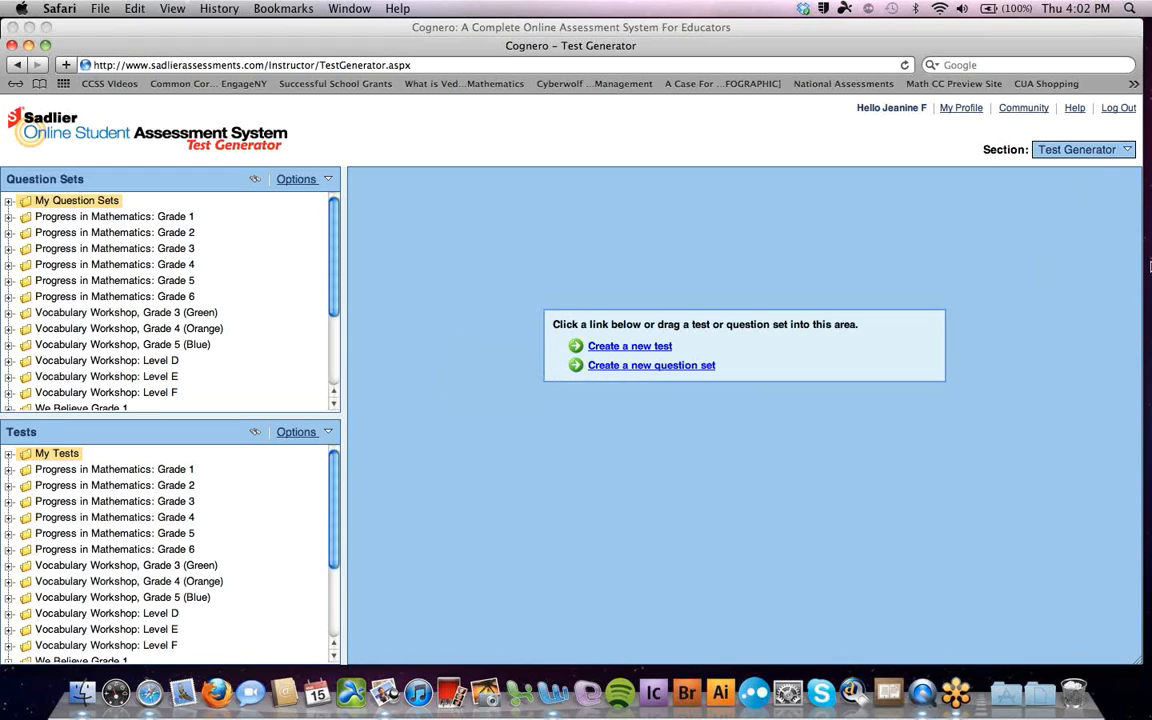
Open the Section dropdown on the Test Generator home to list the program sections
{"action": "left_click", "coordinate": [1126, 150]}
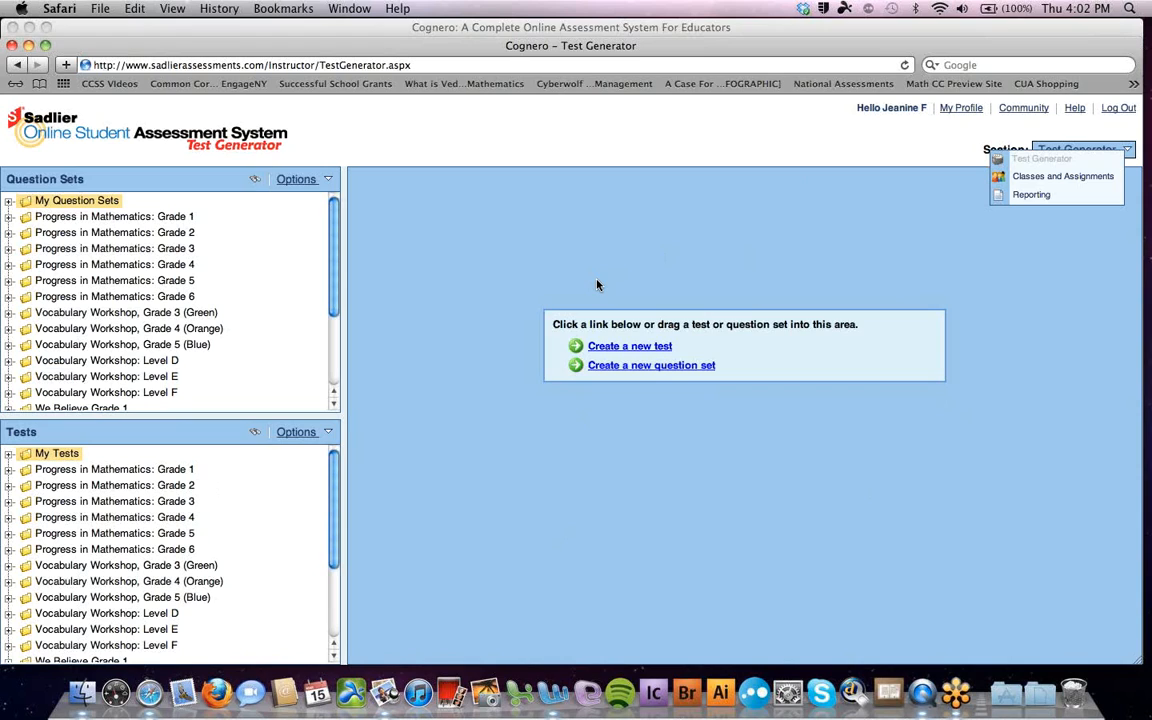
{"action": "left_click_drag", "start_coordinate": [140, 248], "coordinate": [188, 262]}
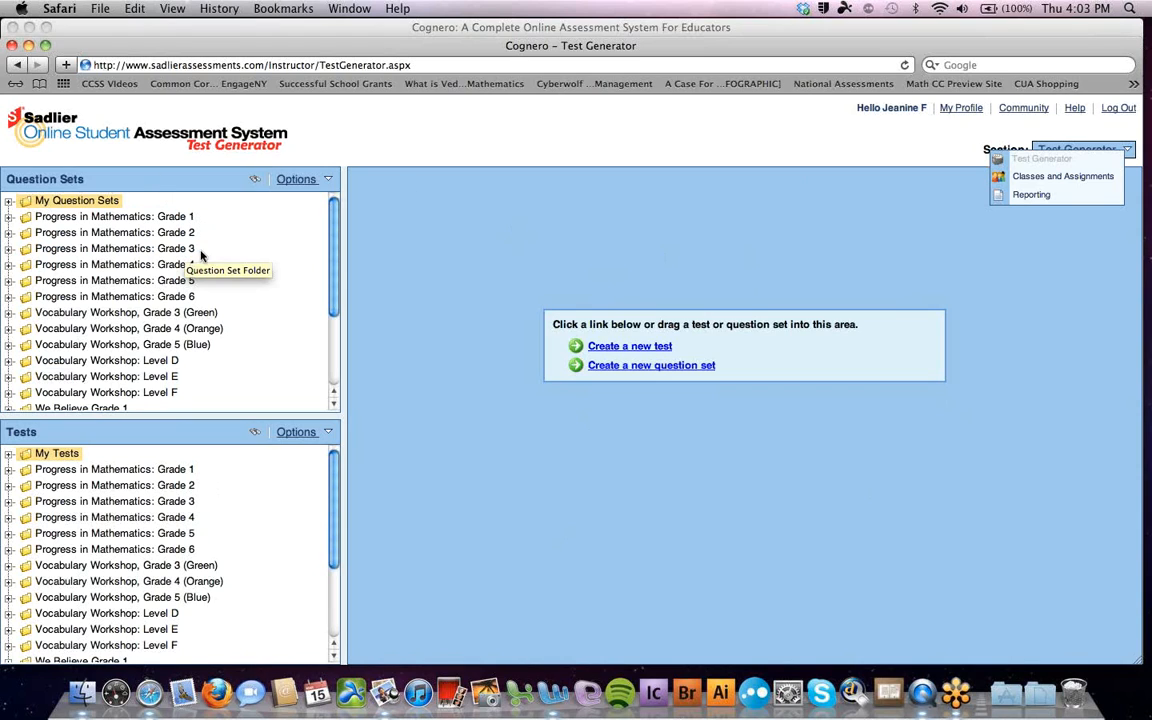
{"action": "left_click_drag", "start_coordinate": [206, 312], "coordinate": [203, 316]}
Browse the Grade 1 Chapter 1 Question Set lessons, collapse them, then expand Grade 1 under Tests
{"action": "left_click", "coordinate": [9, 218]}
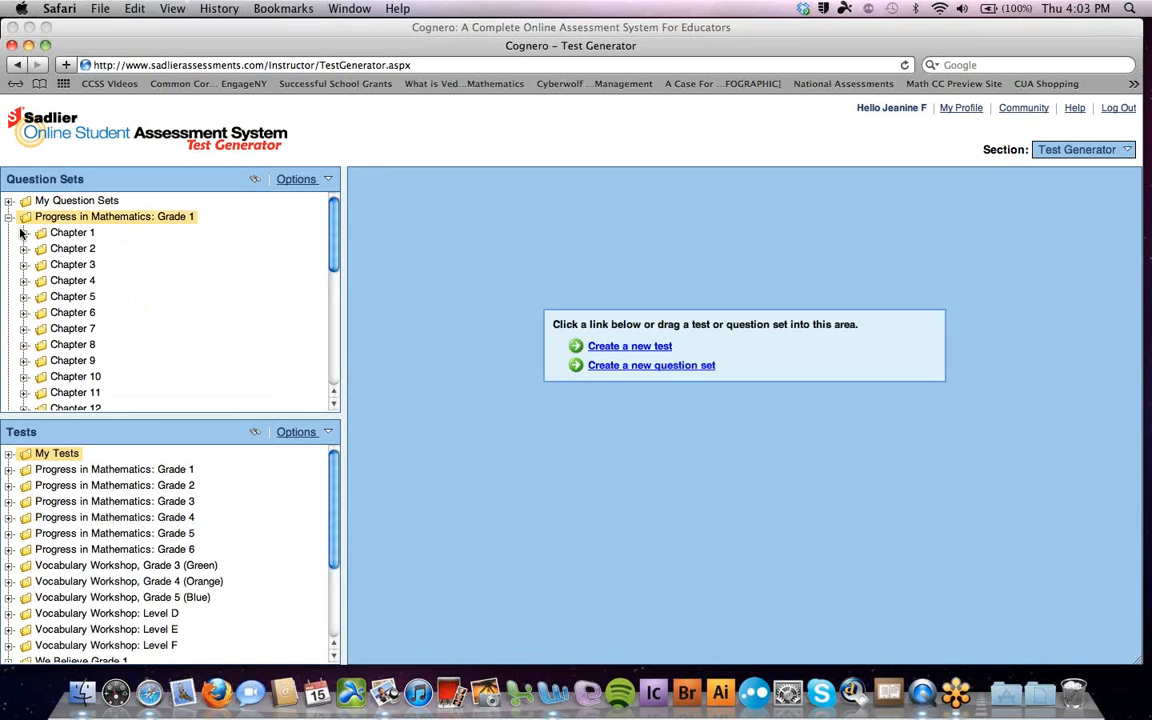
{"action": "left_click", "coordinate": [24, 233]}
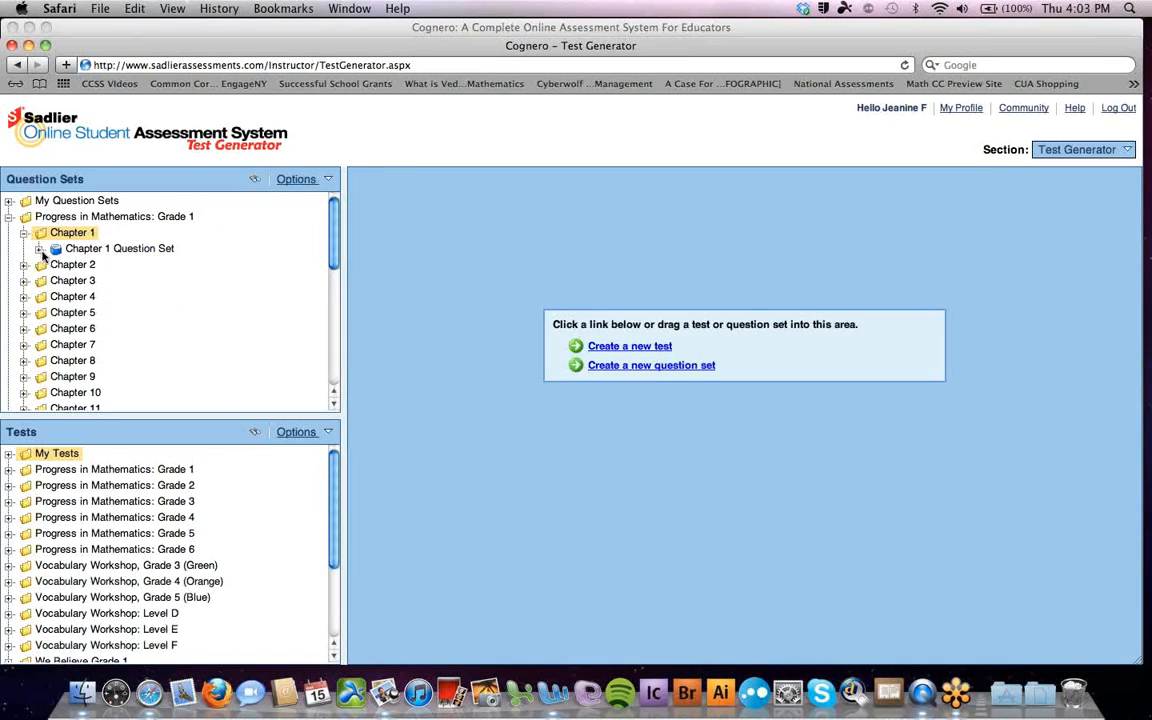
{"action": "left_click", "coordinate": [41, 251]}
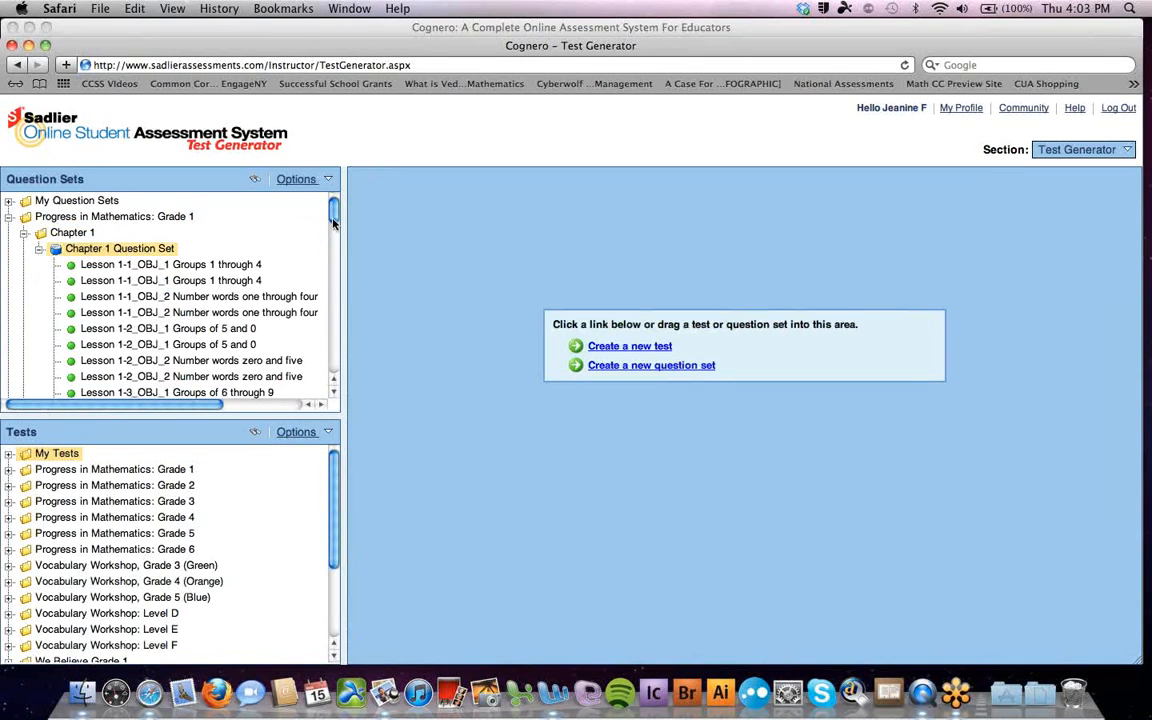
{"action": "left_click_drag", "start_coordinate": [334, 220], "coordinate": [338, 286]}
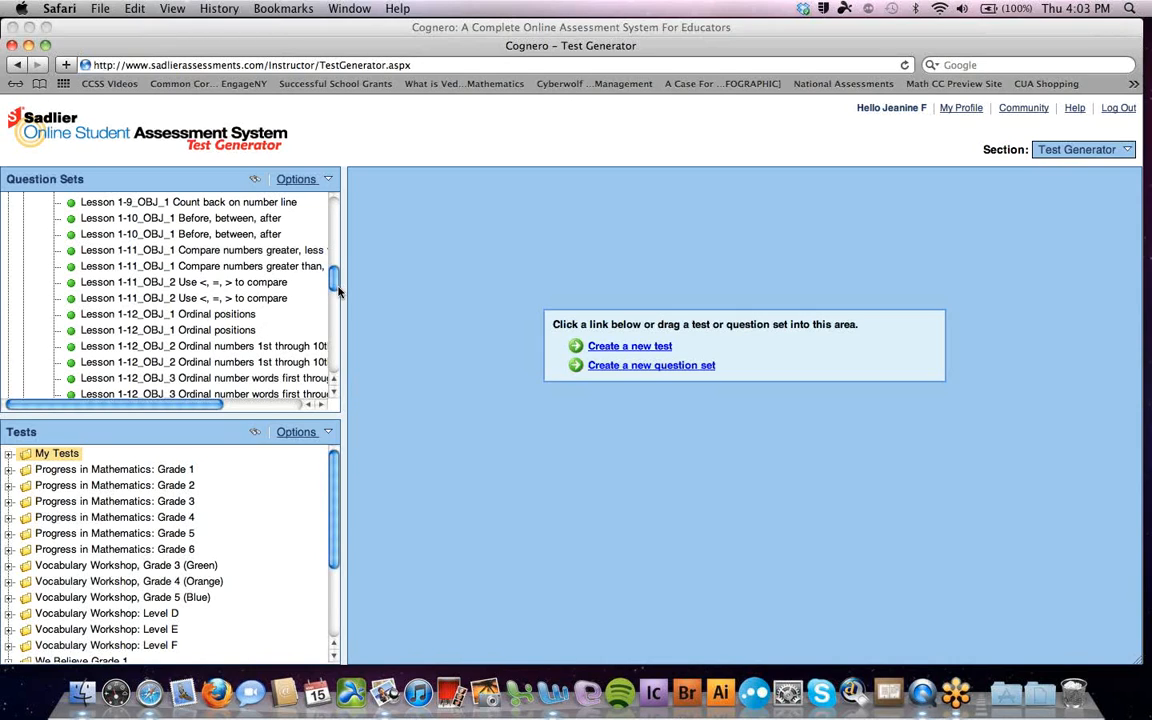
{"action": "left_click_drag", "start_coordinate": [338, 290], "coordinate": [333, 218]}
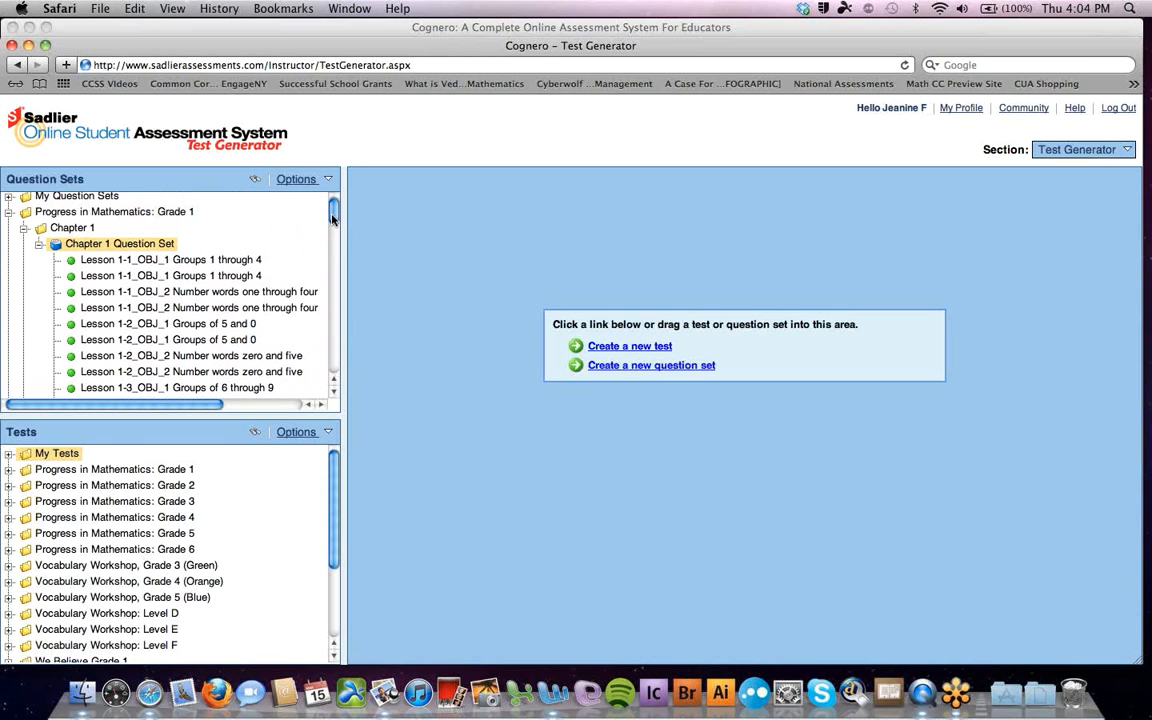
{"action": "left_click", "coordinate": [39, 245]}
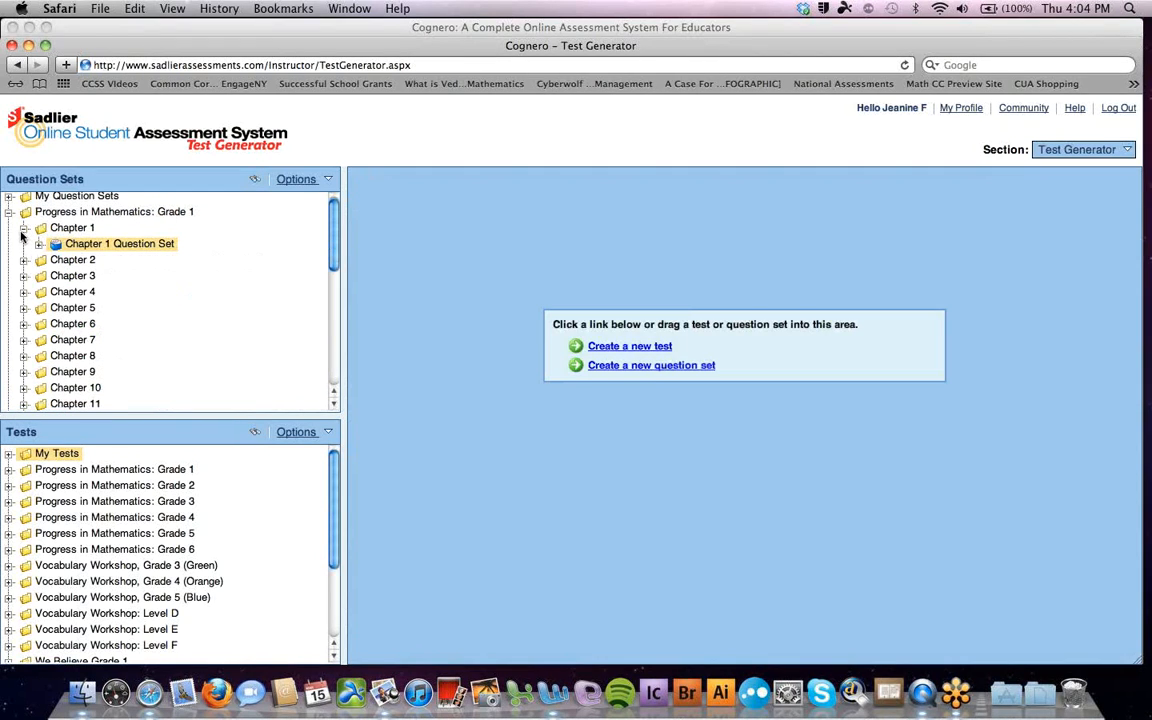
{"action": "left_click", "coordinate": [24, 229]}
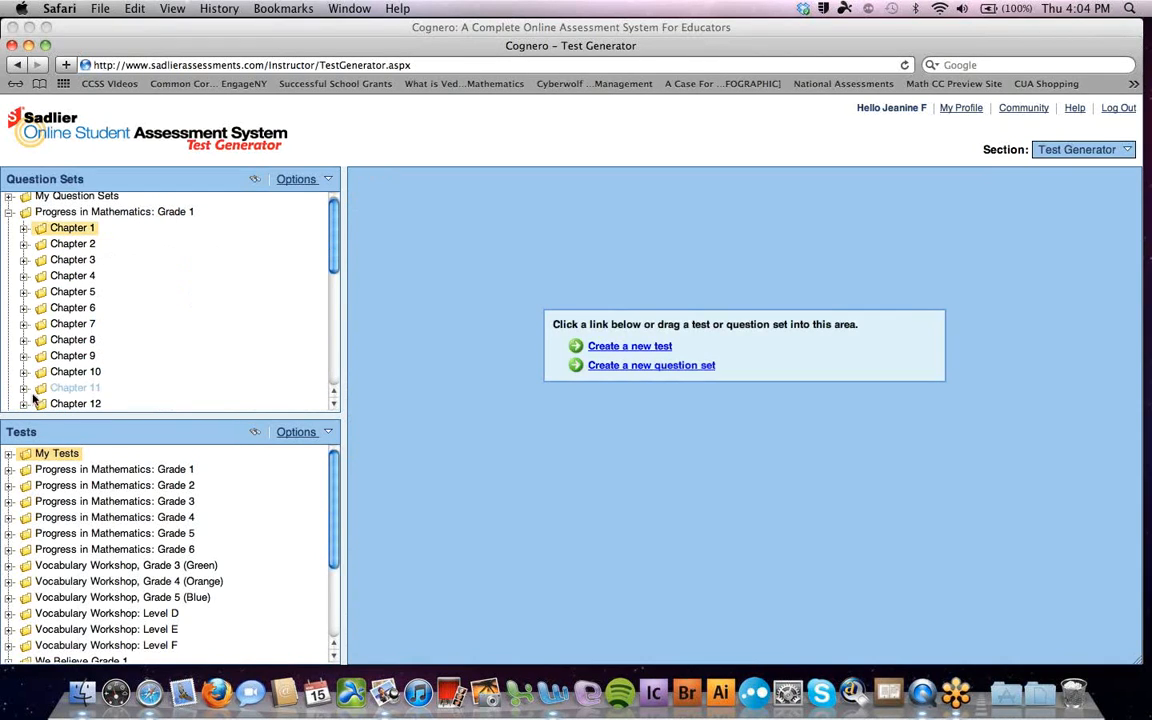
{"action": "left_click", "coordinate": [8, 470]}
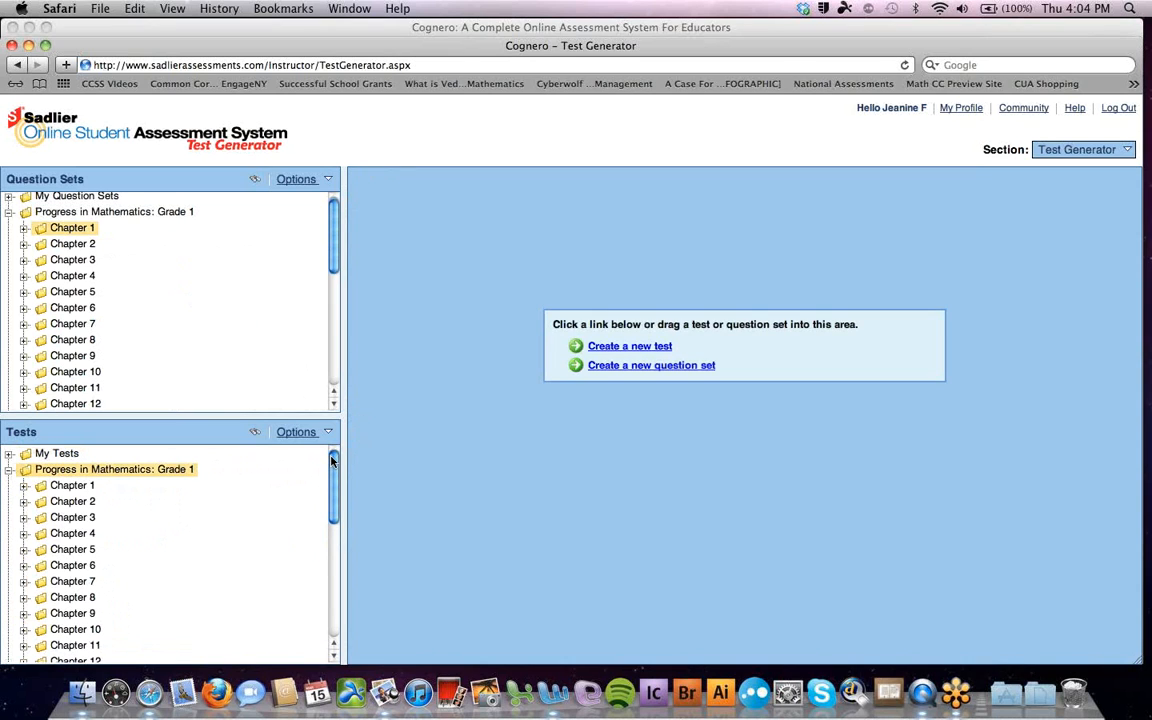
{"action": "mouse_move", "coordinate": [332, 461]}
{"action": "left_mouse_down"}
{"action": "mouse_move", "coordinate": [332, 480]}
{"action": "mouse_move", "coordinate": [332, 462]}
{"action": "left_mouse_up"}
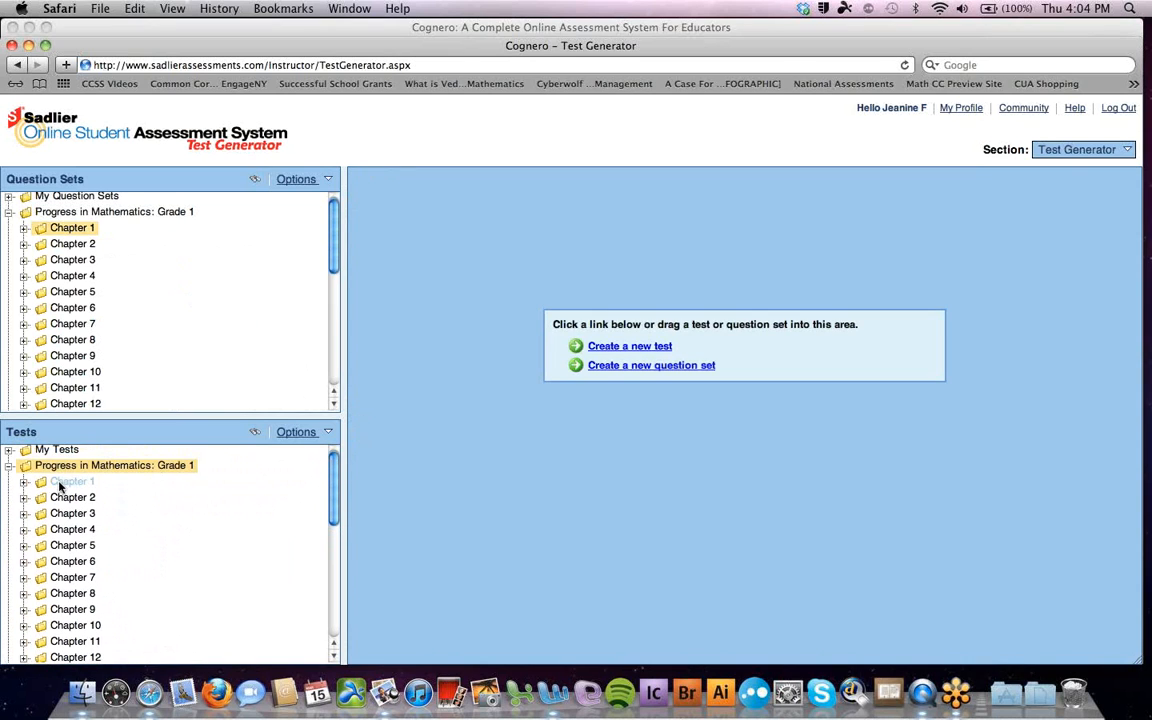
{"action": "left_click", "coordinate": [23, 483]}
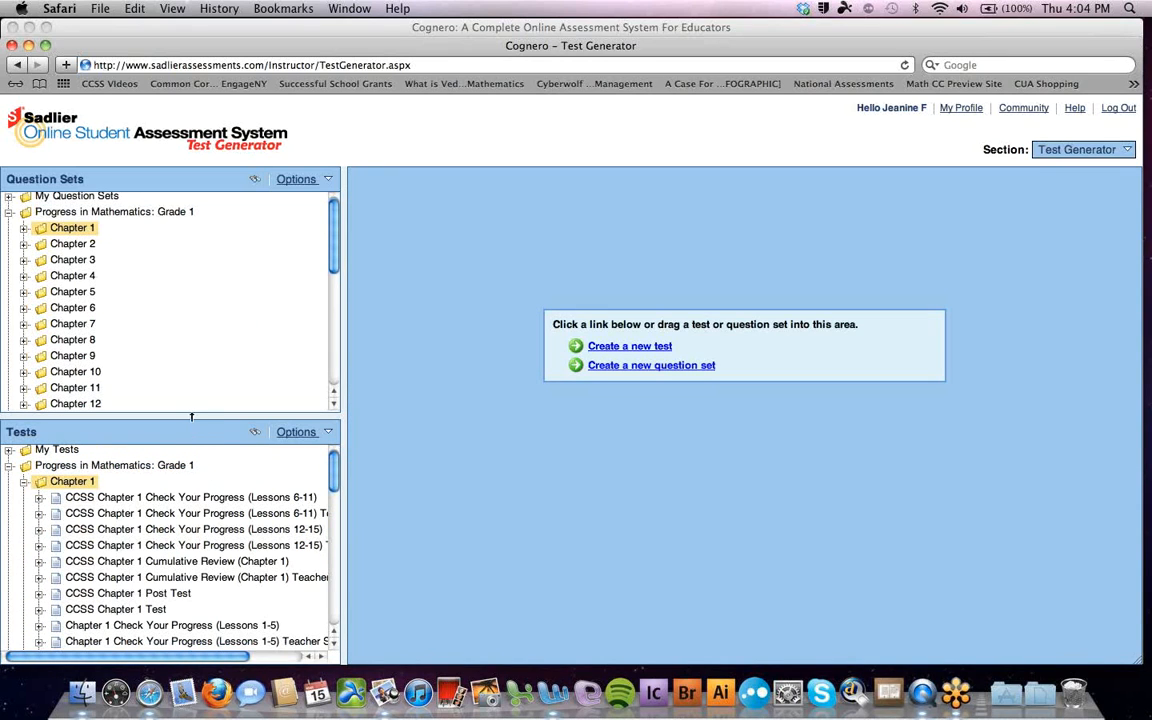
{"action": "left_click_drag", "start_coordinate": [191, 417], "coordinate": [190, 332]}
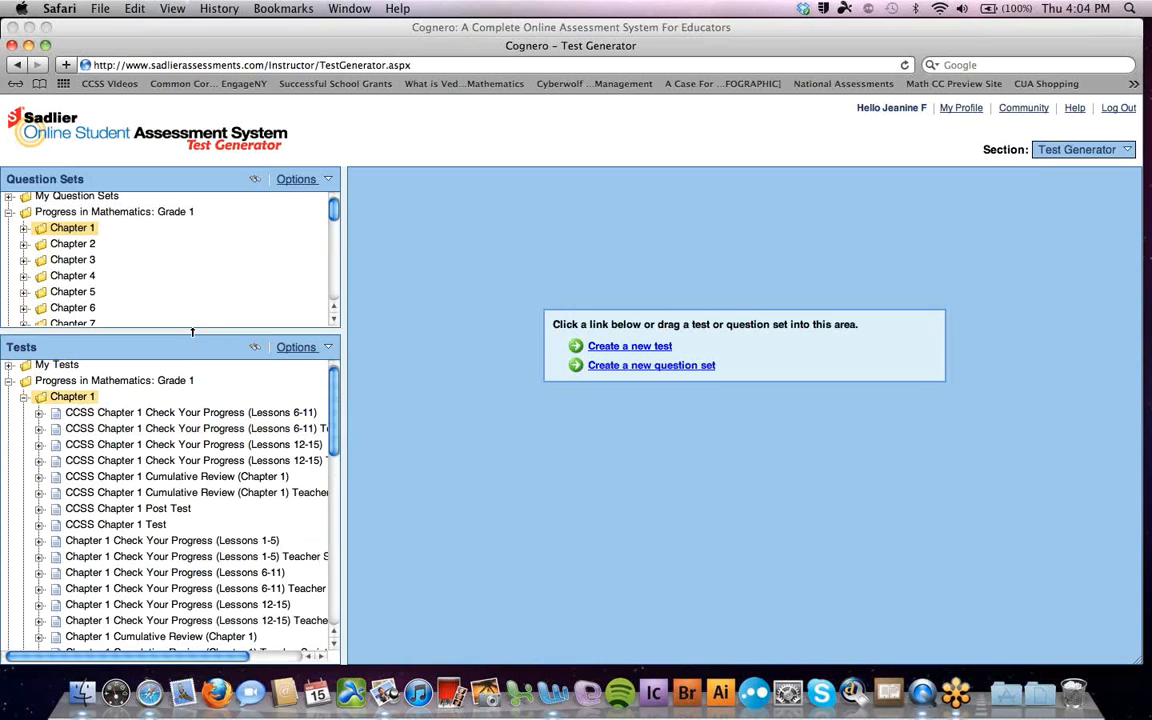
{"action": "scroll", "coordinate": [335, 403], "scroll_direction": "down", "scroll_amount": 2}
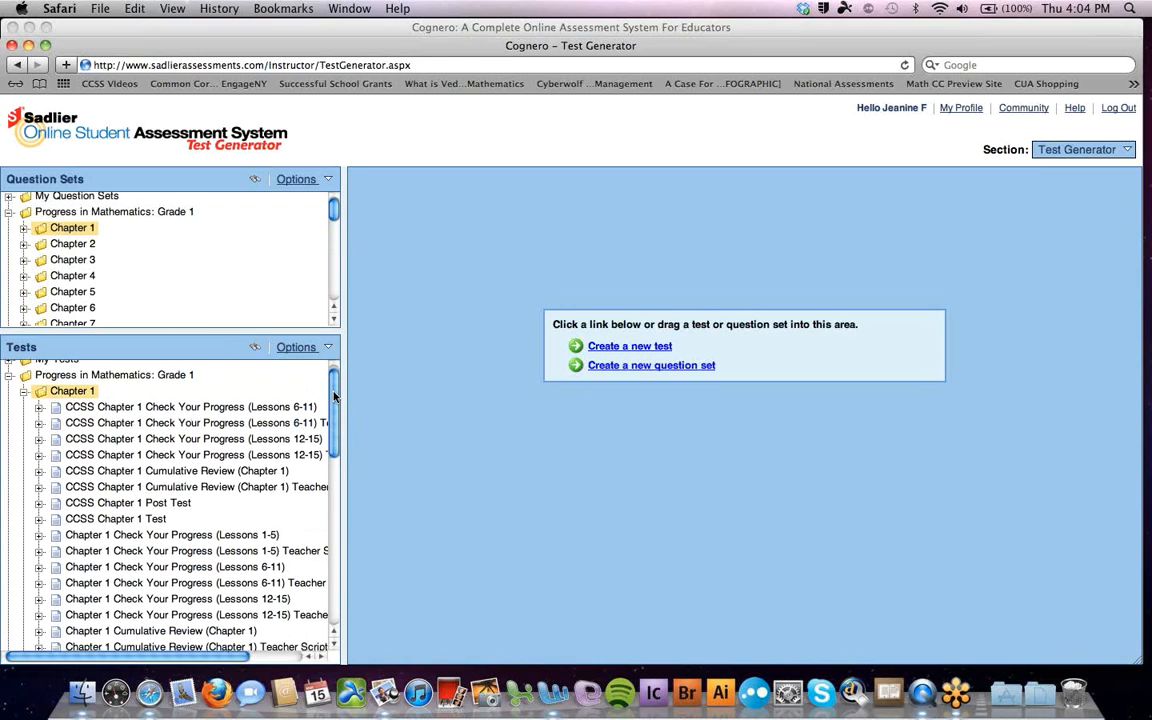
{"action": "left_click_drag", "start_coordinate": [335, 403], "coordinate": [335, 404]}
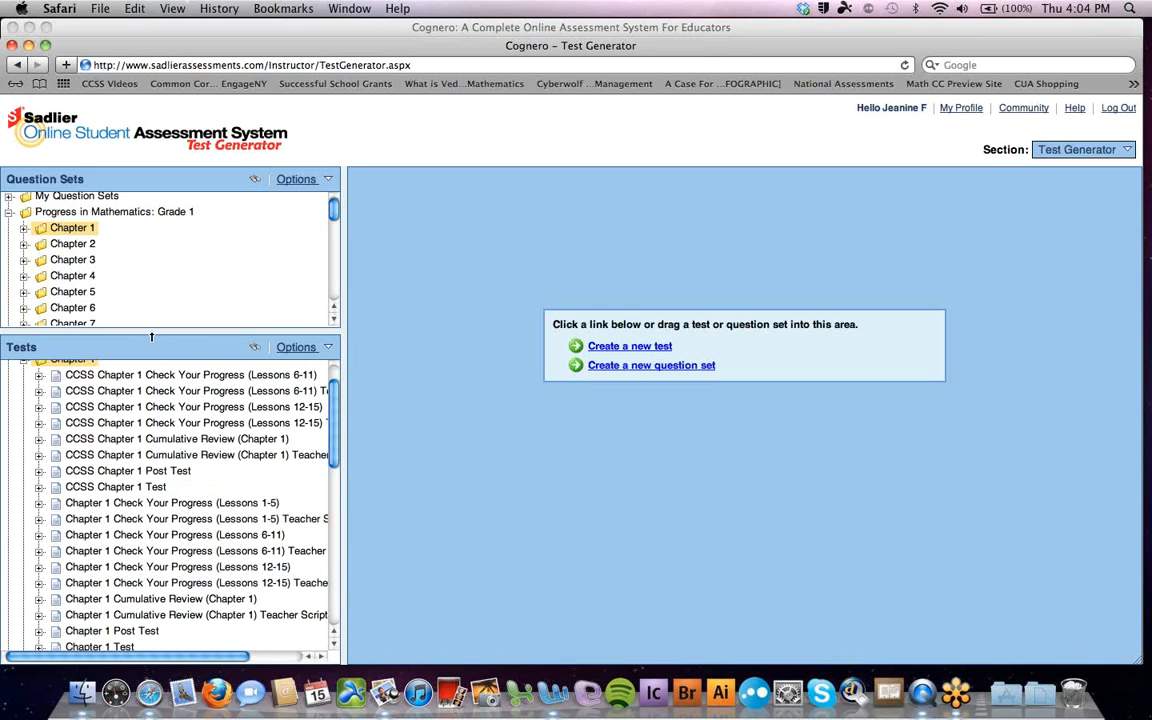
{"action": "left_click_drag", "start_coordinate": [152, 337], "coordinate": [154, 435]}
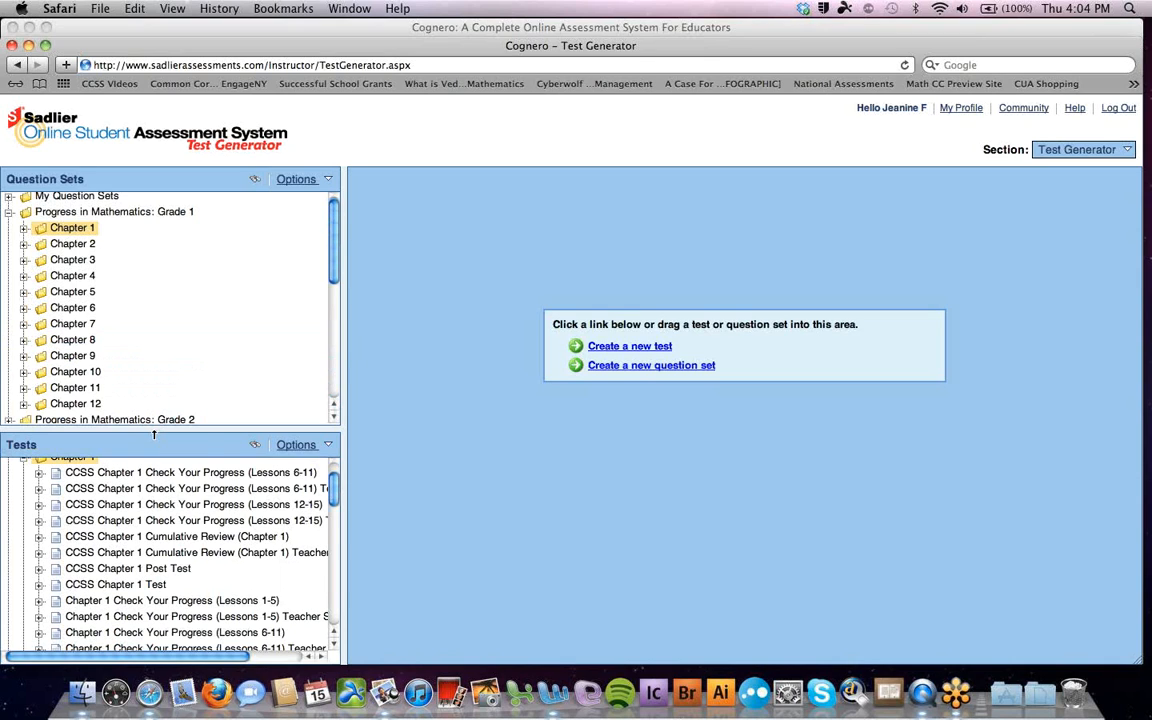
{"action": "left_click", "coordinate": [24, 461]}
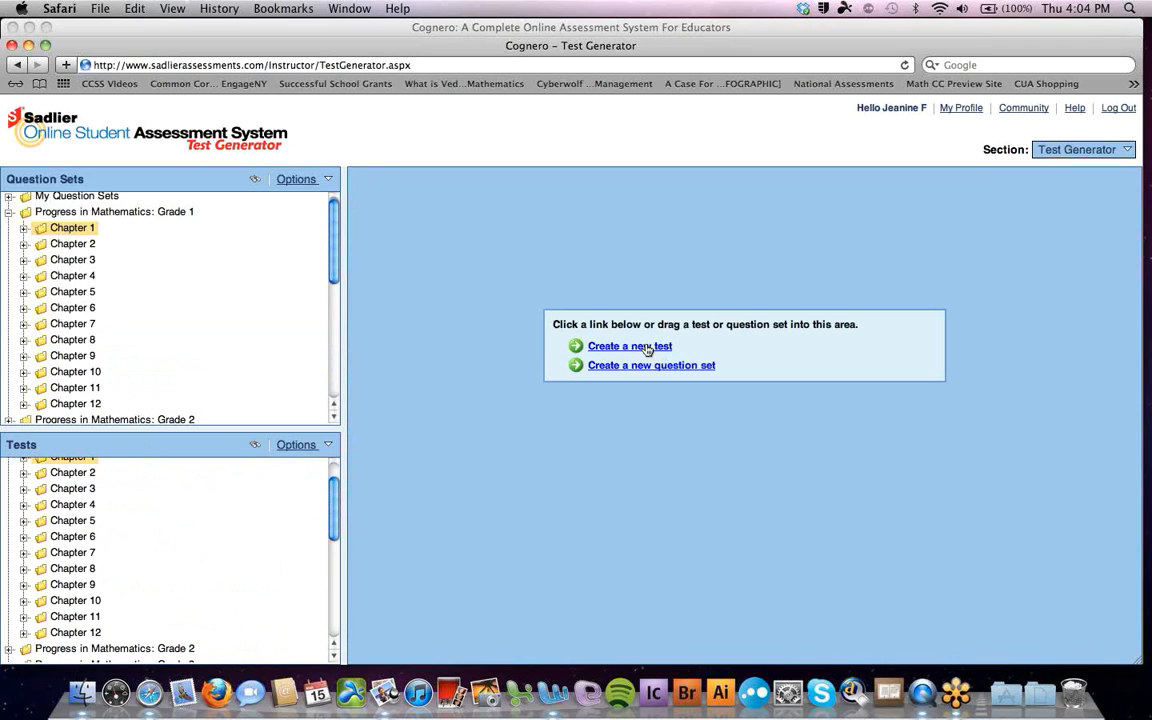
Create an empty test in My Tests, titled Math Test plus the teacher's name
{"action": "left_click", "coordinate": [645, 348]}
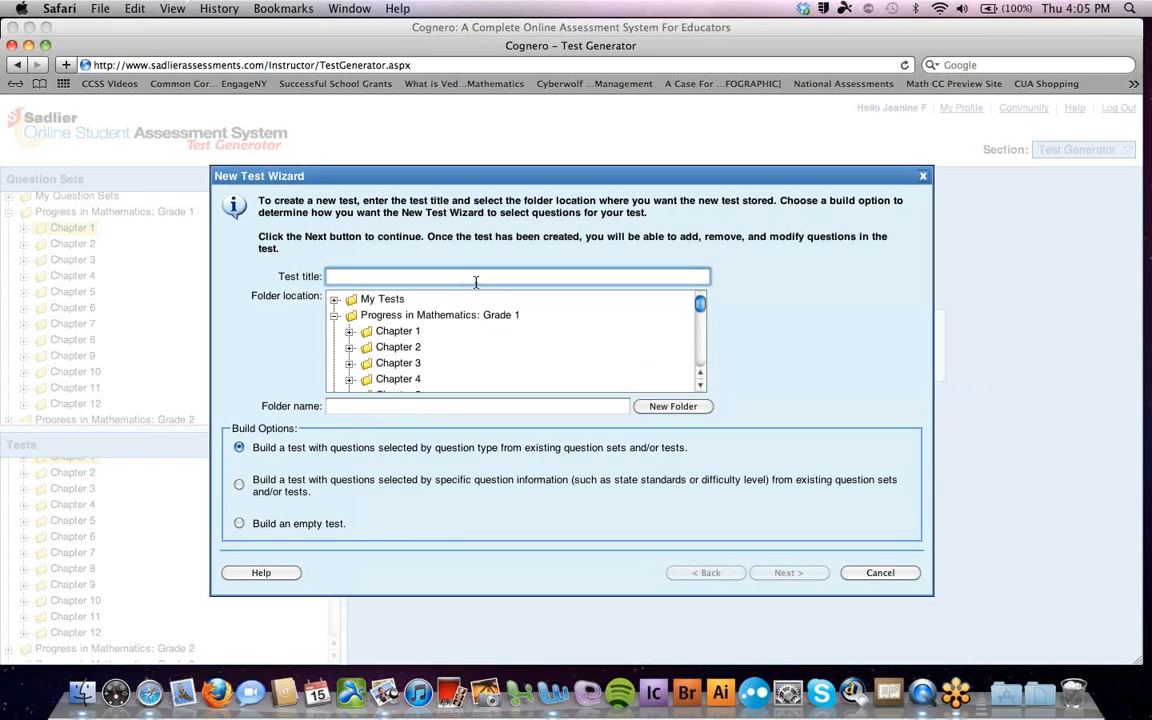
{"action": "type", "text": "Math Test Jeanine"}
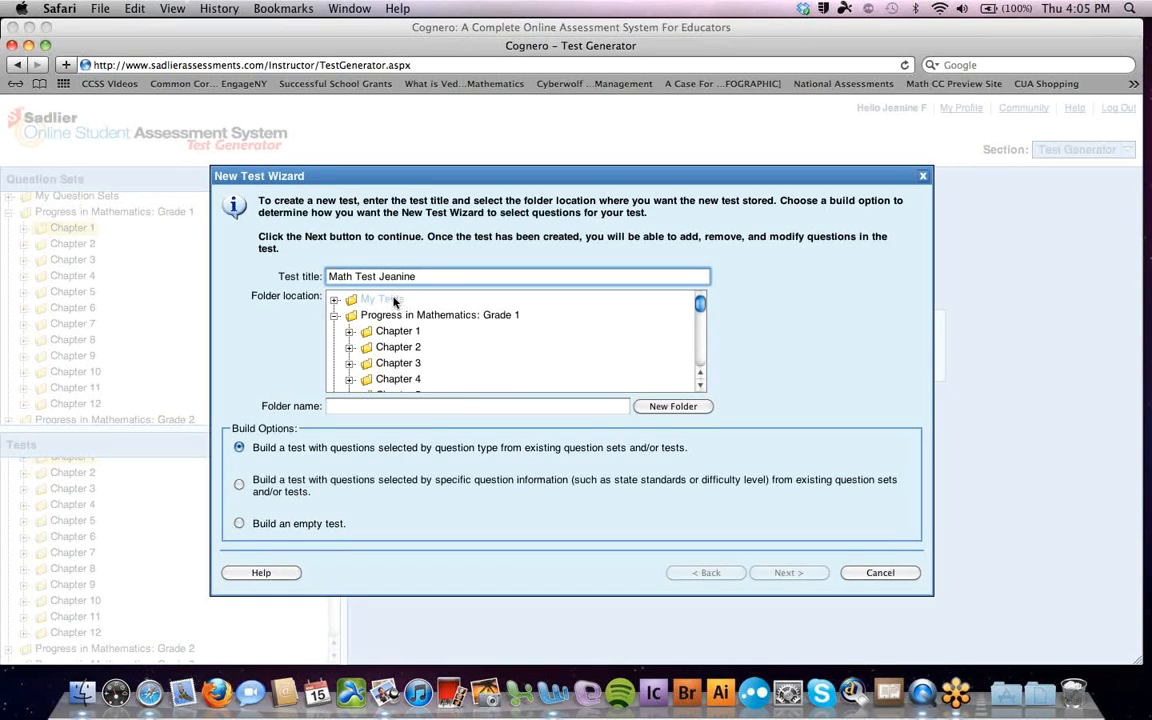
{"action": "left_click", "coordinate": [390, 300]}
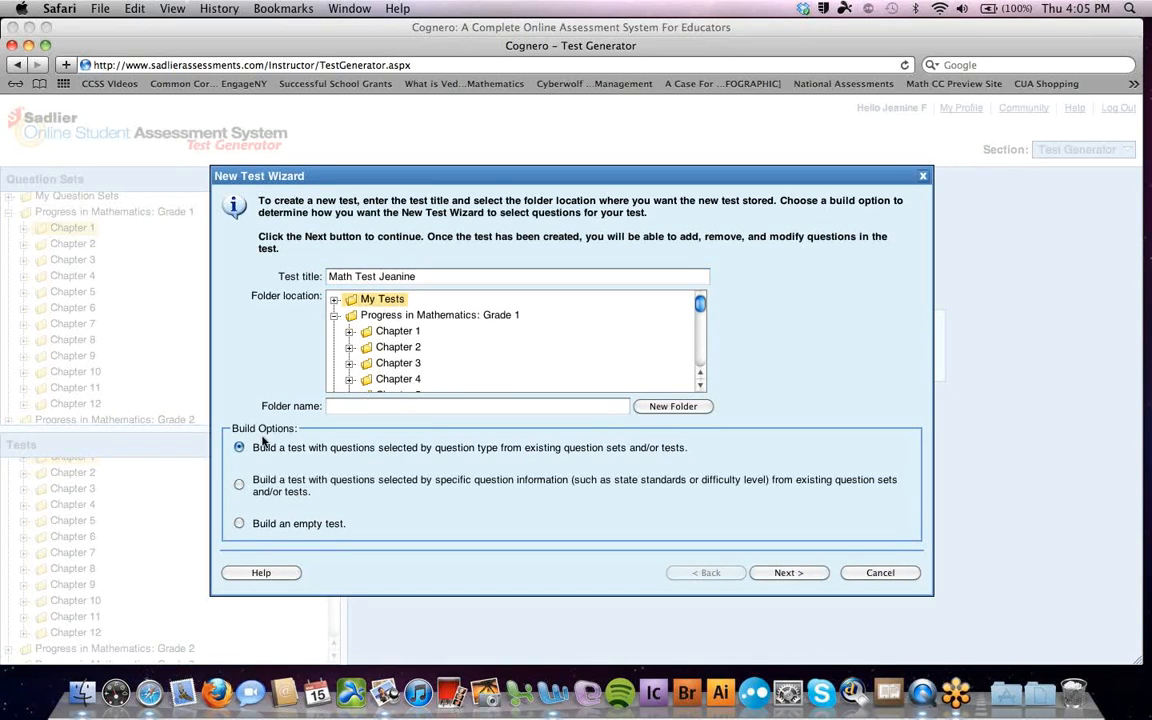
{"action": "left_click", "coordinate": [240, 524]}
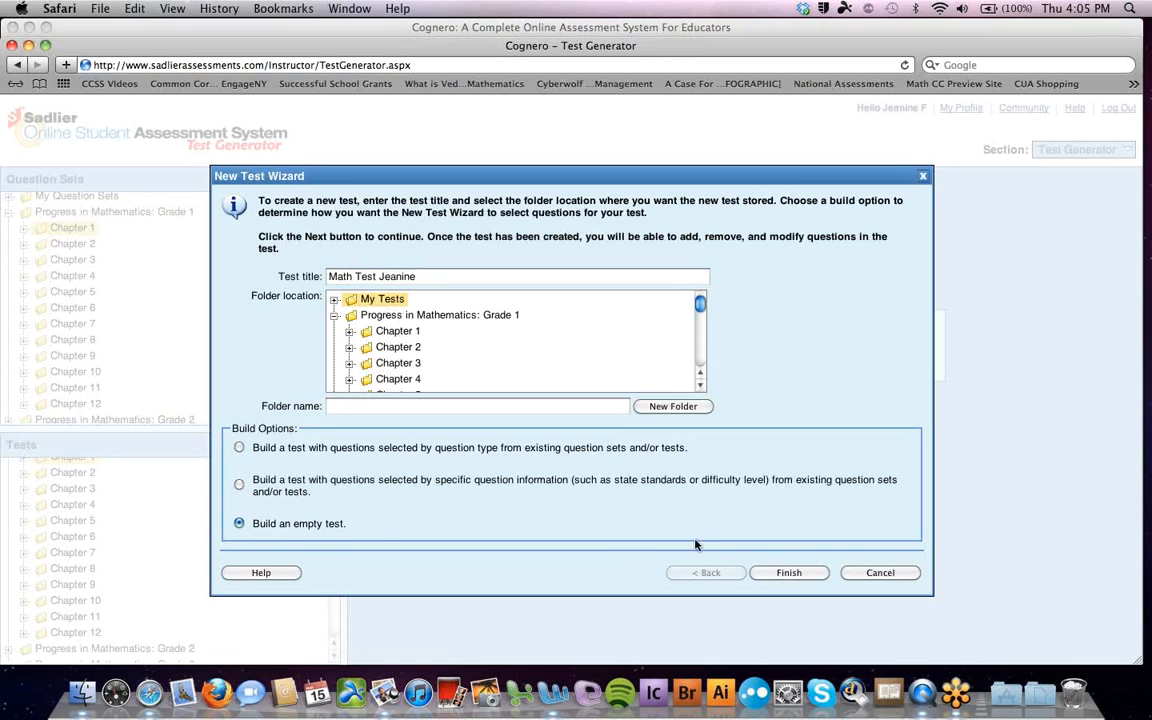
{"action": "left_click", "coordinate": [789, 573]}
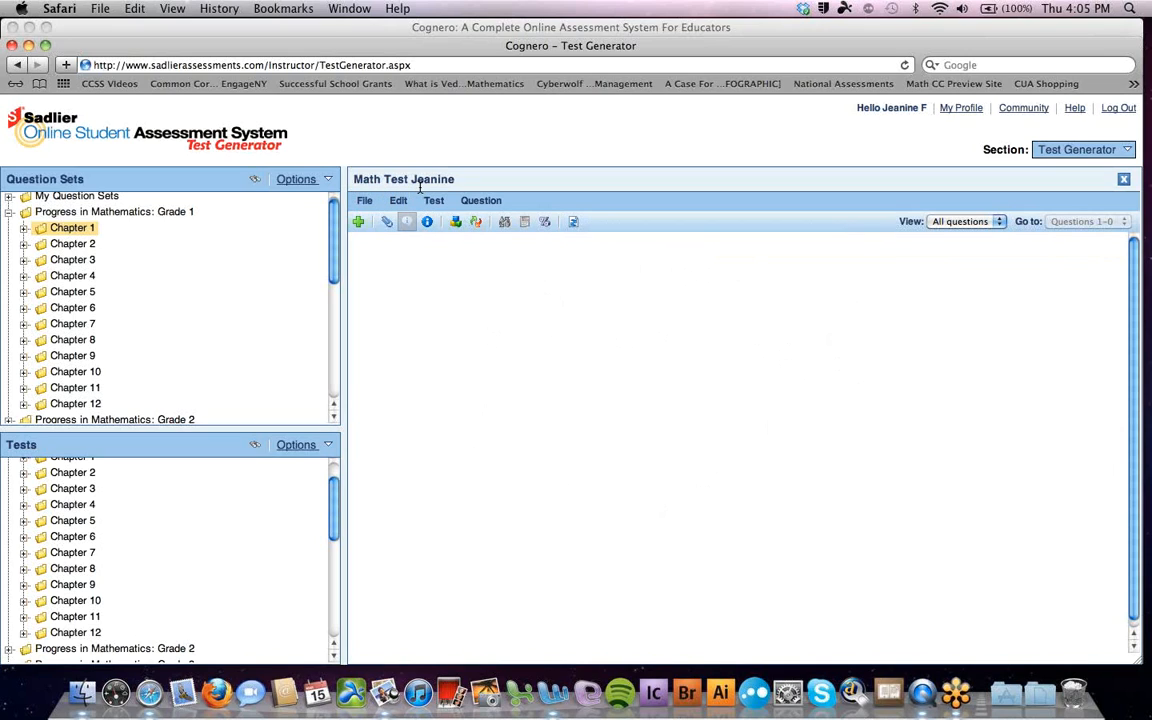
Expand Chapter 1 Question Set and add two Lesson 1-1_OBJ_1 'Groups 1 through 4' questions
{"action": "left_click", "coordinate": [23, 229]}
{"action": "left_click", "coordinate": [39, 245]}
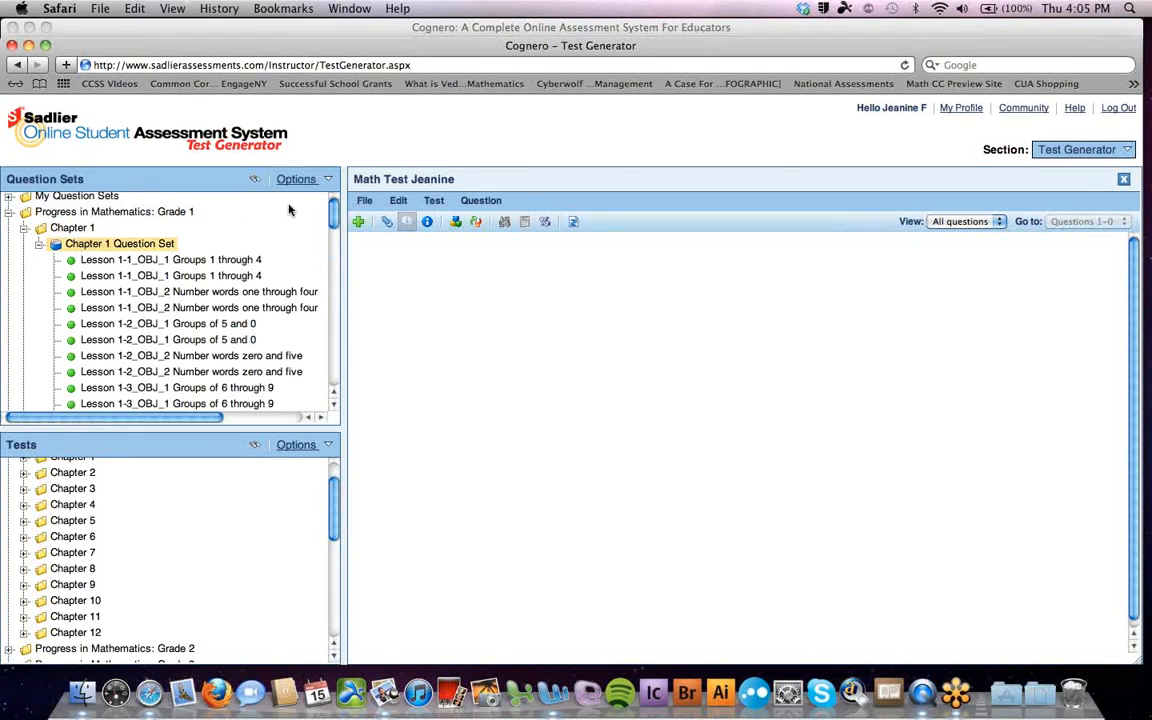
{"action": "scroll", "coordinate": [336, 212], "scroll_direction": "down", "scroll_amount": 3}
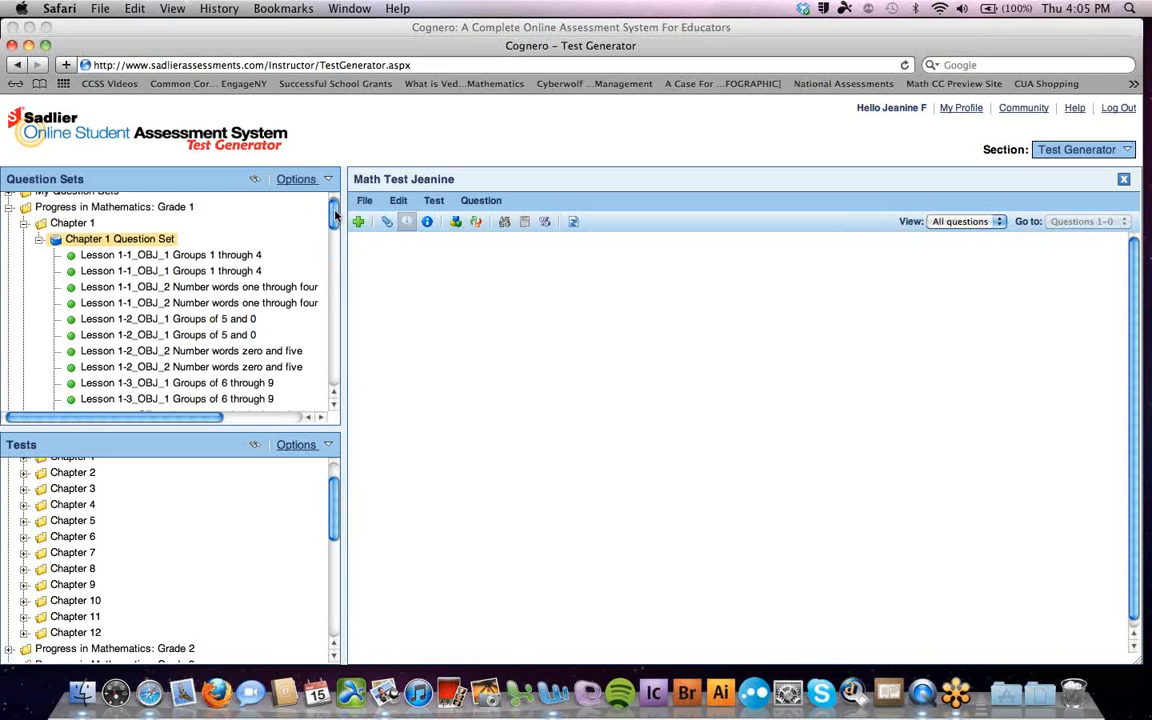
{"action": "scroll", "coordinate": [336, 212], "scroll_direction": "up", "scroll_amount": 3}
{"action": "left_click_drag", "start_coordinate": [289, 257], "coordinate": [810, 311]}
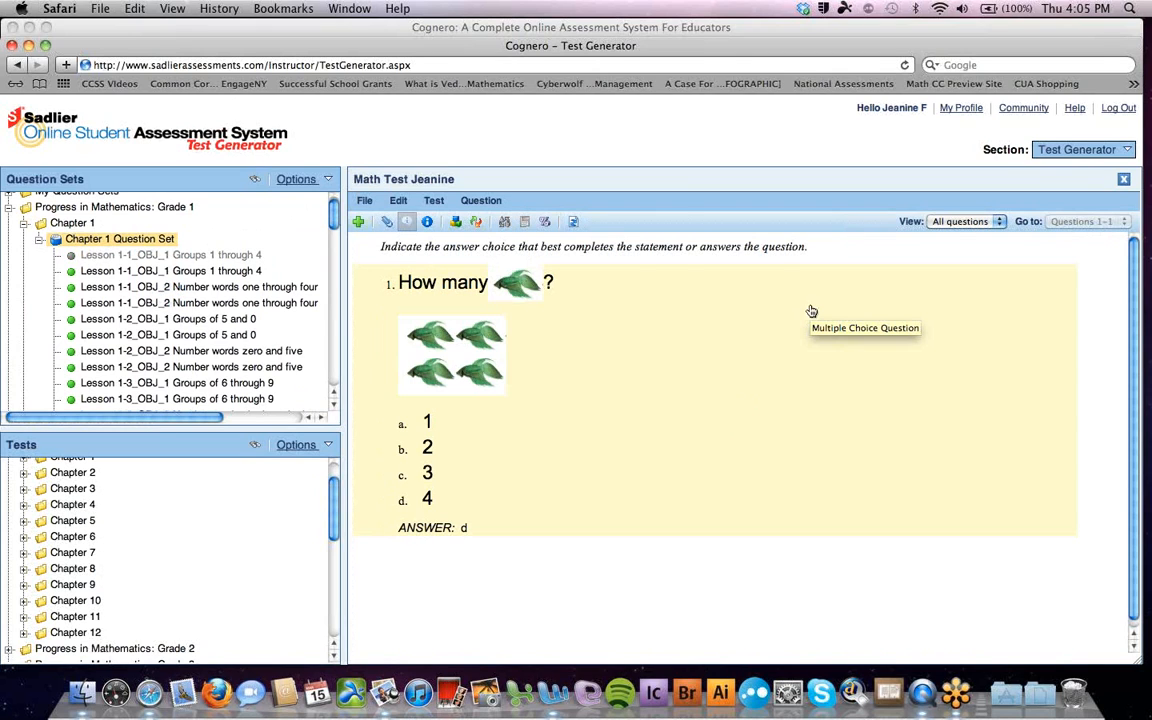
{"action": "left_click_drag", "start_coordinate": [249, 274], "coordinate": [671, 579]}
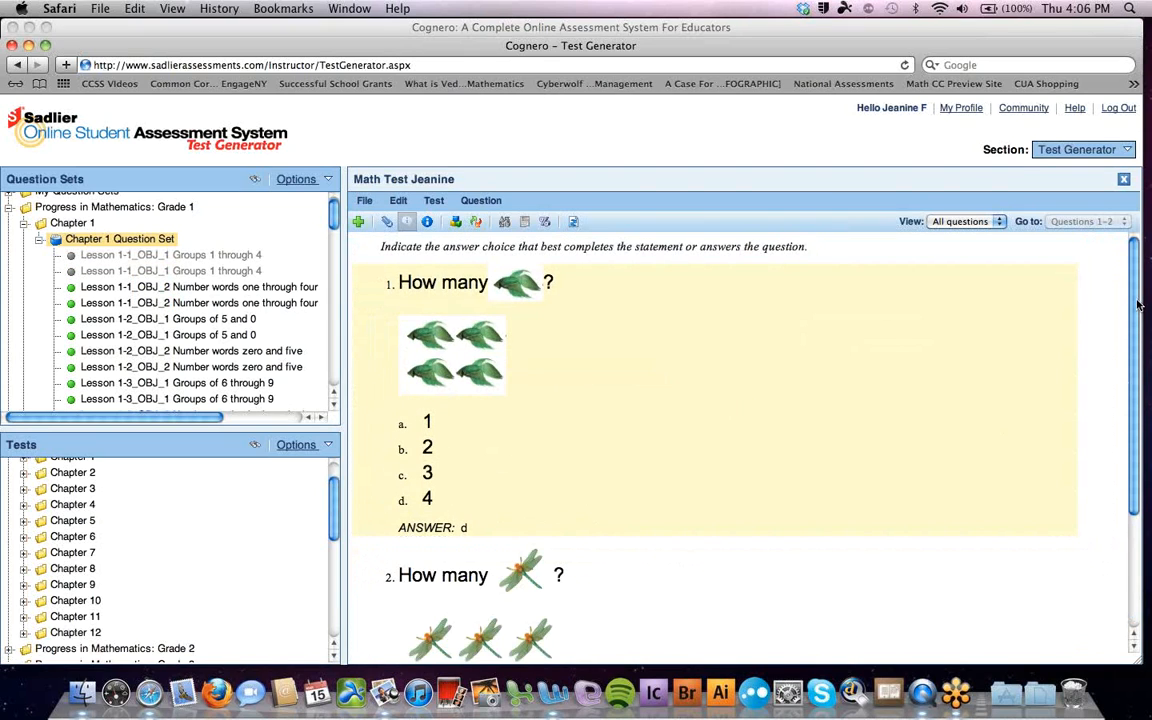
Add two 'Number words one through four' questions, giving the test four questions
{"action": "scroll", "coordinate": [1147, 420], "scroll_direction": "down", "scroll_amount": 4}
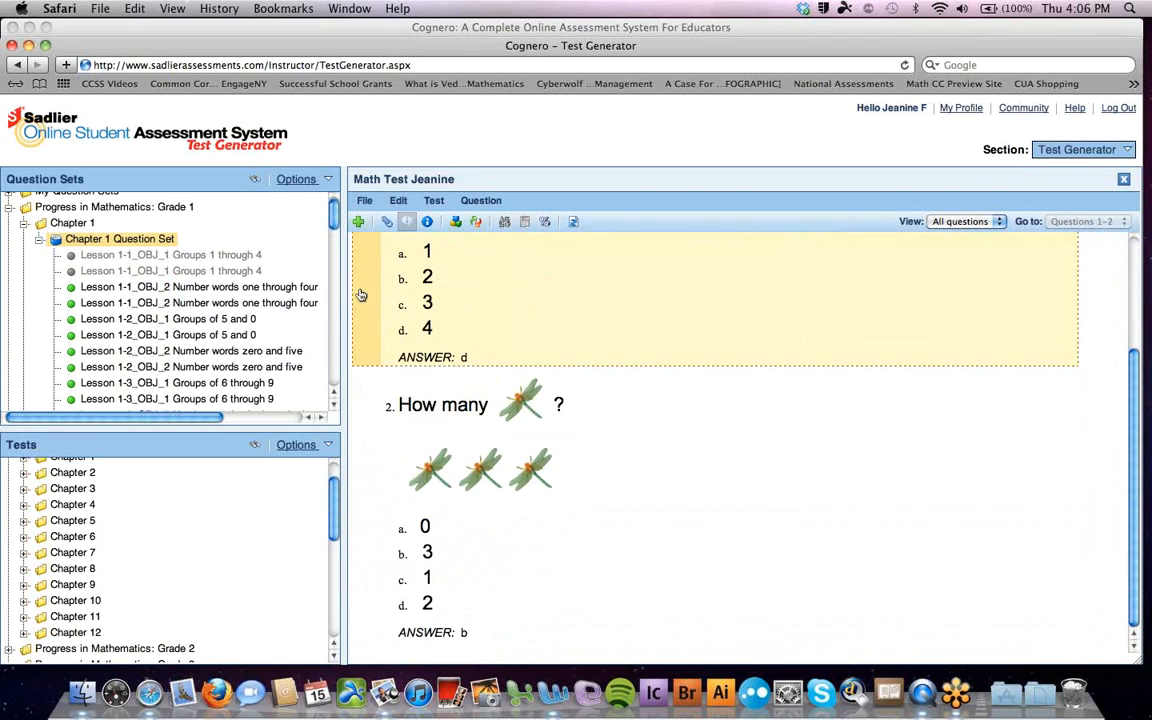
{"action": "left_click_drag", "start_coordinate": [290, 290], "coordinate": [854, 501]}
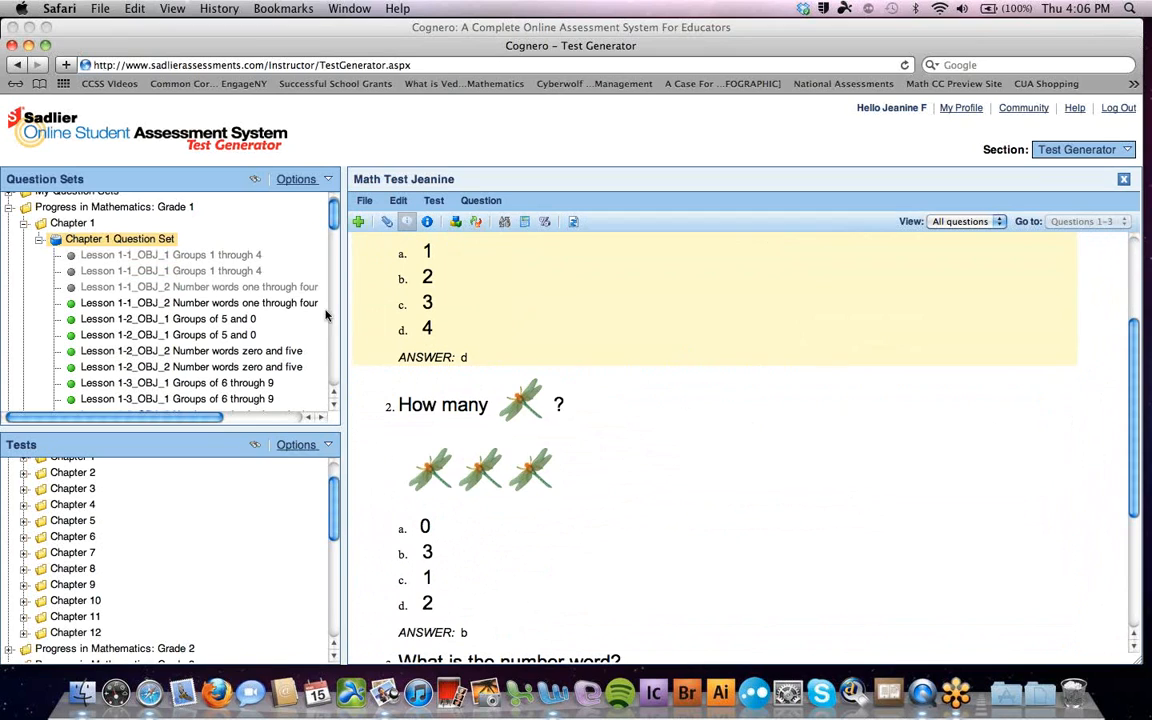
{"action": "left_click_drag", "start_coordinate": [262, 304], "coordinate": [638, 491]}
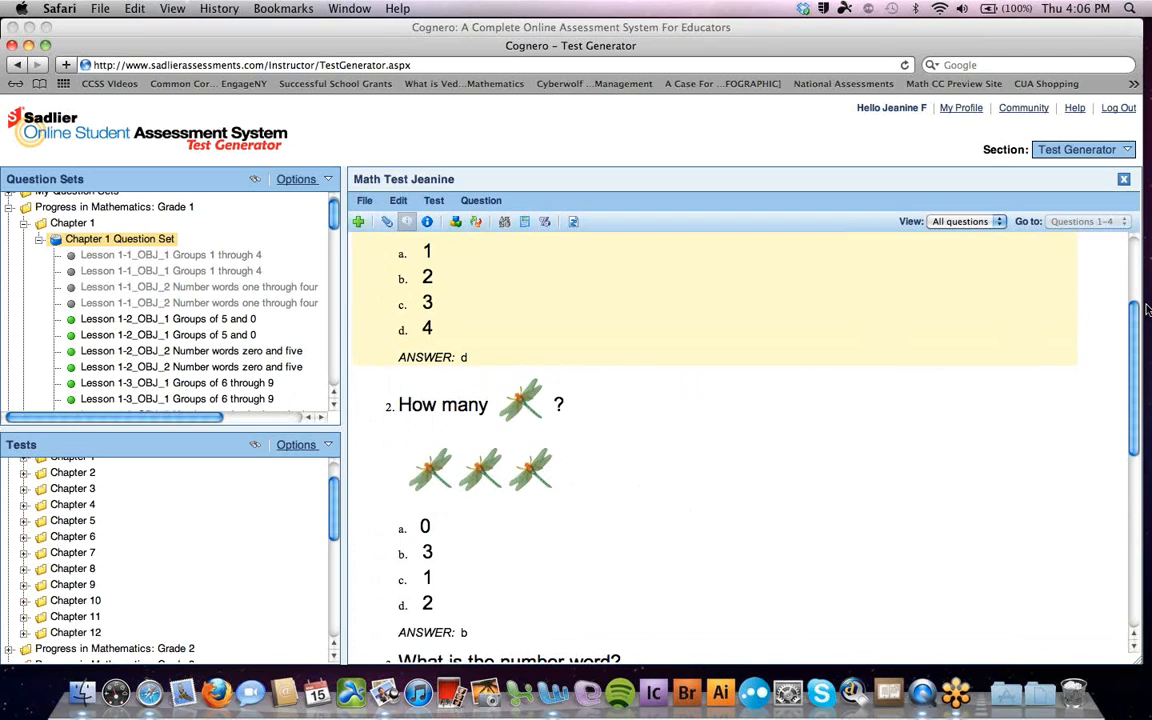
{"action": "left_click_drag", "start_coordinate": [1138, 313], "coordinate": [1146, 226]}
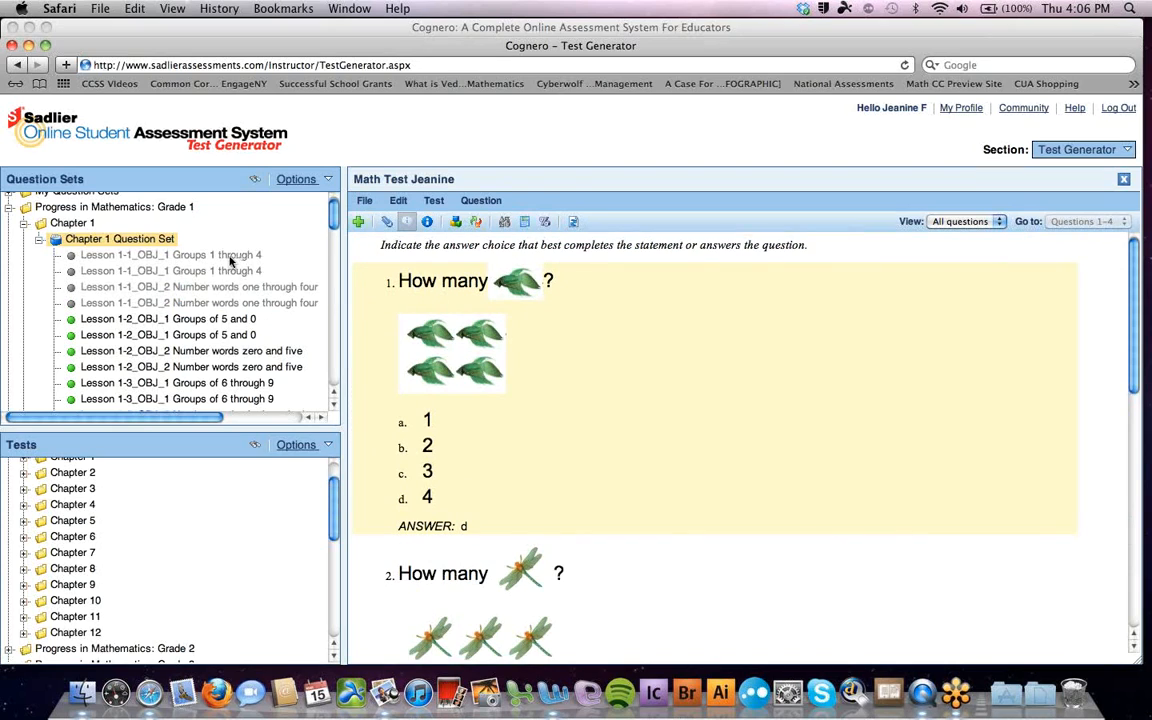
{"action": "mouse_move", "coordinate": [615, 342]}
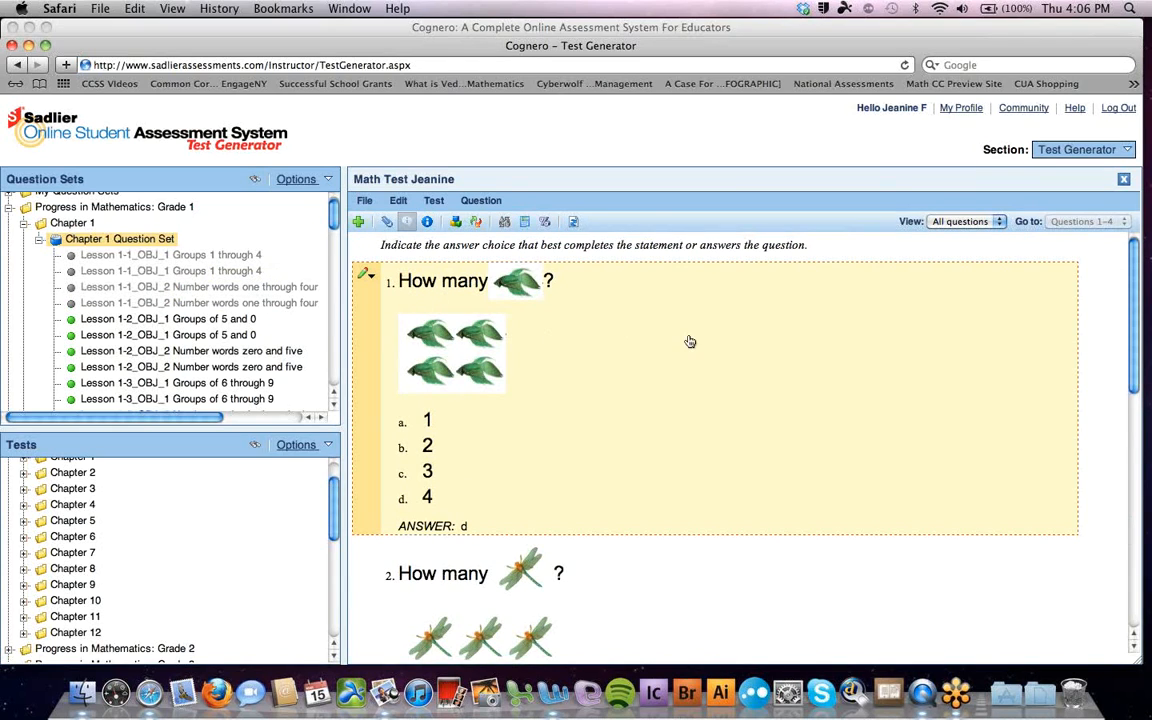
Close Math Test and start 'Common Core Standards Homework Math' in My Tests, built from question information
{"action": "left_click", "coordinate": [1123, 182]}
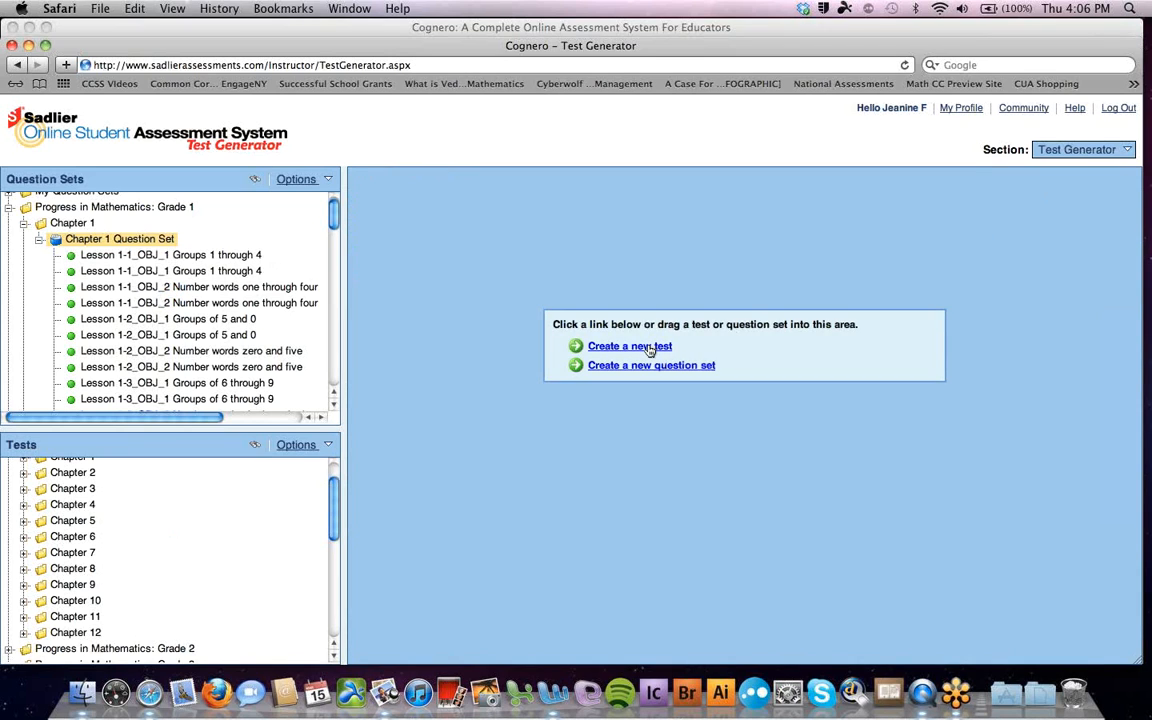
{"action": "left_click", "coordinate": [649, 347]}
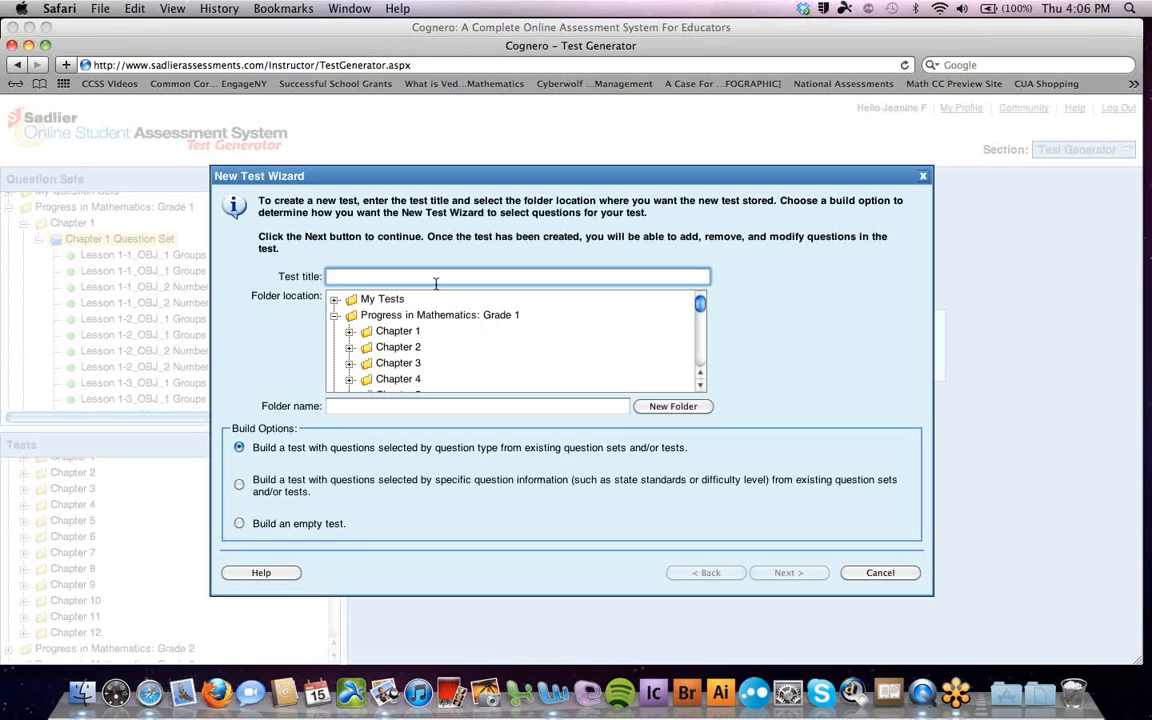
{"action": "type", "text": "Common Core SAta"}
{"action": "key", "text": "BackSpace"}
{"action": "type", "text": "tandard"}
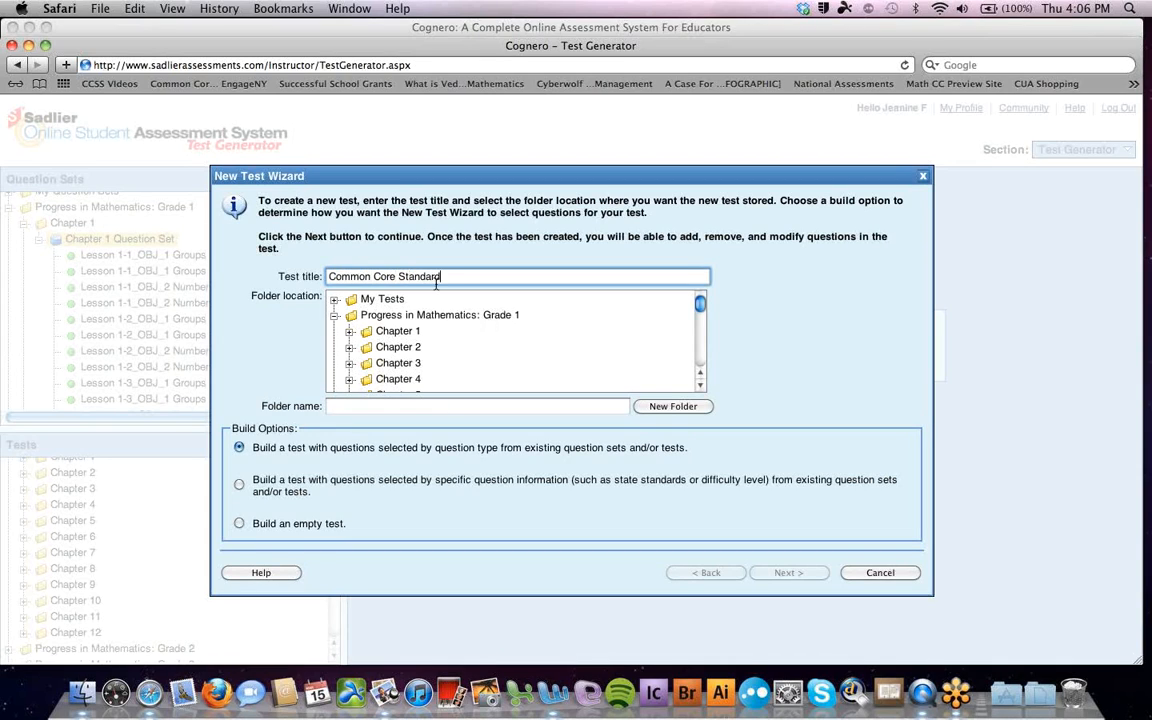
{"action": "type", "text": "s Homebo"}
{"action": "type", "text": "Mat"}
{"action": "key", "text": "BackSpace"}
{"action": "key", "text": "BackSpace"}
{"action": "key", "text": "BackSpace"}
{"action": "key", "text": "BackSpace"}
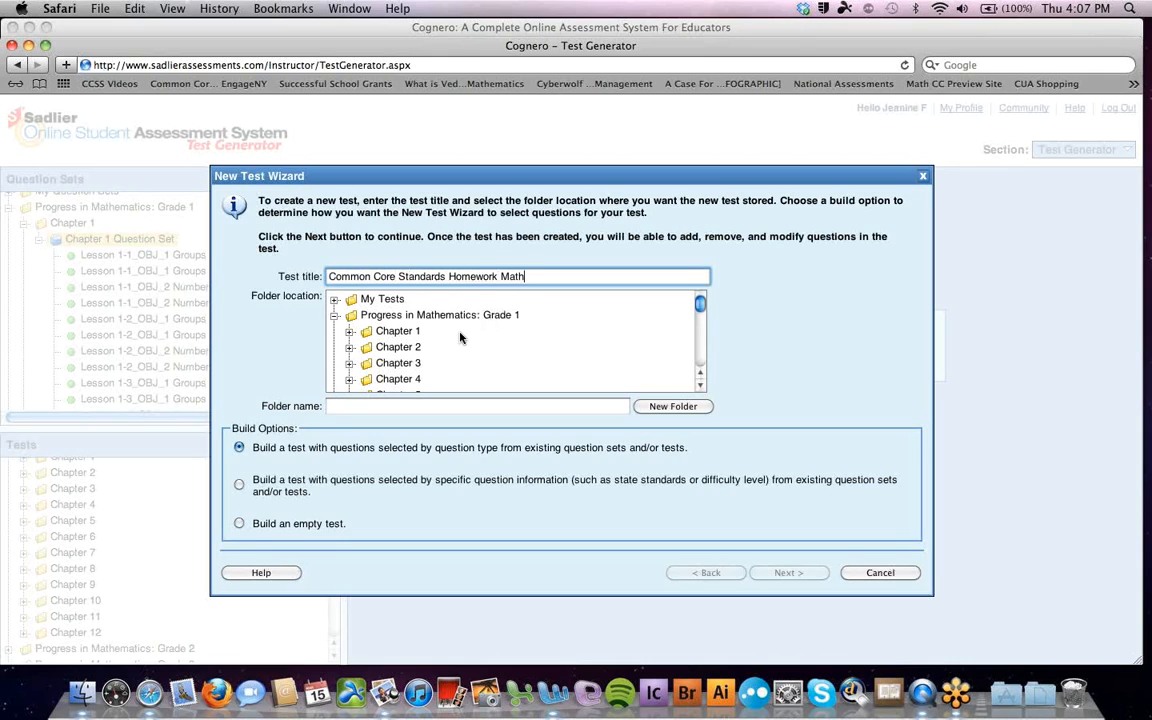
{"action": "left_click", "coordinate": [374, 300]}
{"action": "left_click", "coordinate": [239, 486]}
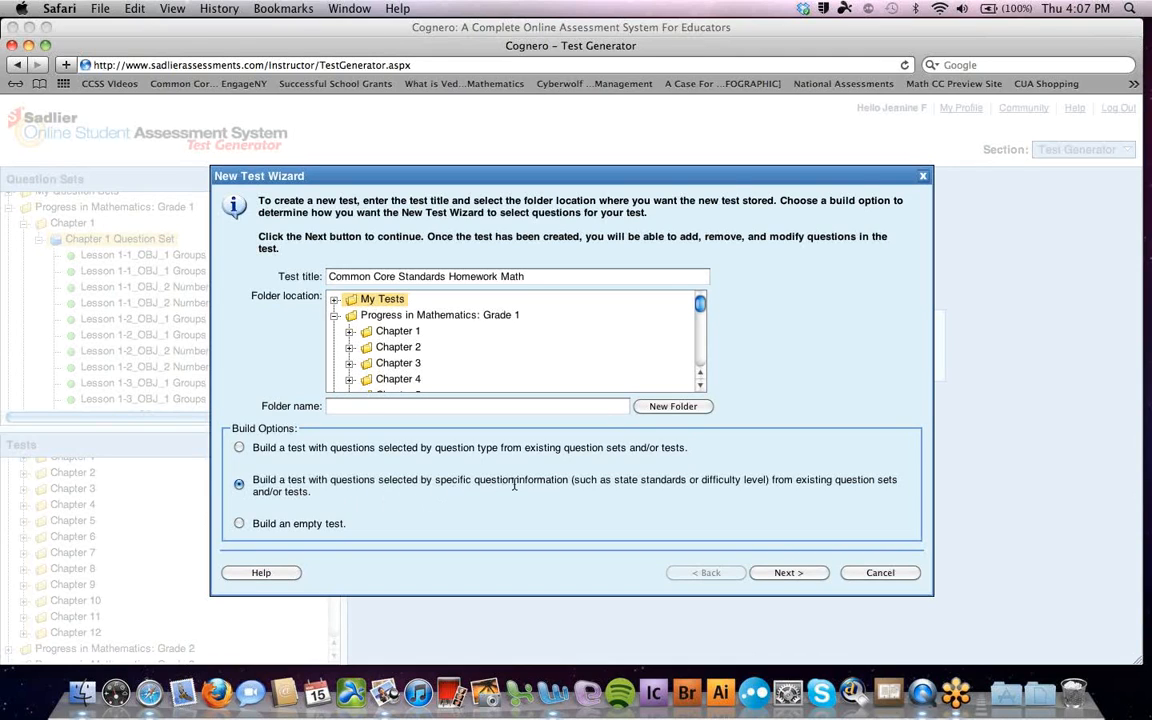
{"action": "left_click", "coordinate": [788, 573]}
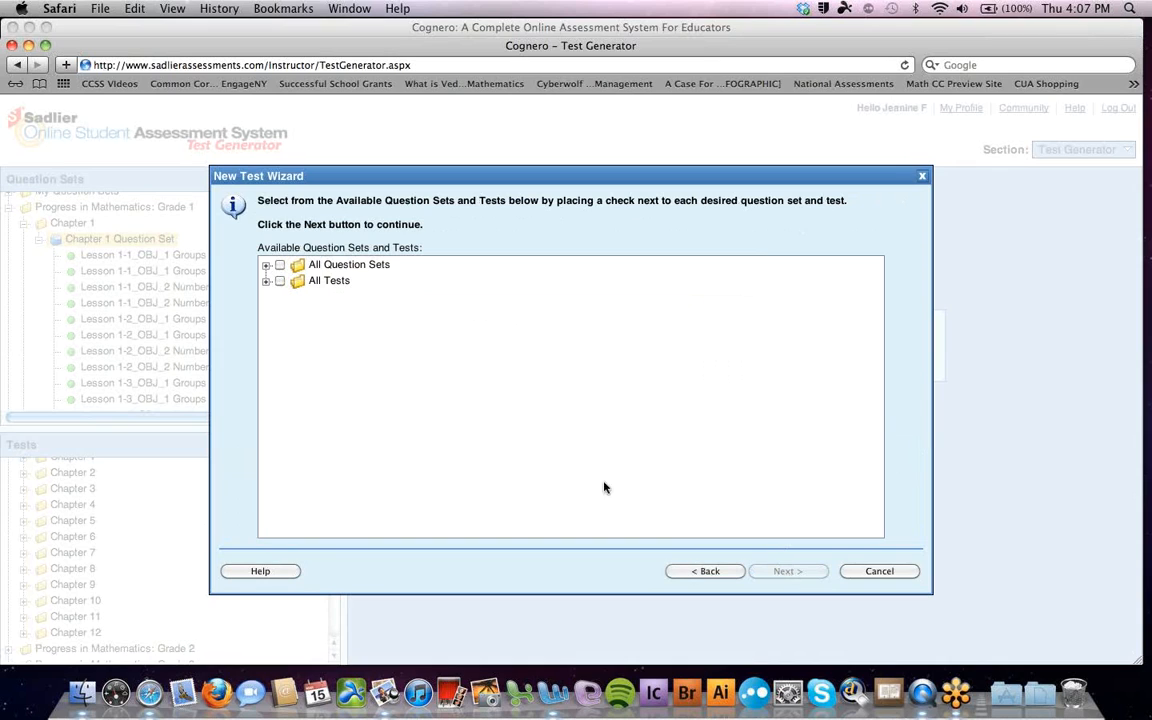
Choose Progress in Mathematics Grade 3 Chapter 4 as the question source
{"action": "left_click", "coordinate": [266, 266]}
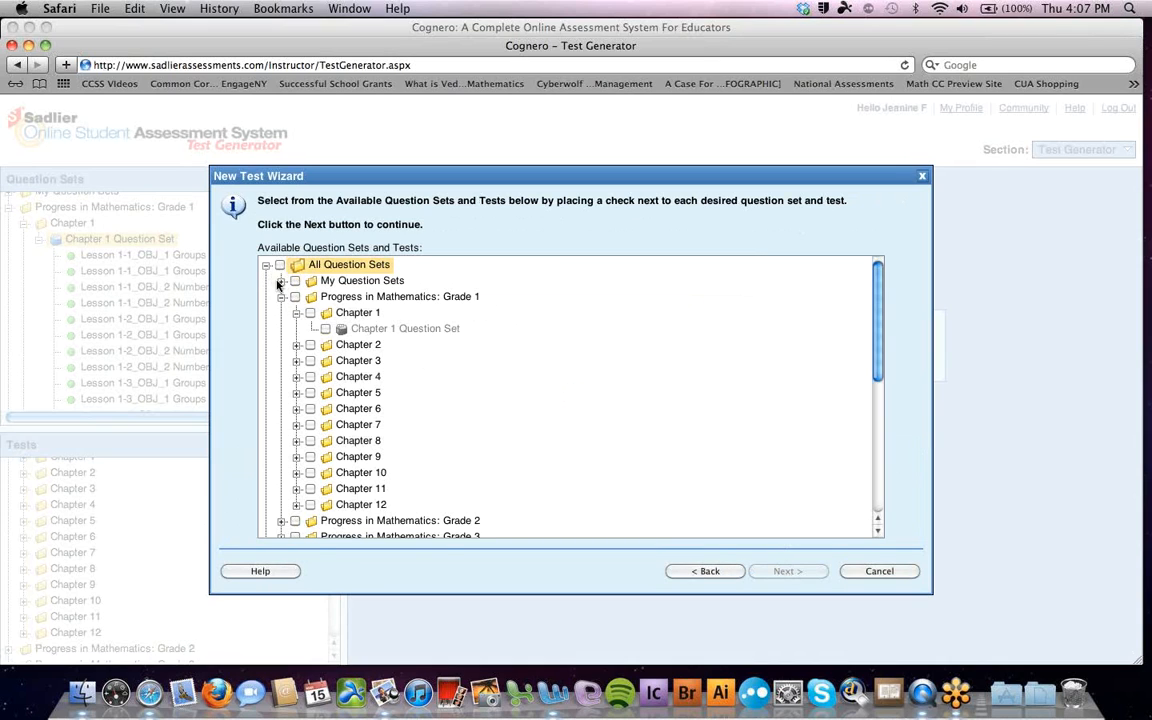
{"action": "left_click", "coordinate": [281, 297]}
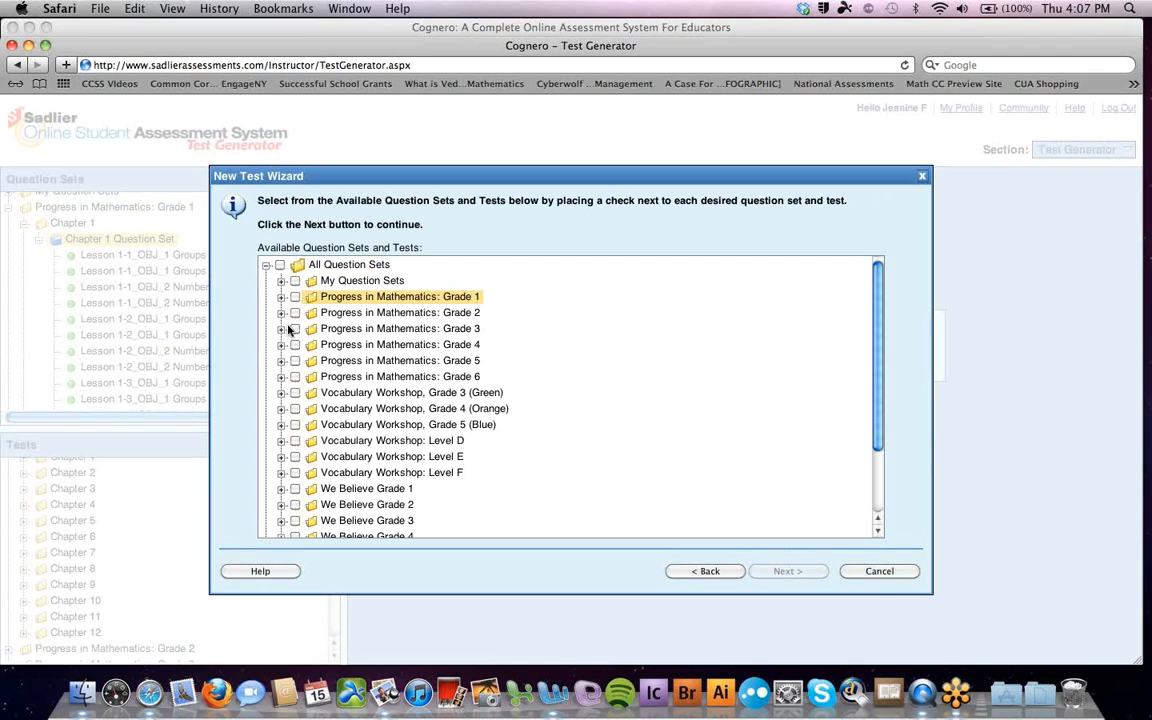
{"action": "left_click", "coordinate": [283, 329]}
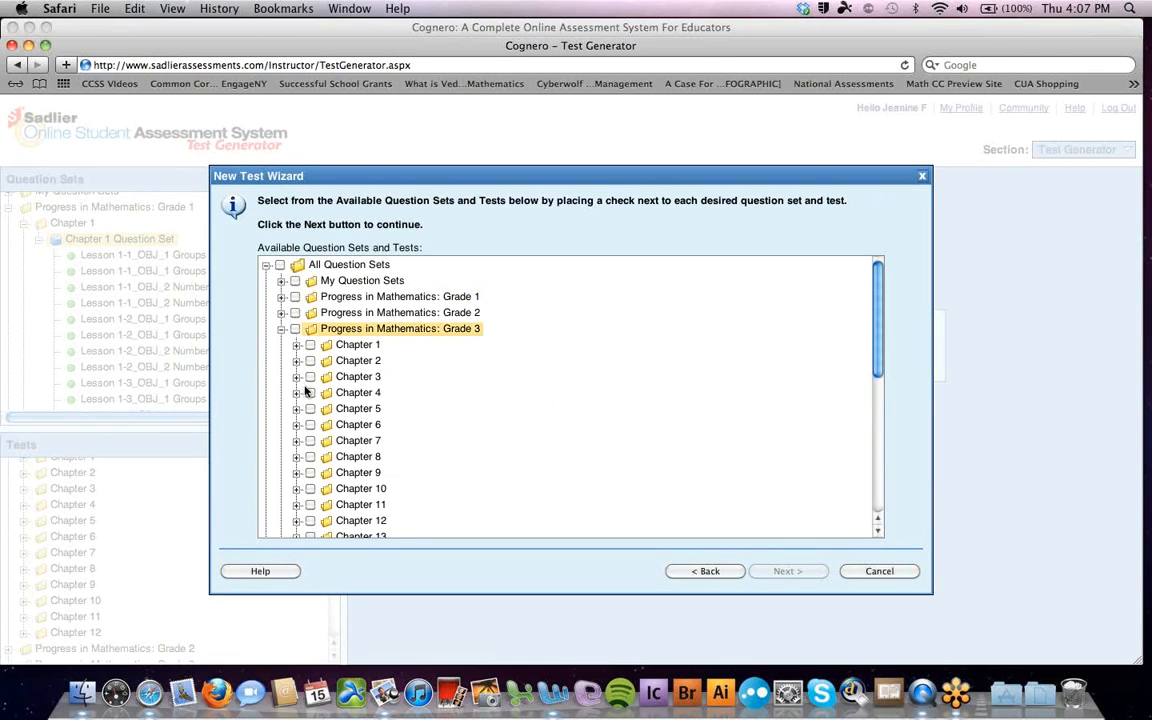
{"action": "left_click", "coordinate": [310, 392]}
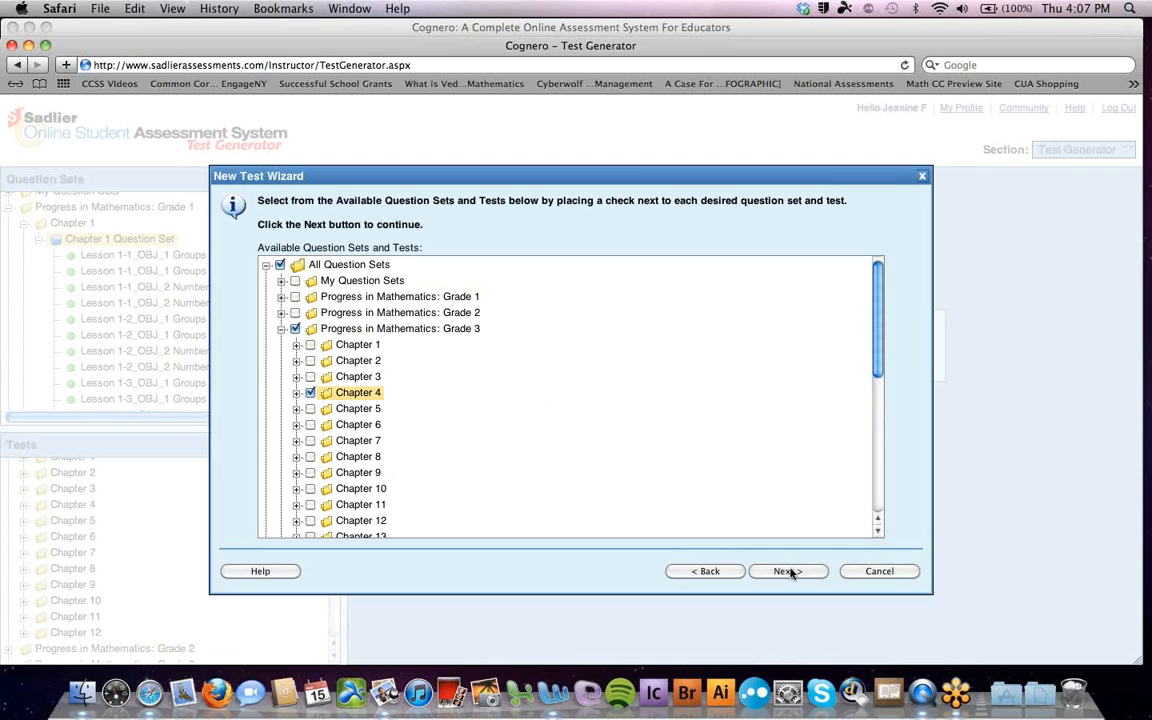
{"action": "left_click", "coordinate": [787, 571]}
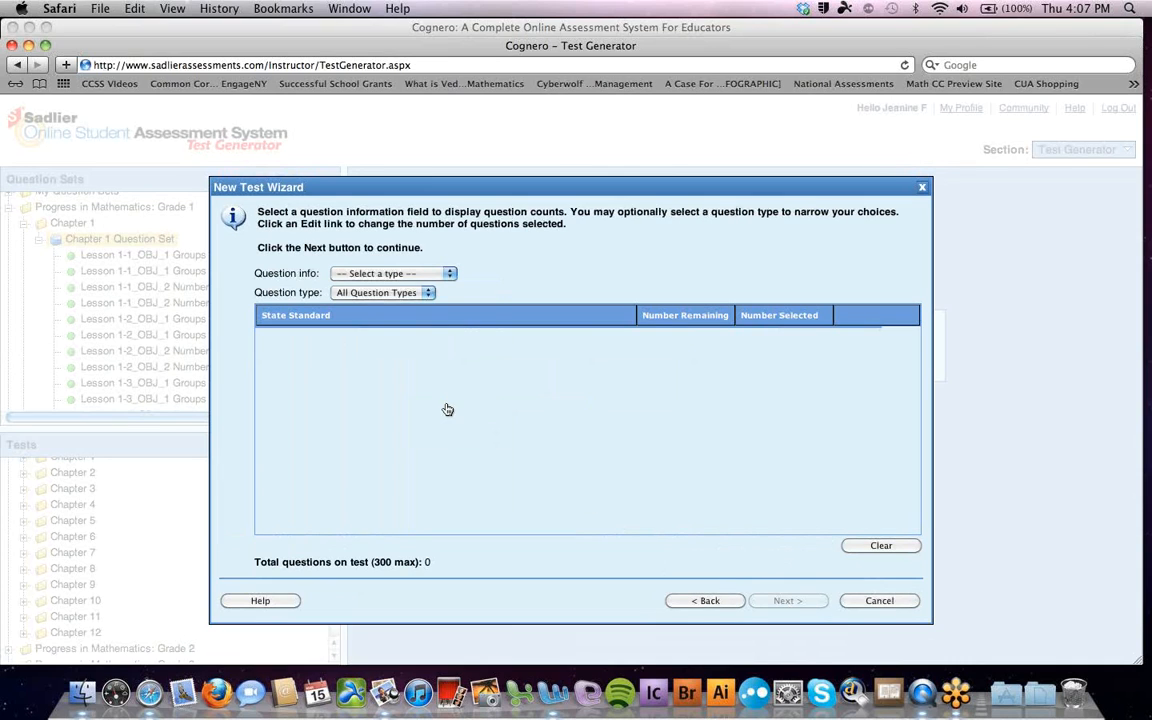
Count questions by Common Core Standard, include 5 for 3.OA.3, and create the test
{"action": "left_click", "coordinate": [449, 279]}
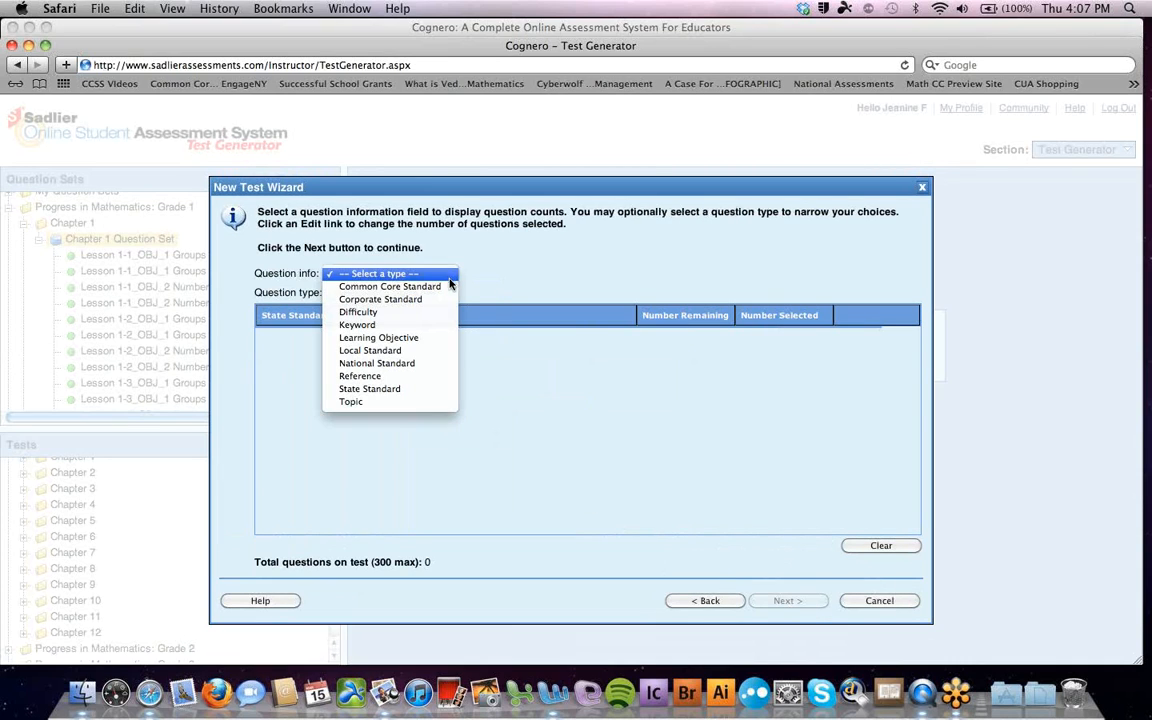
{"action": "left_click", "coordinate": [447, 287]}
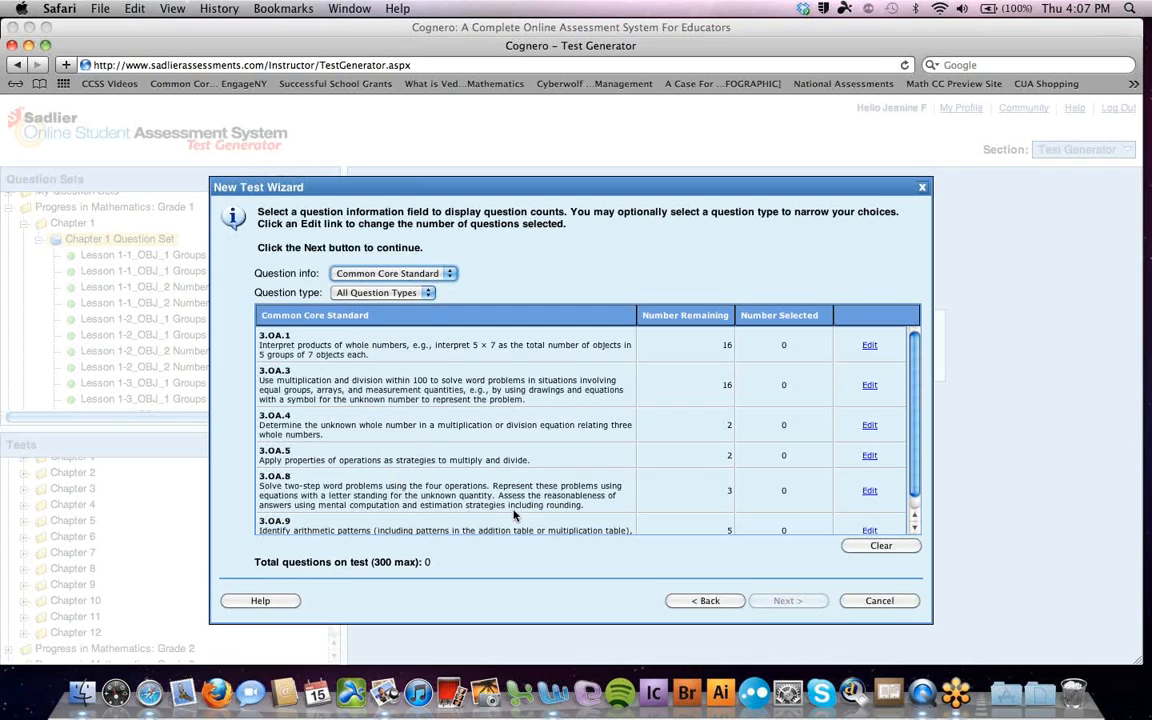
{"action": "mouse_move", "coordinate": [915, 393]}
{"action": "left_mouse_down"}
{"action": "mouse_move", "coordinate": [919, 437]}
{"action": "mouse_move", "coordinate": [914, 382]}
{"action": "left_mouse_up"}
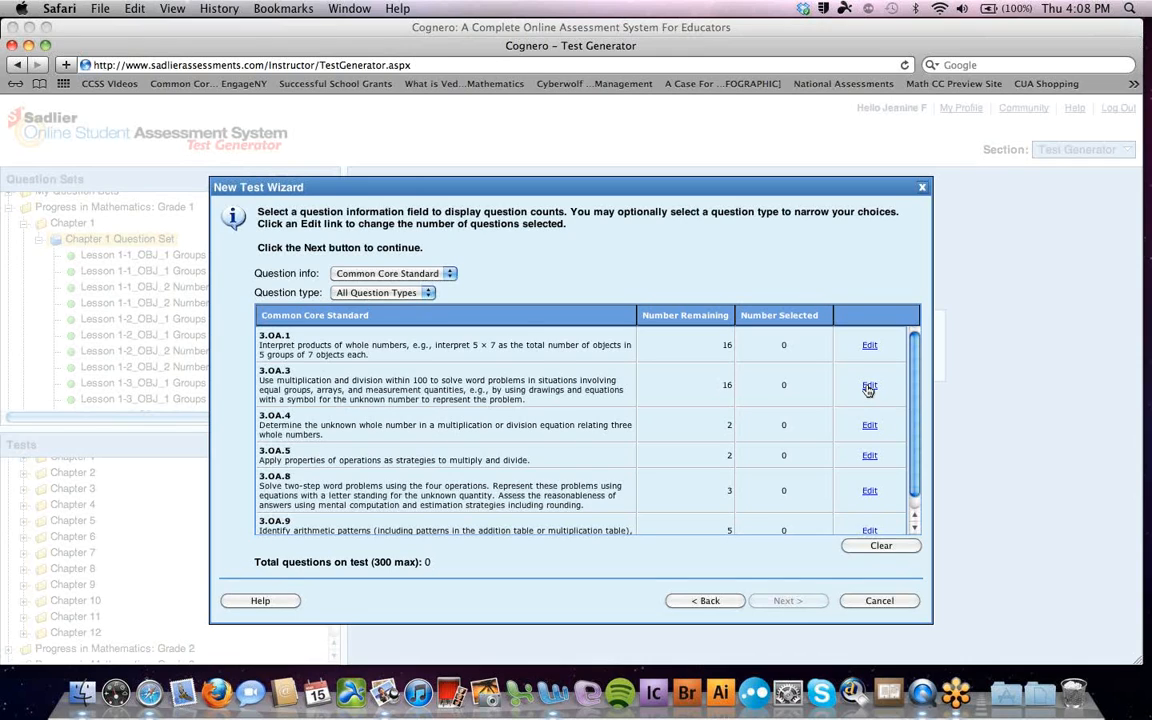
{"action": "left_click", "coordinate": [869, 386]}
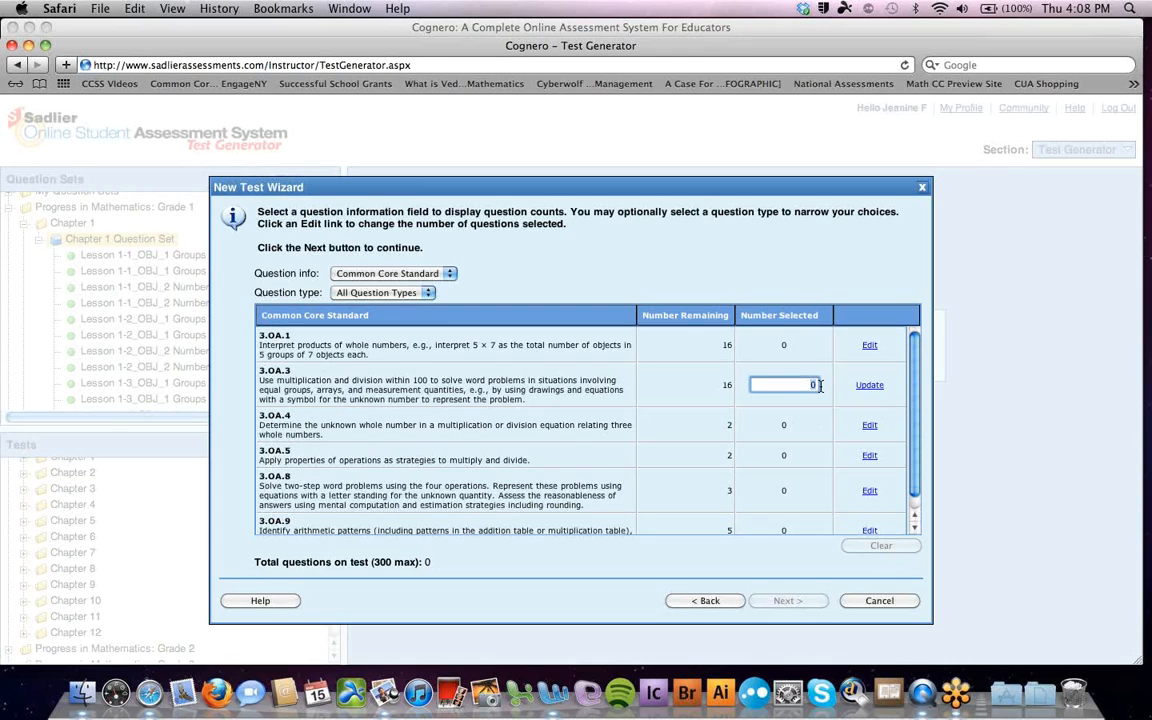
{"action": "left_click", "coordinate": [860, 385]}
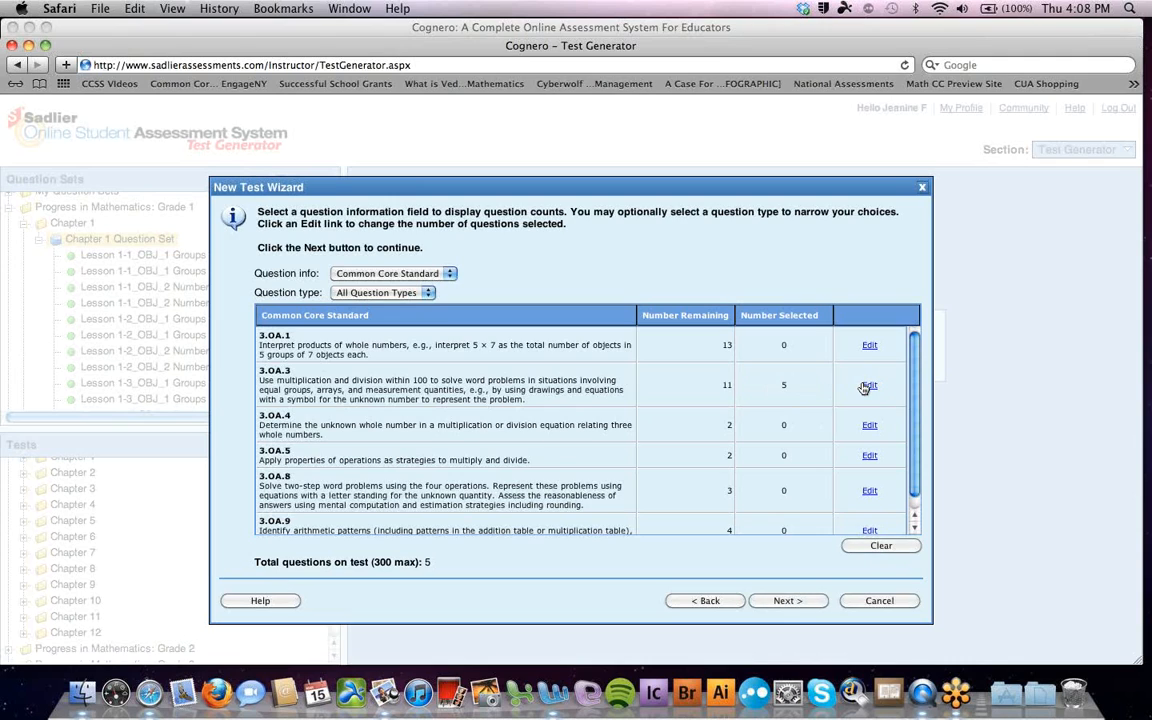
{"action": "left_click", "coordinate": [786, 600]}
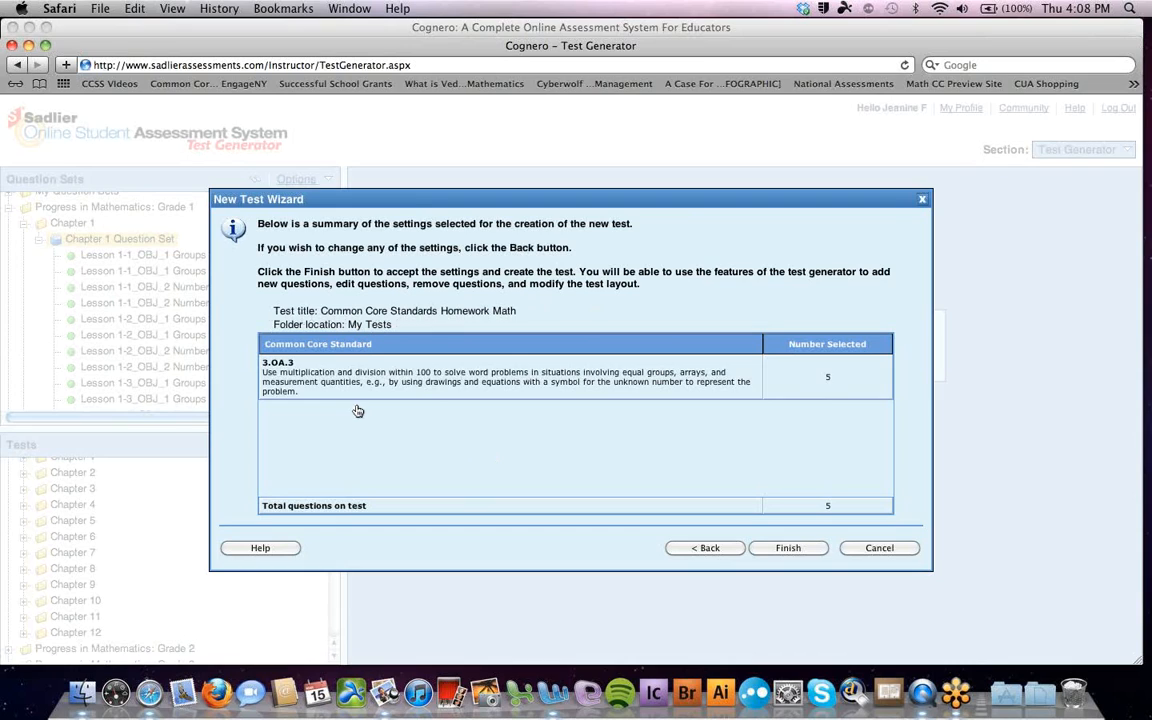
{"action": "left_click", "coordinate": [789, 548]}
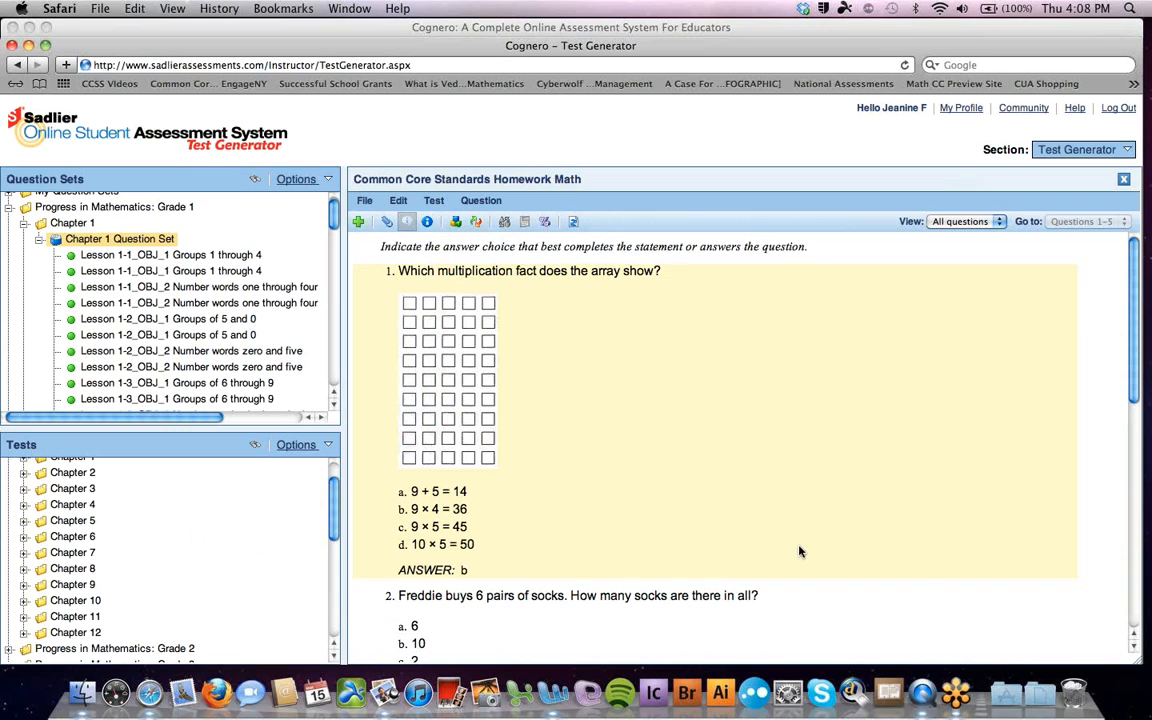
Show all question information fields and review question 1's answer b, feedback and reference
{"action": "mouse_move", "coordinate": [1134, 258]}
{"action": "left_mouse_down"}
{"action": "mouse_move", "coordinate": [1124, 515]}
{"action": "mouse_move", "coordinate": [1135, 245]}
{"action": "left_mouse_up"}
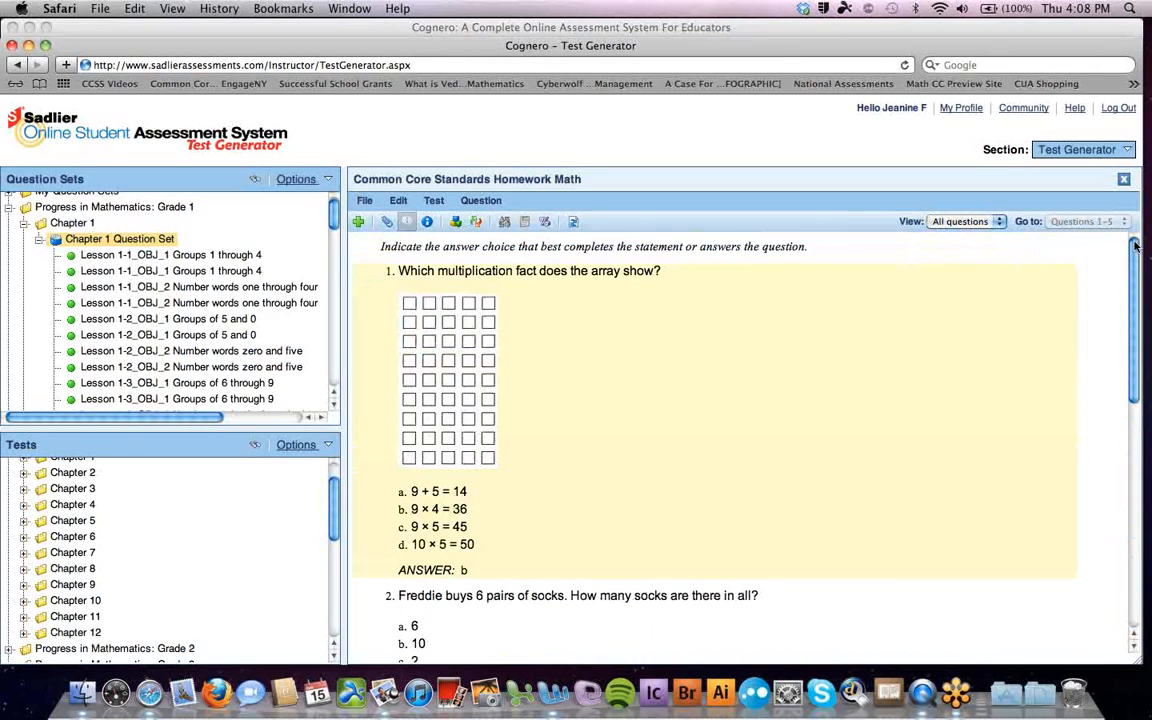
{"action": "left_click", "coordinate": [429, 222]}
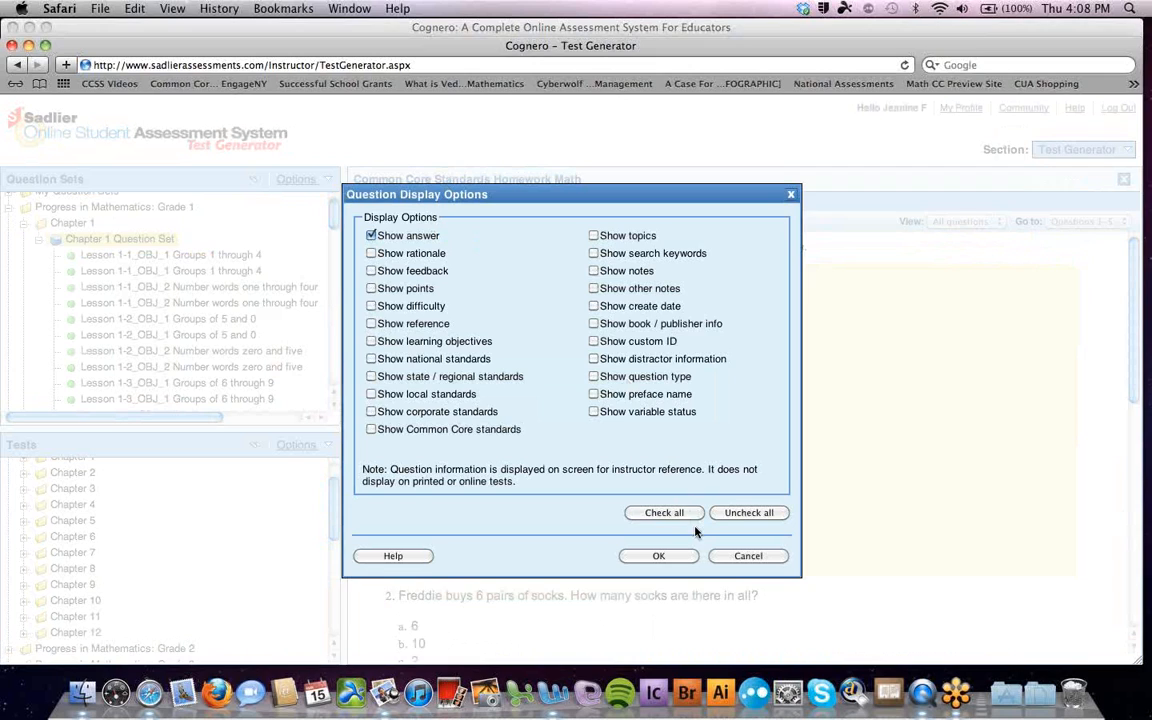
{"action": "left_click", "coordinate": [678, 514]}
{"action": "left_click", "coordinate": [664, 557]}
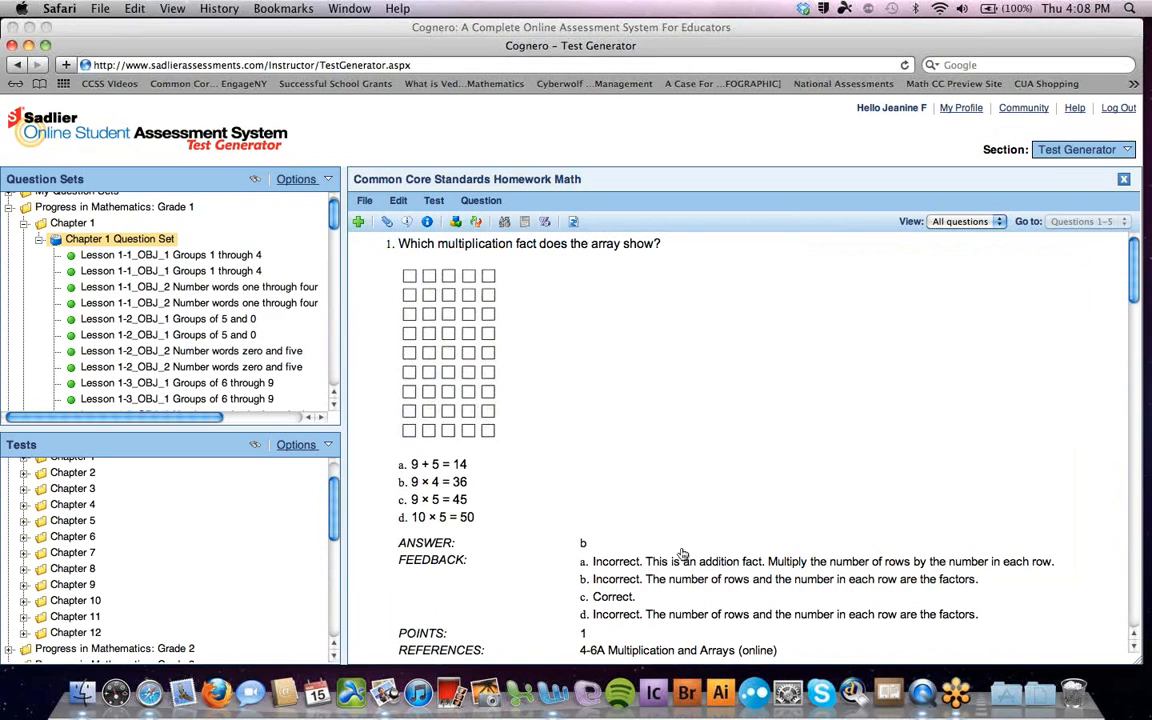
{"action": "left_click_drag", "start_coordinate": [1131, 285], "coordinate": [1129, 328]}
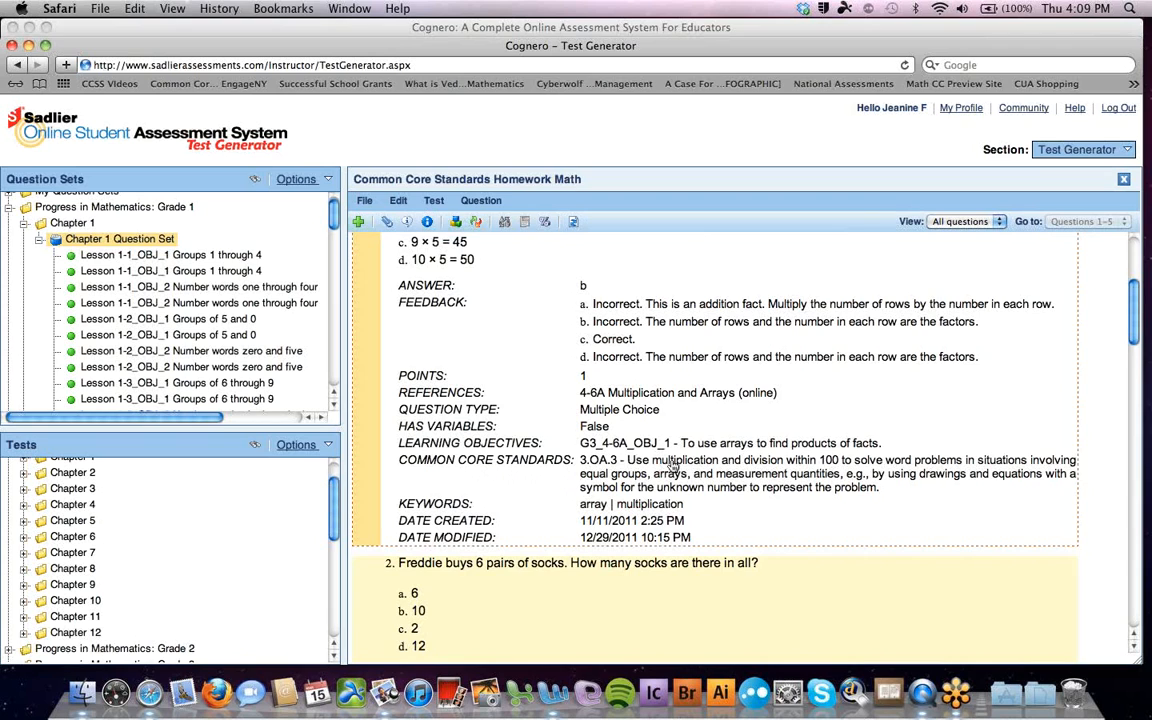
{"action": "left_click_drag", "start_coordinate": [1134, 289], "coordinate": [1134, 233]}
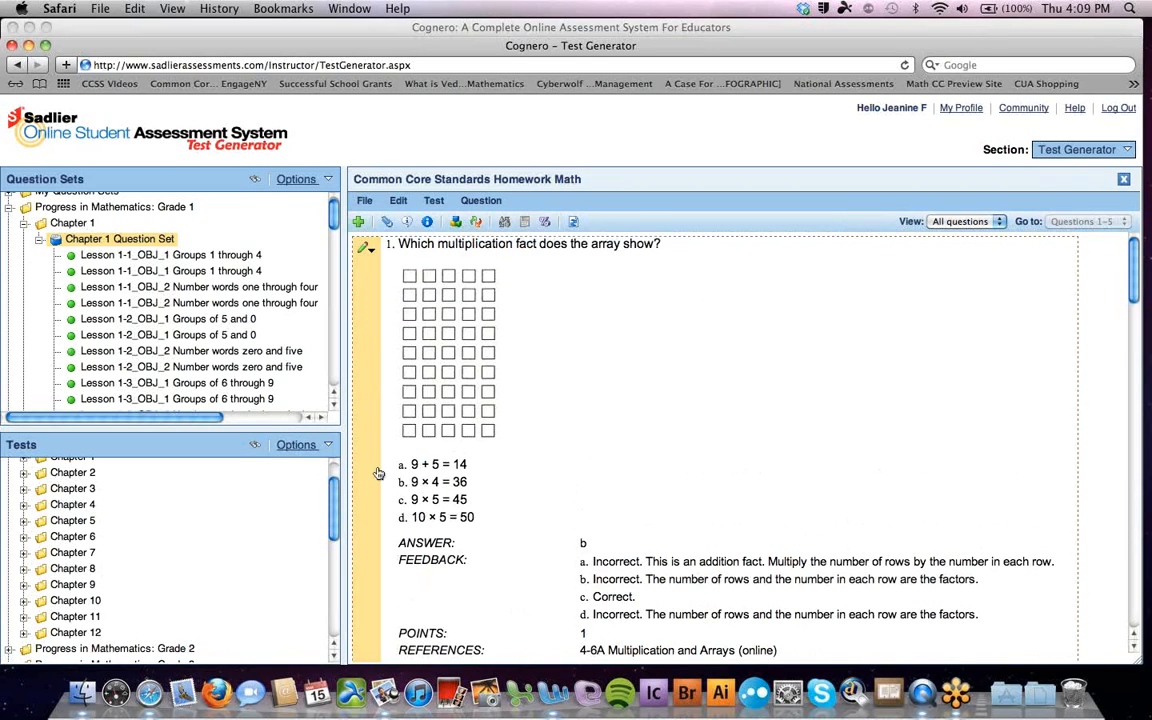
{"action": "left_click_drag", "start_coordinate": [332, 494], "coordinate": [337, 444]}
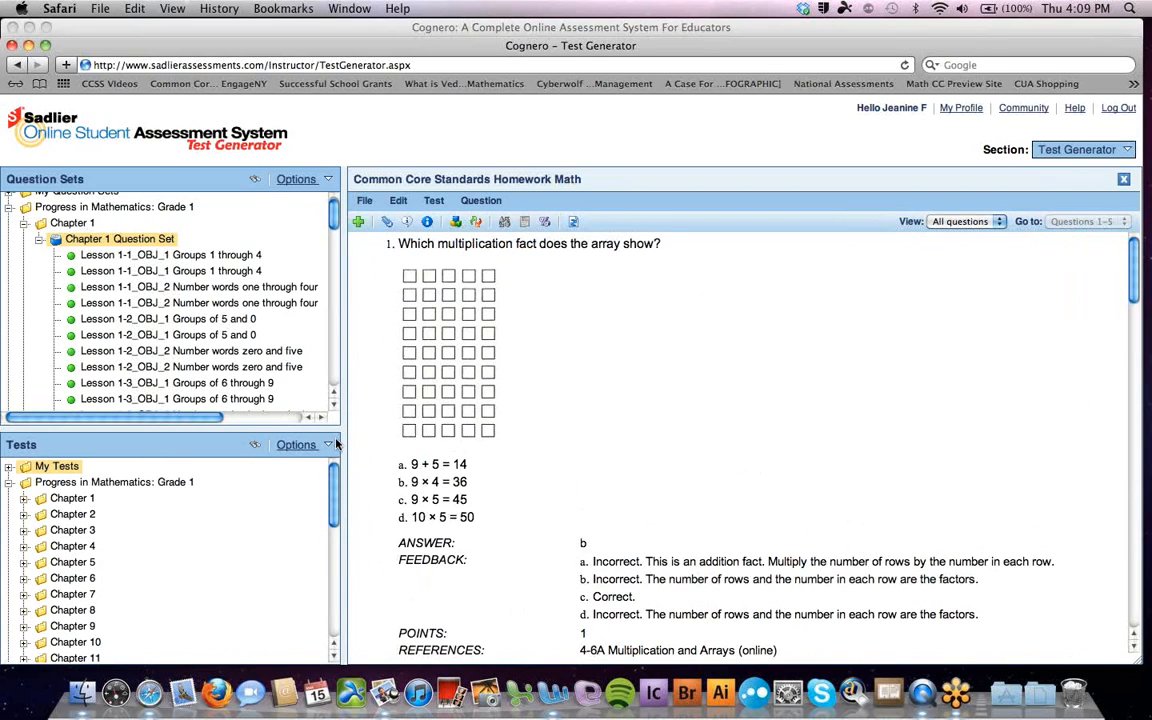
Close the homework test and reopen Common Core Standards Homework Math from My Tests
{"action": "left_click", "coordinate": [8, 470]}
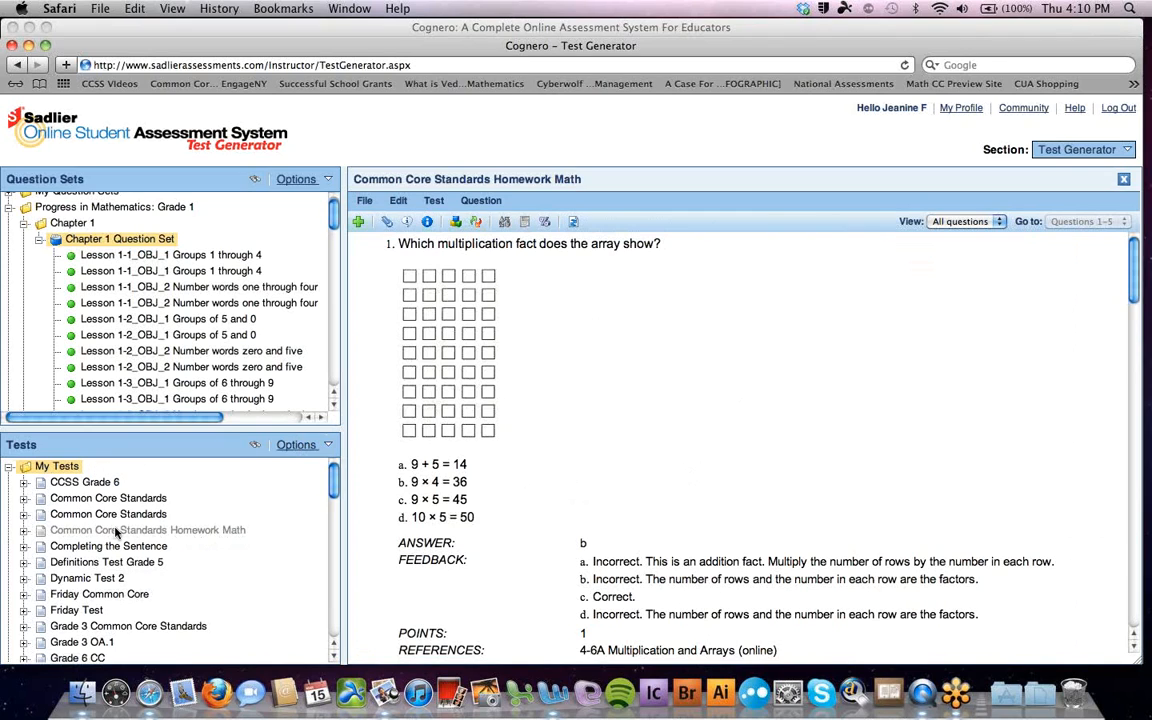
{"action": "left_click", "coordinate": [11, 467]}
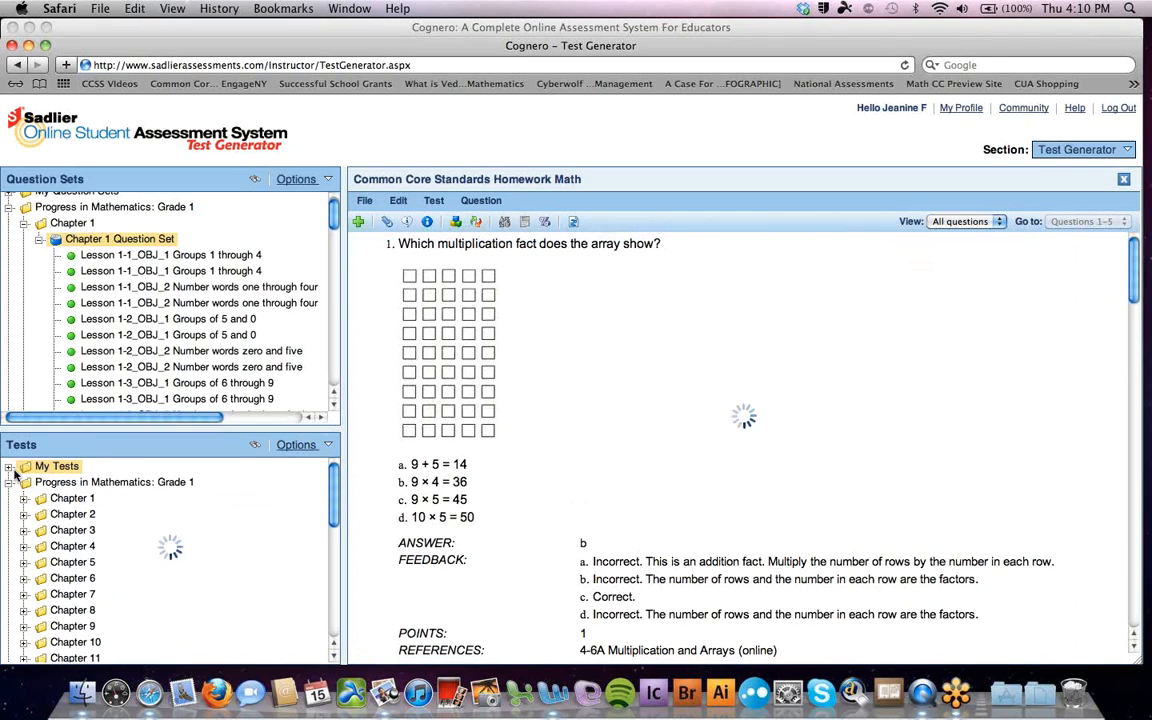
{"action": "left_click", "coordinate": [1123, 180]}
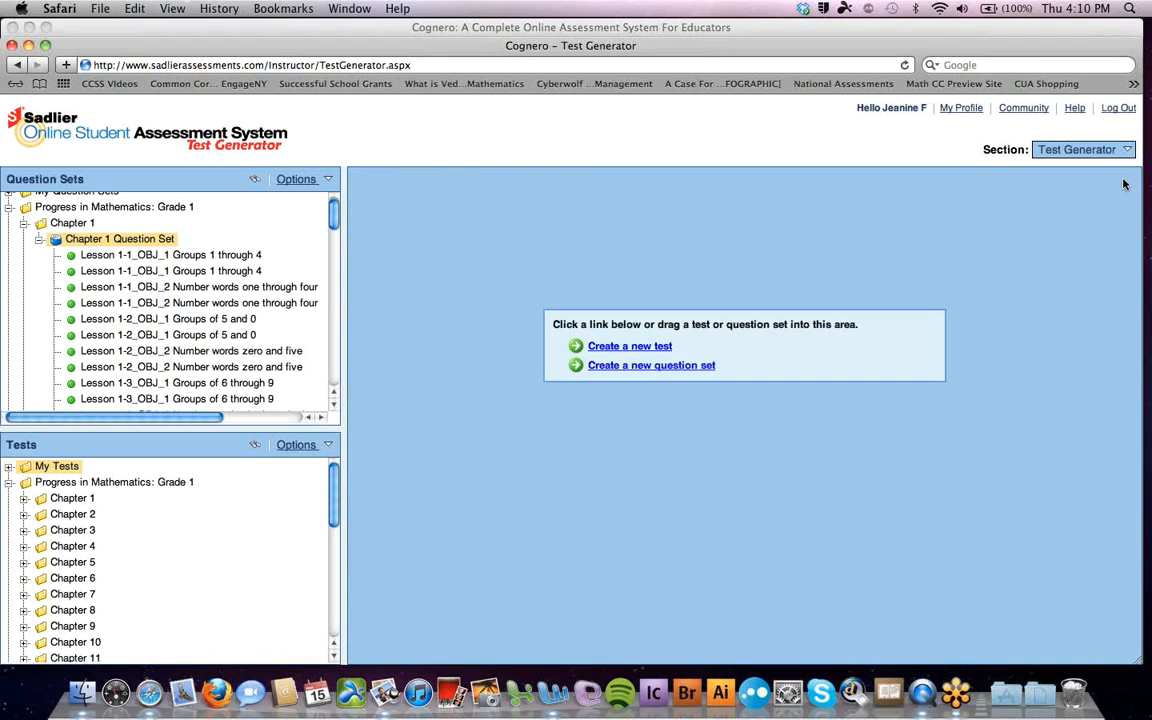
{"action": "left_click", "coordinate": [1125, 150]}
{"action": "left_click", "coordinate": [10, 466]}
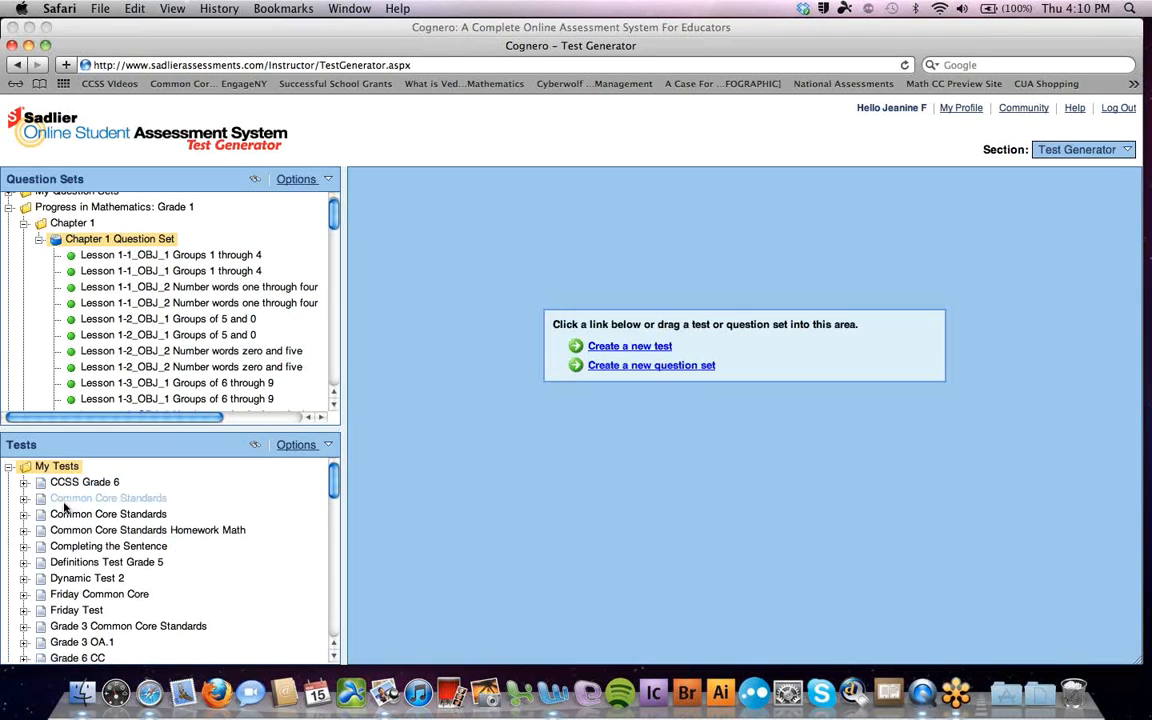
{"action": "left_click_drag", "start_coordinate": [157, 538], "coordinate": [731, 341]}
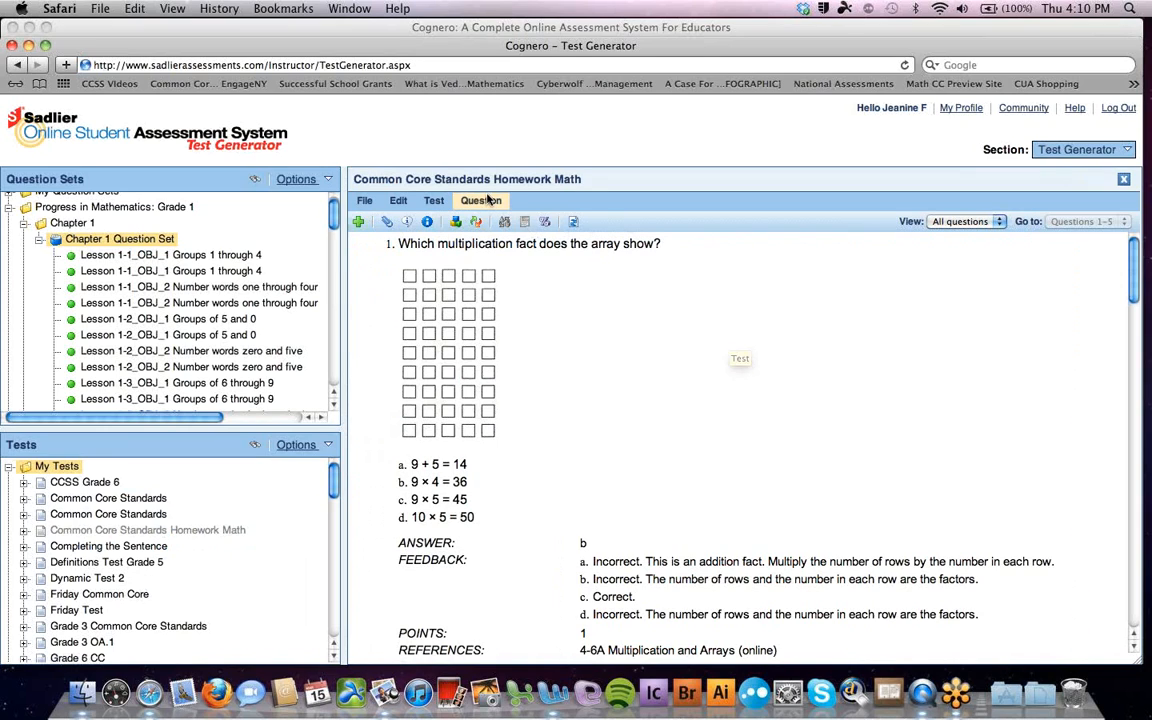
View the New Question types list, close it, then open the Section dropdown
{"action": "left_click", "coordinate": [484, 201]}
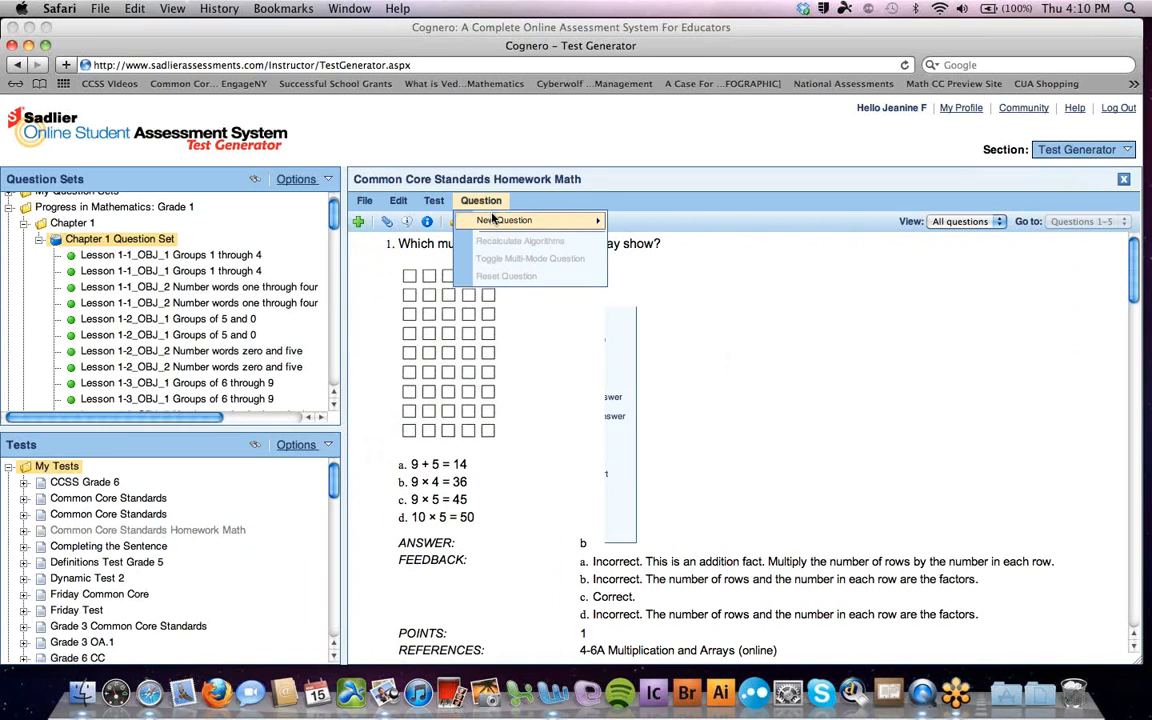
{"action": "mouse_move", "coordinate": [492, 218]}
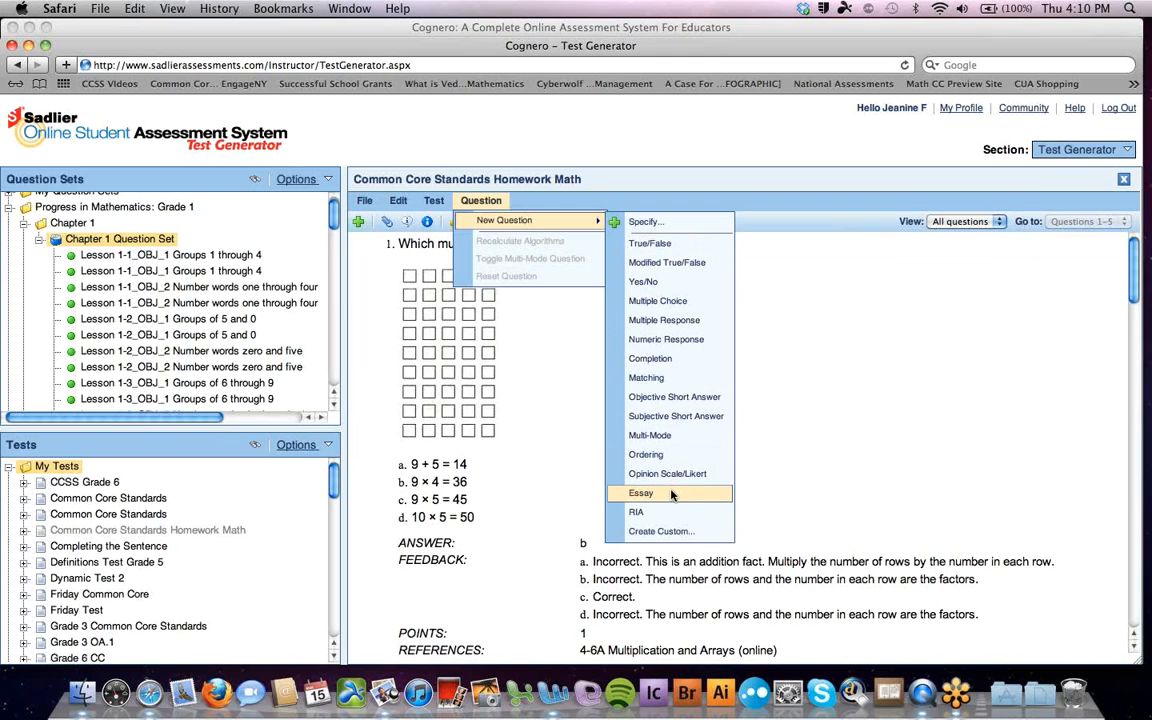
{"action": "left_click", "coordinate": [872, 389]}
{"action": "left_click", "coordinate": [1085, 149]}
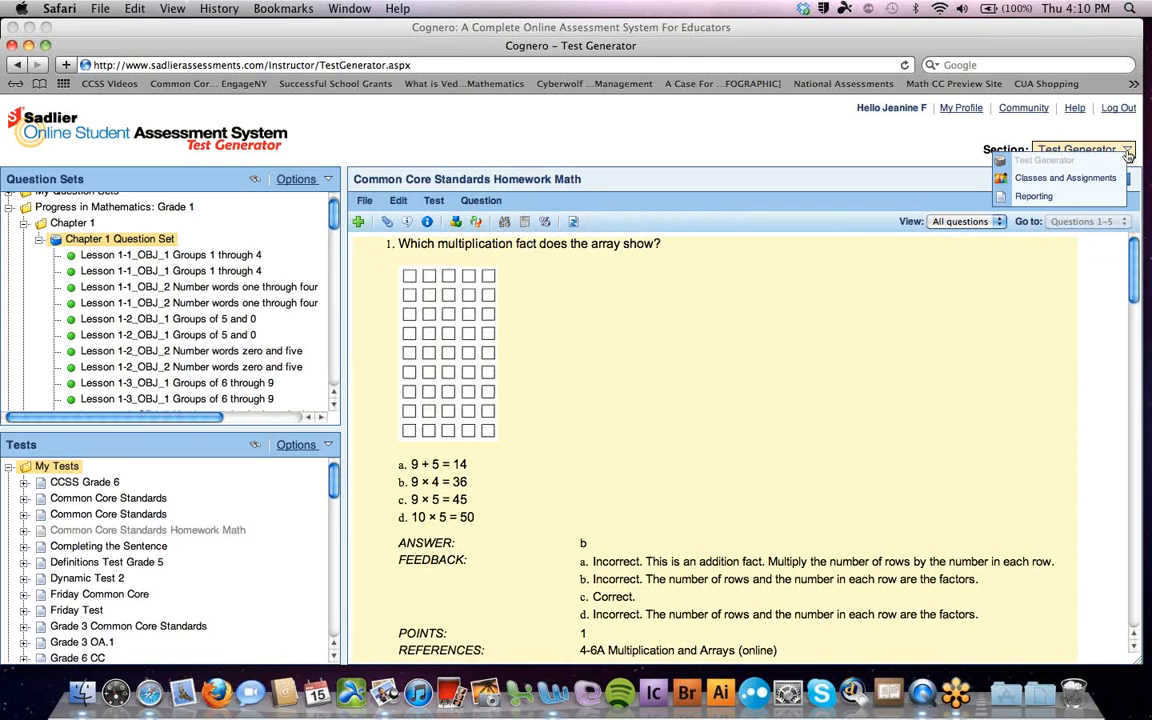
Switch the Section to Classes and Assignments and open the Period 1 class in the main area
{"action": "left_click", "coordinate": [1092, 179]}
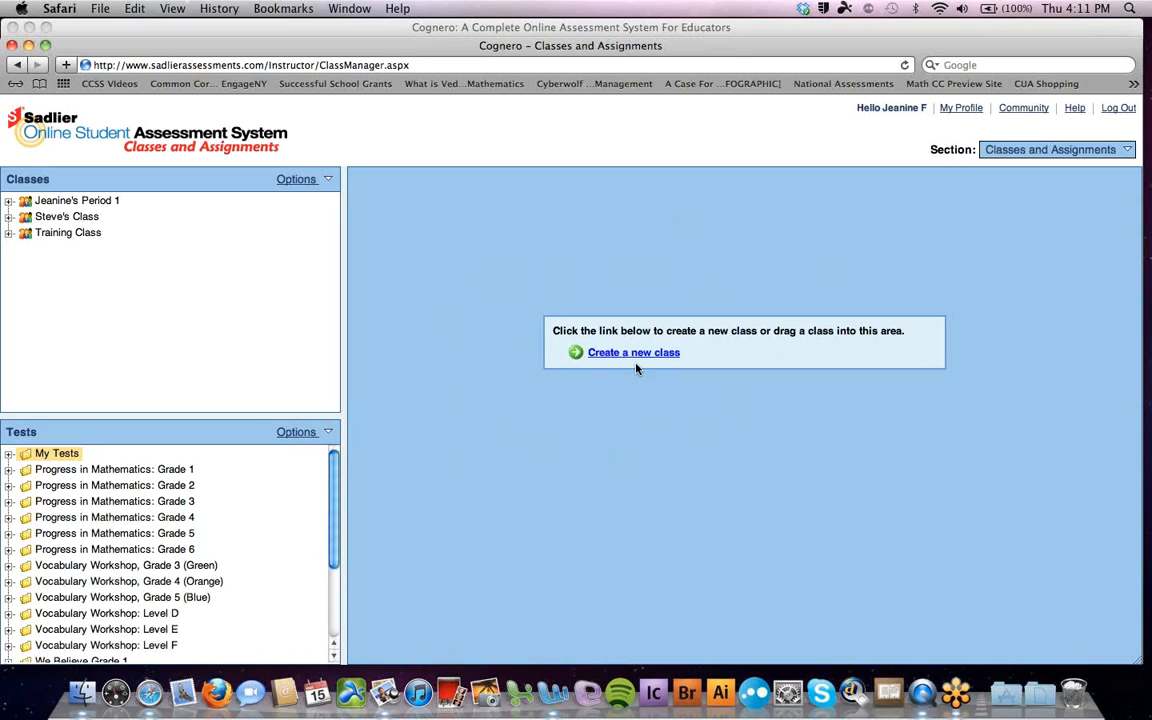
{"action": "left_click_drag", "start_coordinate": [105, 203], "coordinate": [771, 244]}
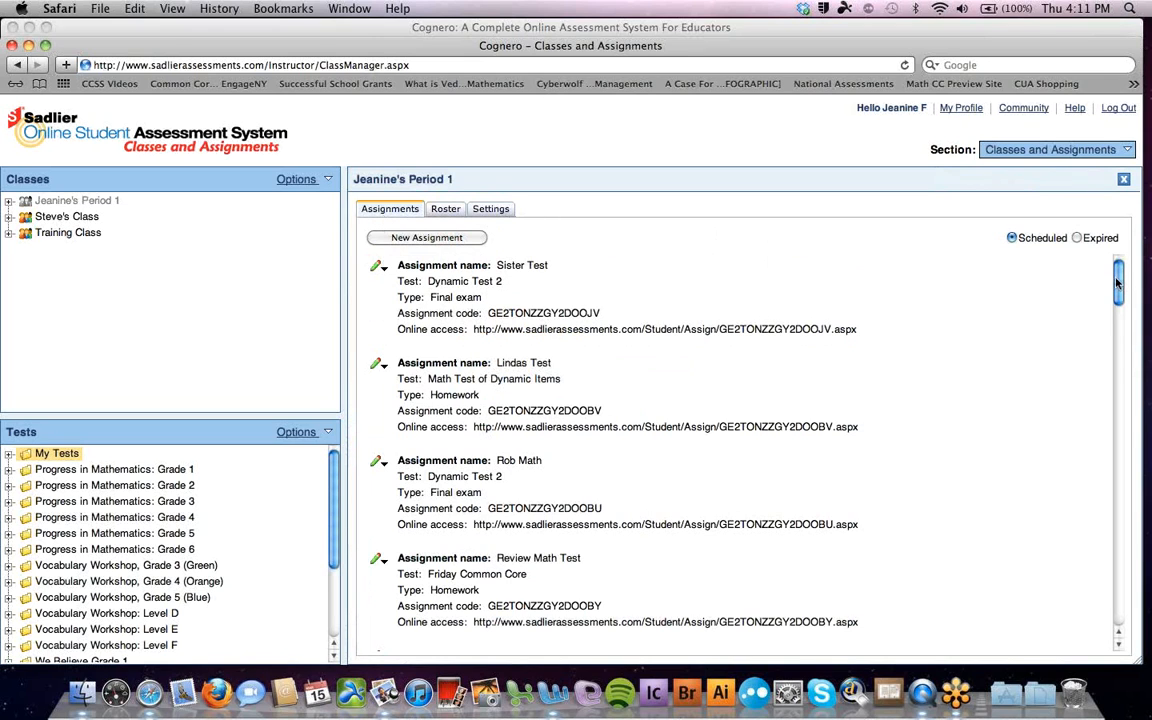
View the Period 1 roster, then assign Common Core Standards Homework Math from My Tests to the class
{"action": "left_click_drag", "start_coordinate": [1117, 284], "coordinate": [1100, 262]}
{"action": "left_click", "coordinate": [445, 210]}
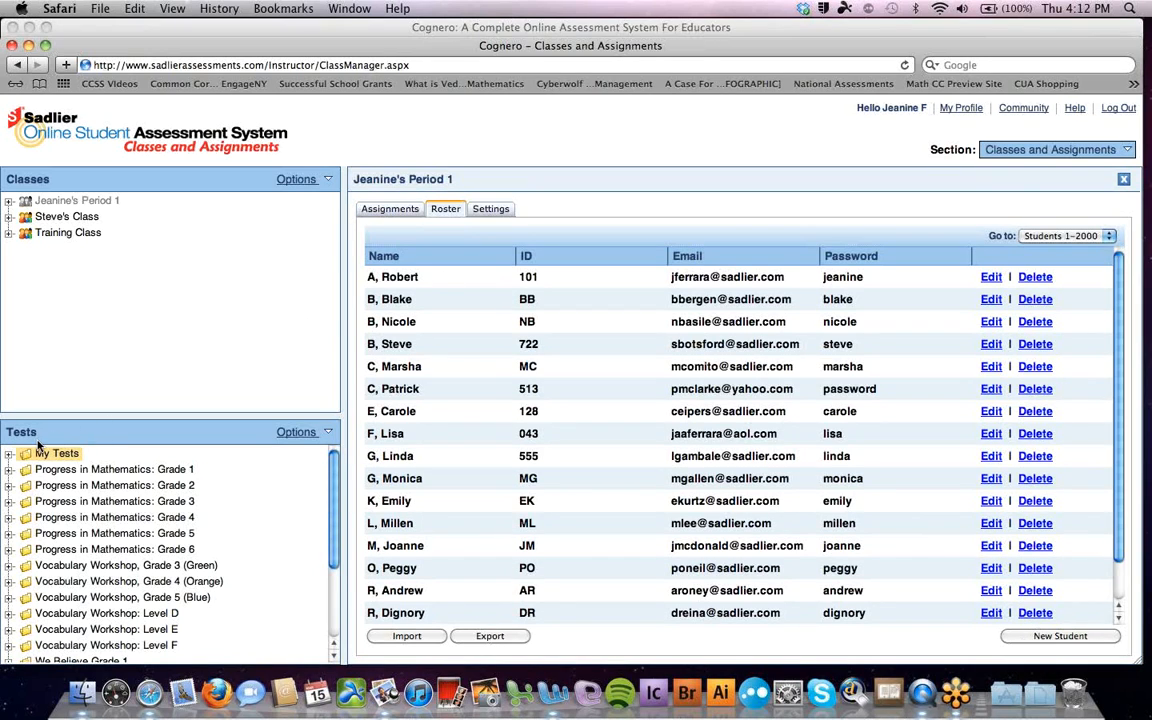
{"action": "left_click", "coordinate": [9, 455]}
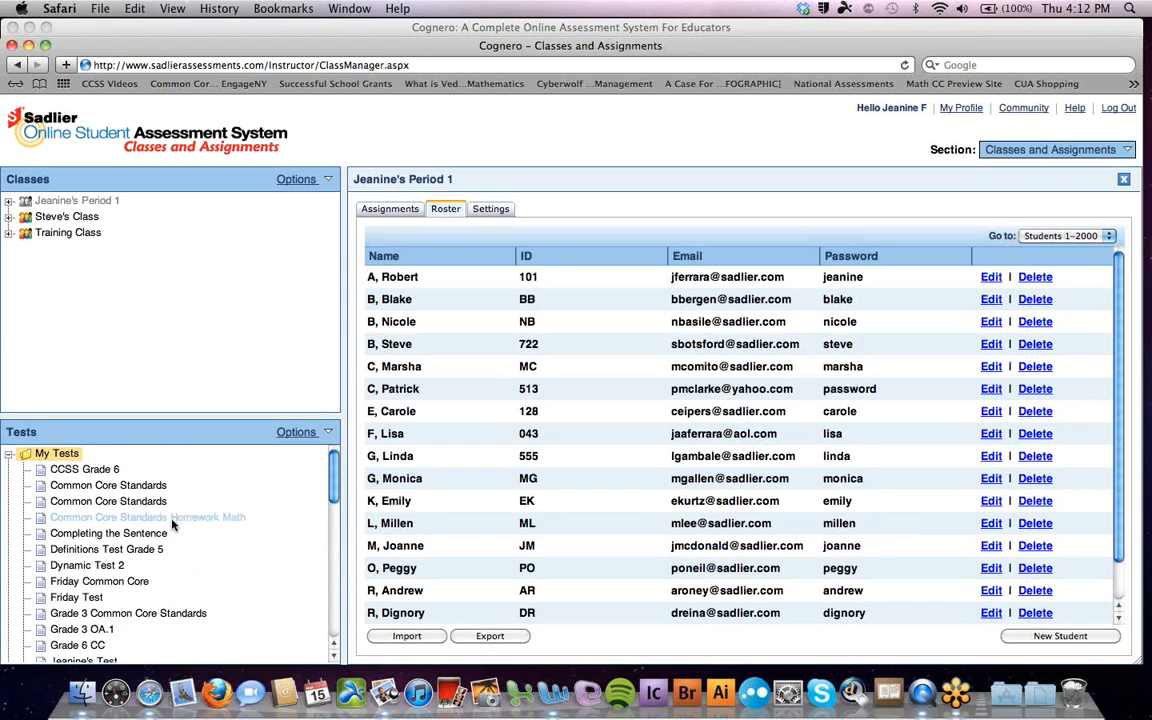
{"action": "left_click_drag", "start_coordinate": [171, 522], "coordinate": [799, 384]}
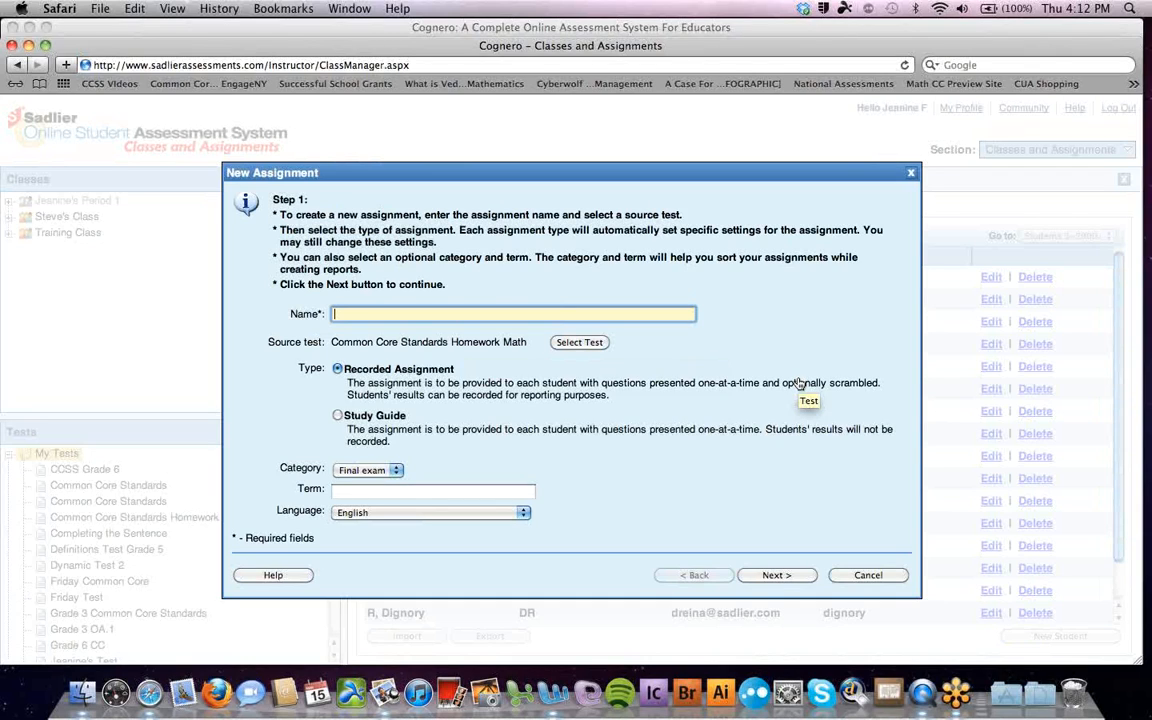
Name the assignment 'Homework Grade 3 3.OA.3', with category Homework and term 'Marking Period 1'
{"action": "type", "text": "Homework Grade 3 3.OA.3"}
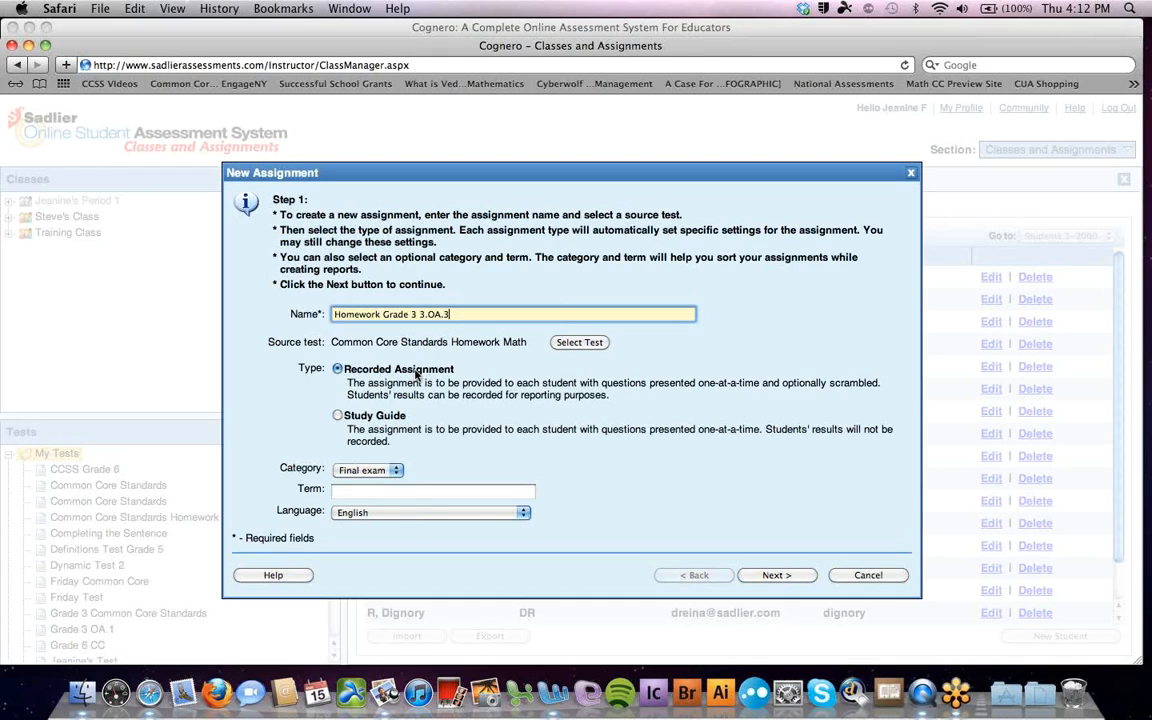
{"action": "mouse_move", "coordinate": [417, 375]}
{"action": "left_click", "coordinate": [395, 470]}
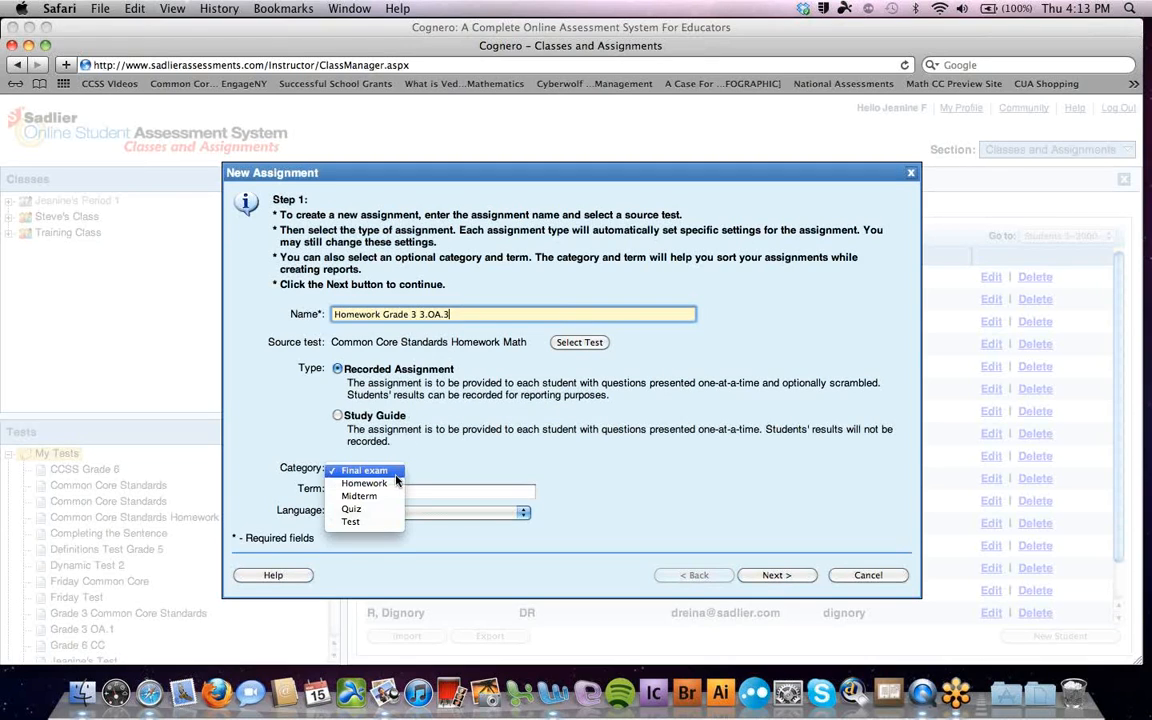
{"action": "left_click", "coordinate": [392, 483]}
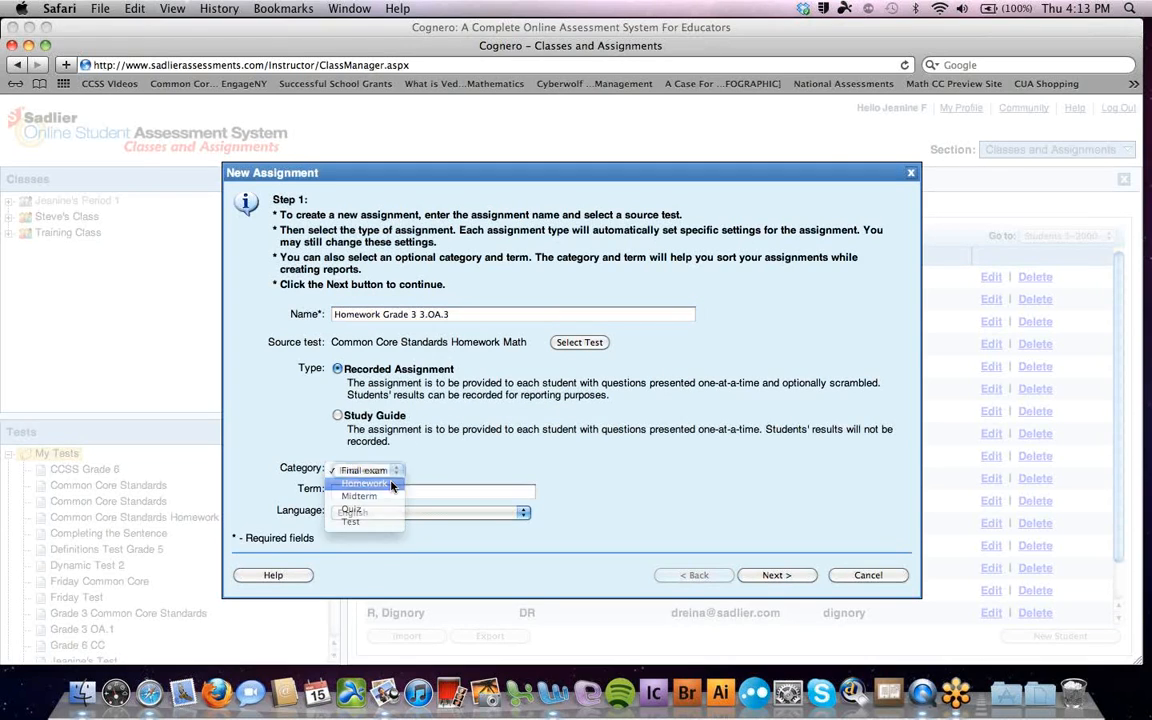
{"action": "left_click", "coordinate": [384, 491]}
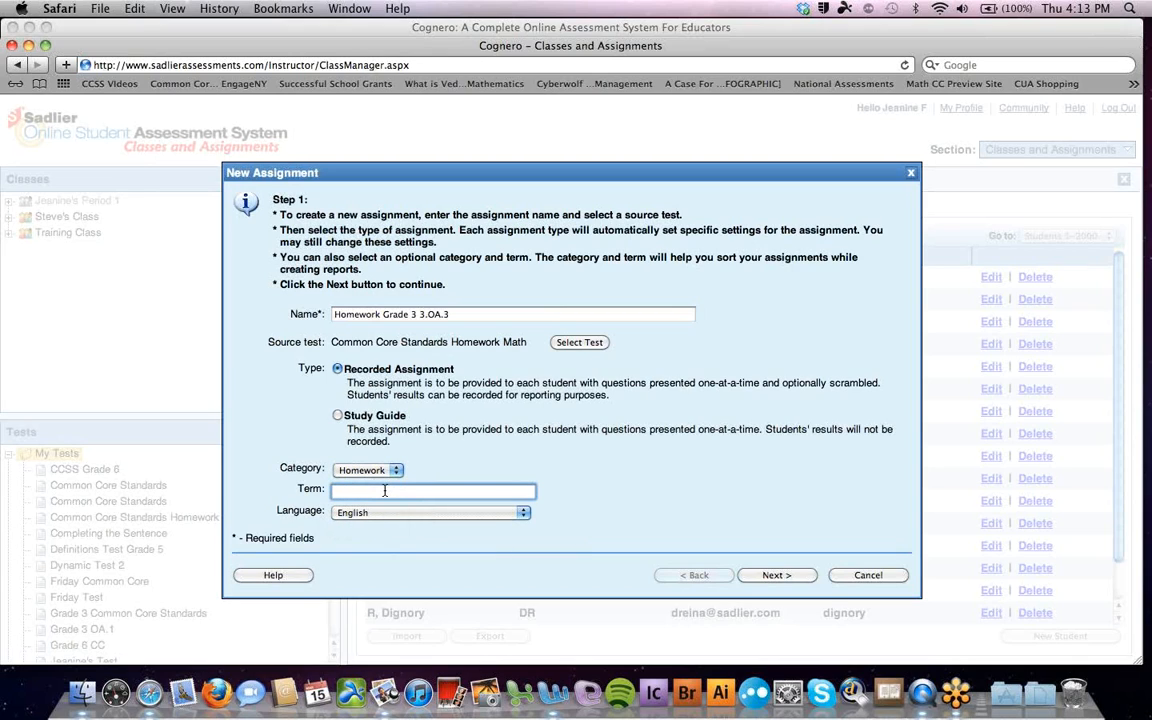
{"action": "type", "text": "Marking Period 1"}
{"action": "left_click", "coordinate": [770, 576]}
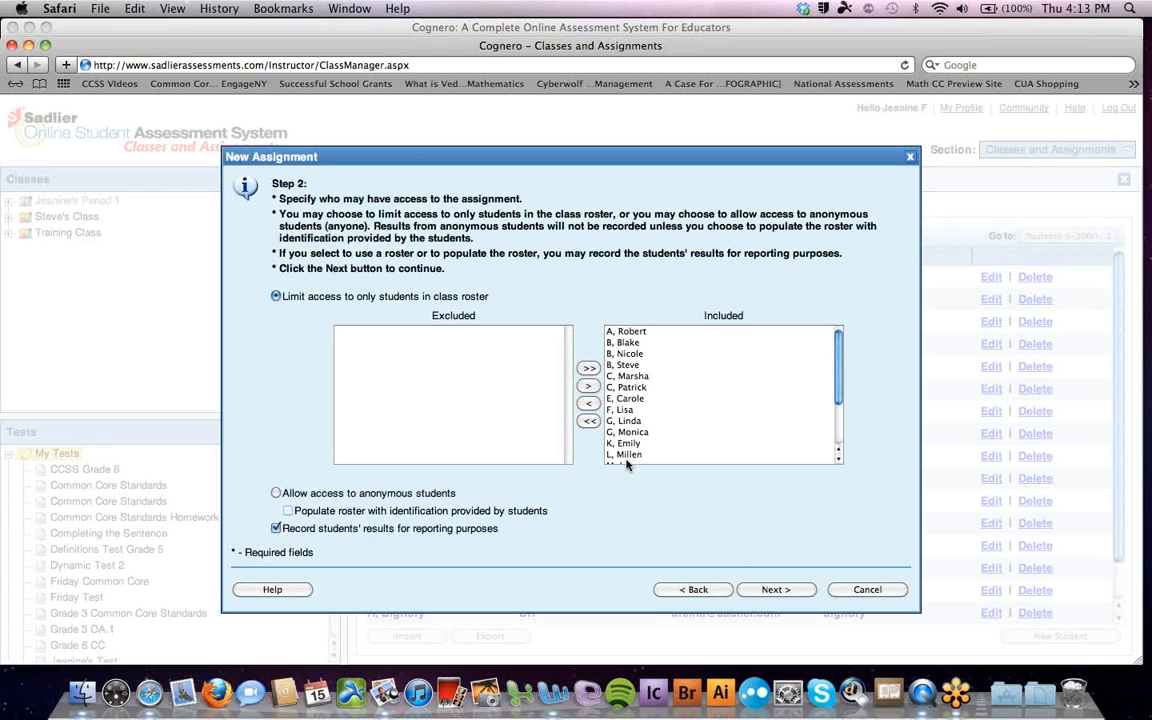
Exclude all students, then include only two students from the roster
{"action": "left_click", "coordinate": [588, 421]}
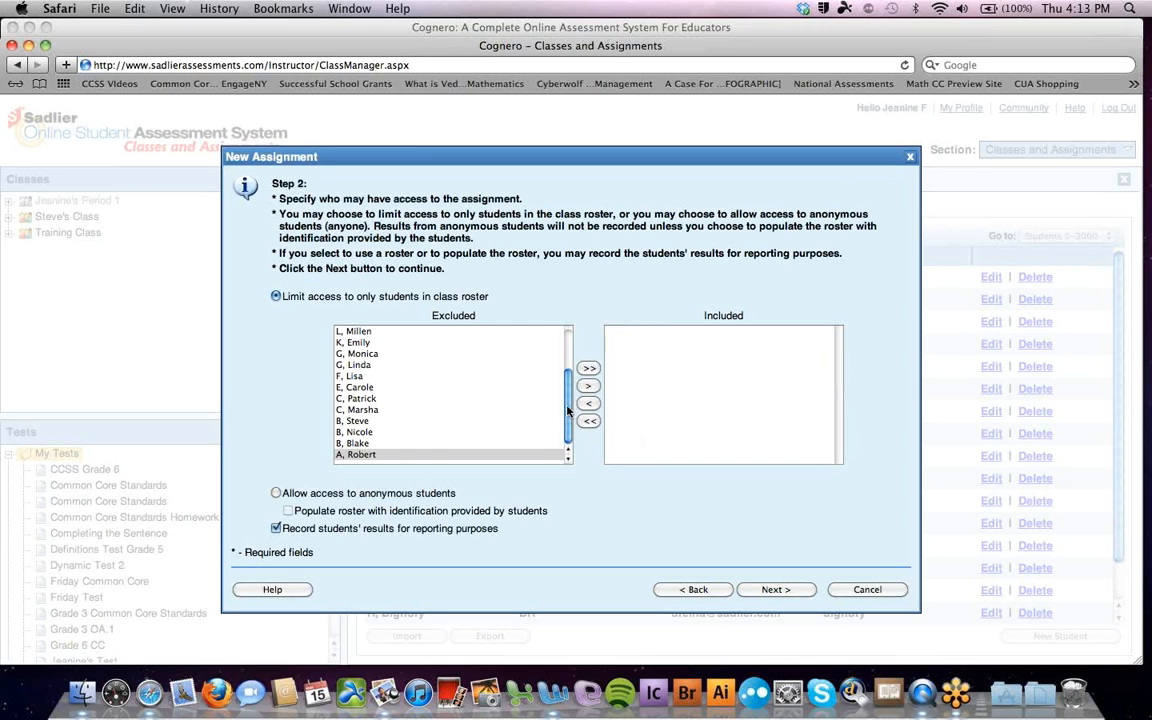
{"action": "left_click", "coordinate": [373, 455]}
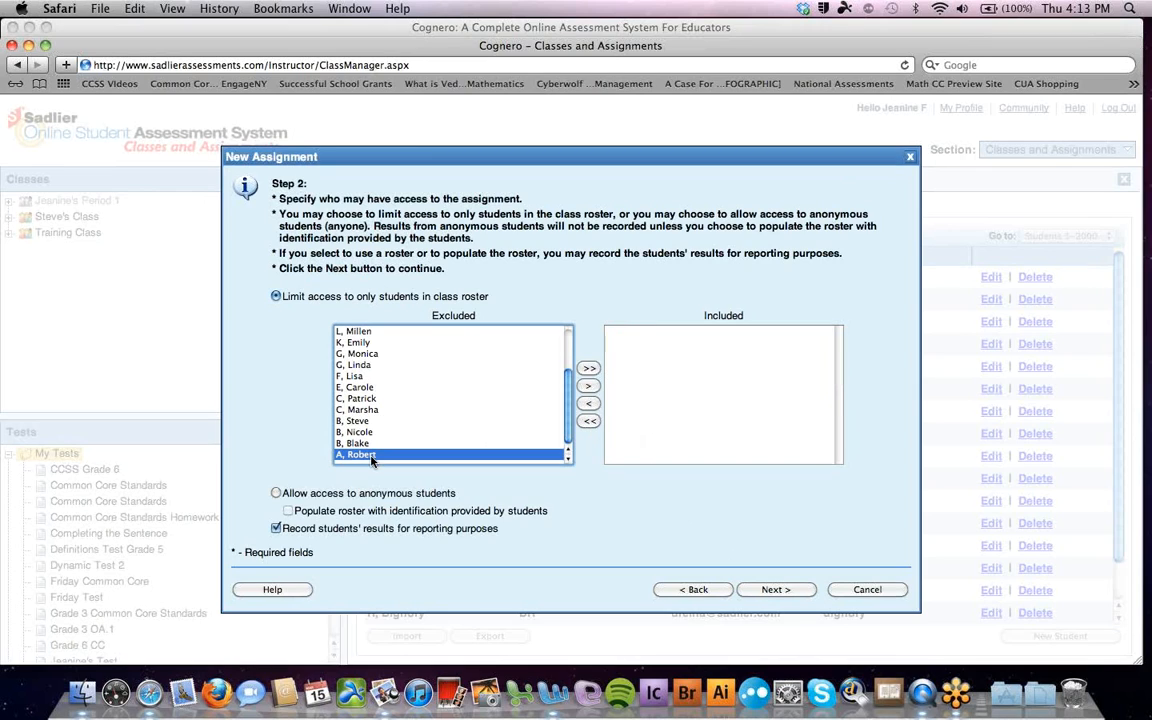
{"action": "left_click", "coordinate": [587, 387]}
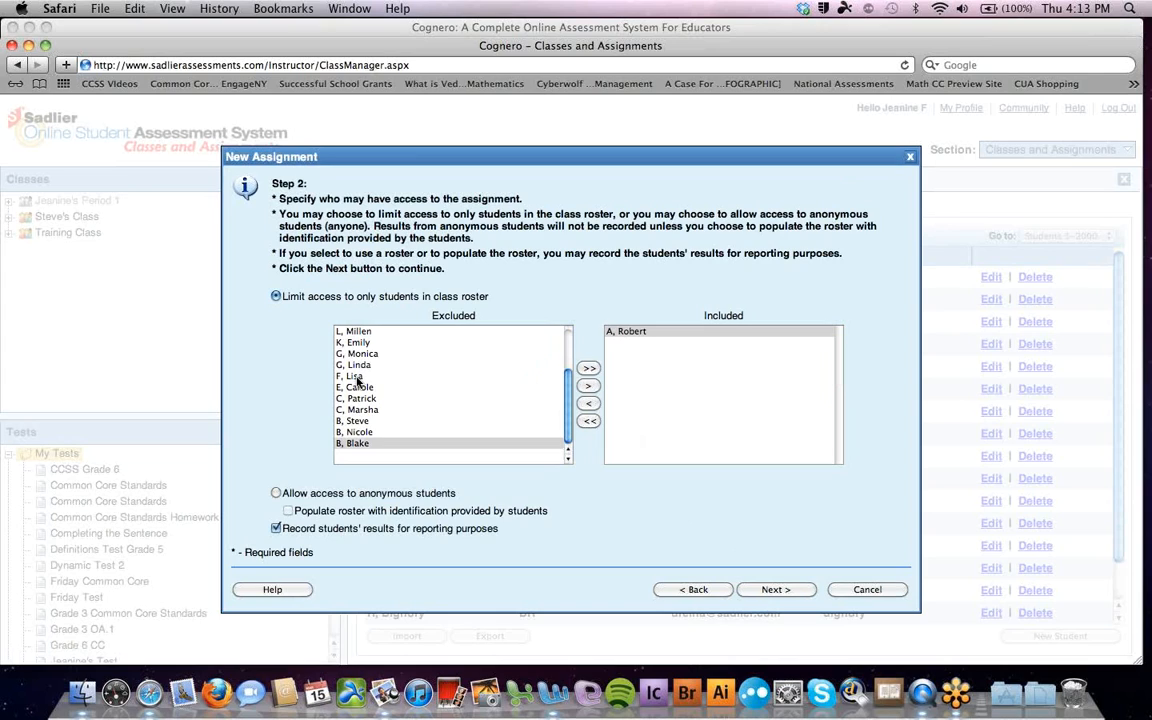
{"action": "left_click", "coordinate": [350, 376]}
{"action": "left_click", "coordinate": [588, 387]}
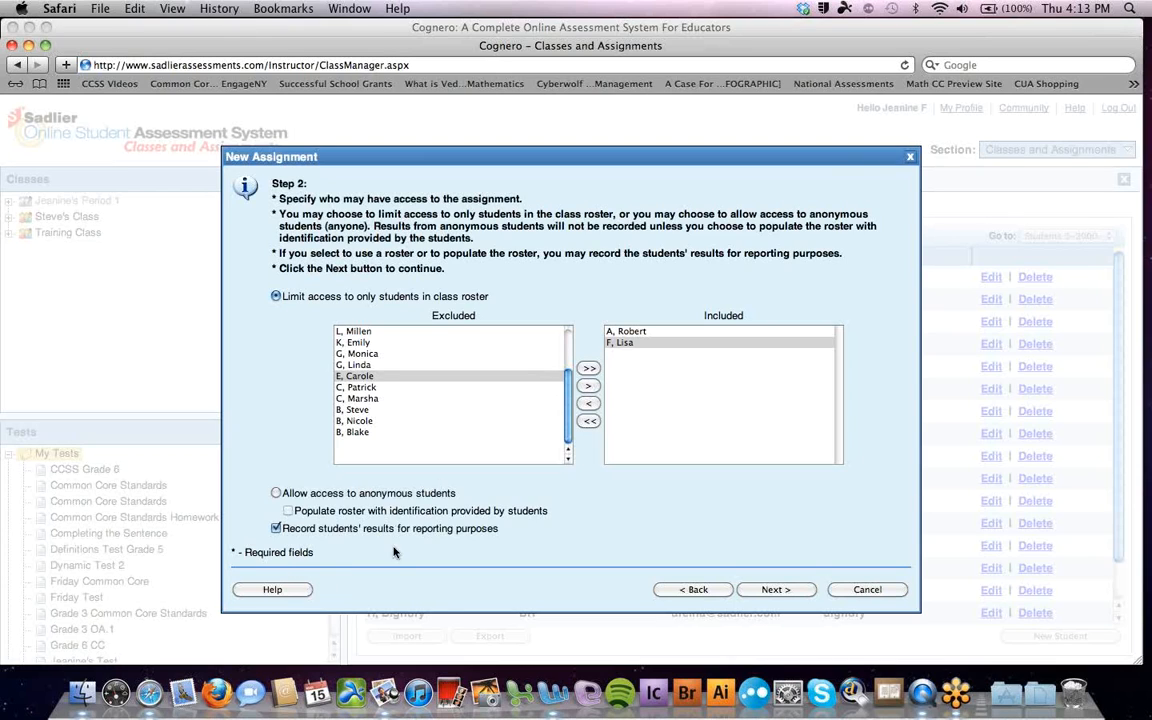
{"action": "left_click", "coordinate": [784, 591]}
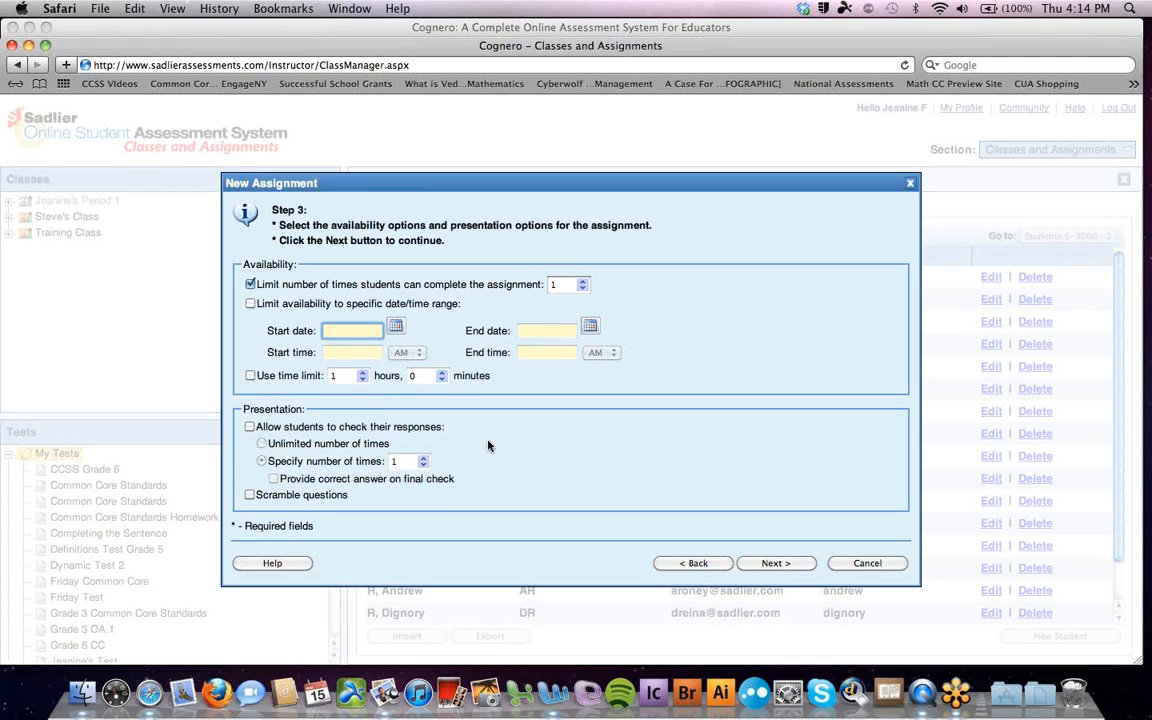
Turn on Scramble questions and advance to the end-of-assignment report step
{"action": "left_click", "coordinate": [250, 495]}
{"action": "left_click", "coordinate": [760, 565]}
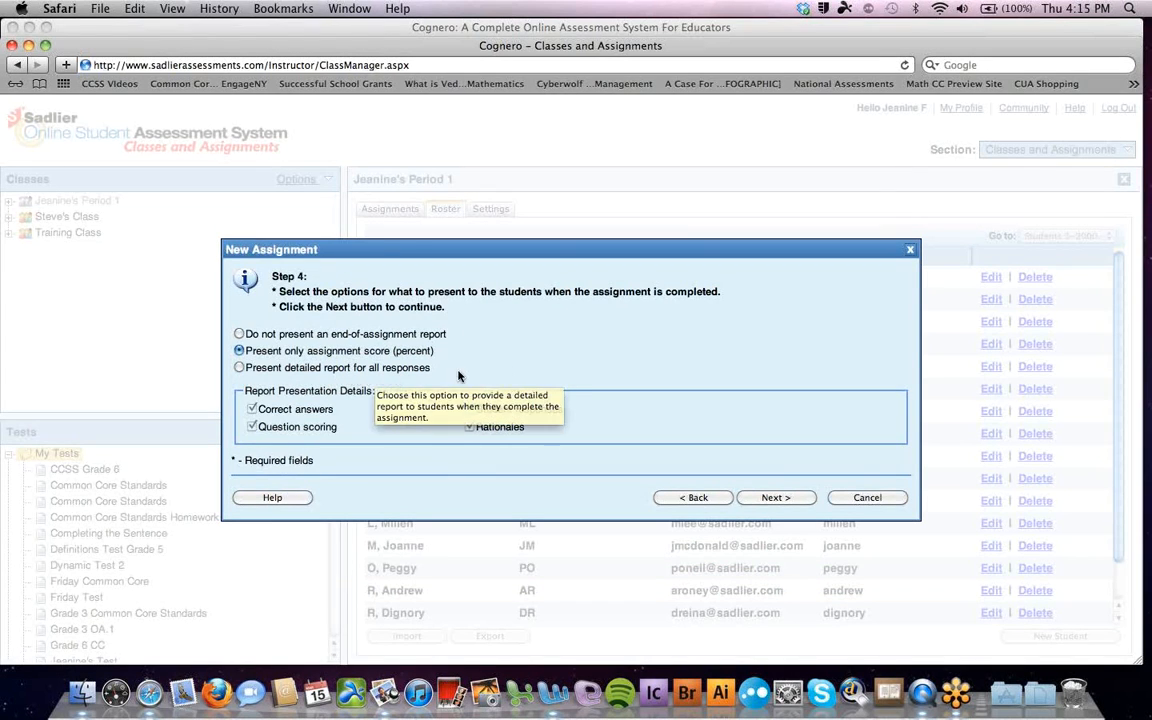
Keep 'Present only assignment score' and proceed to the assignment Summary
{"action": "left_click", "coordinate": [767, 498]}
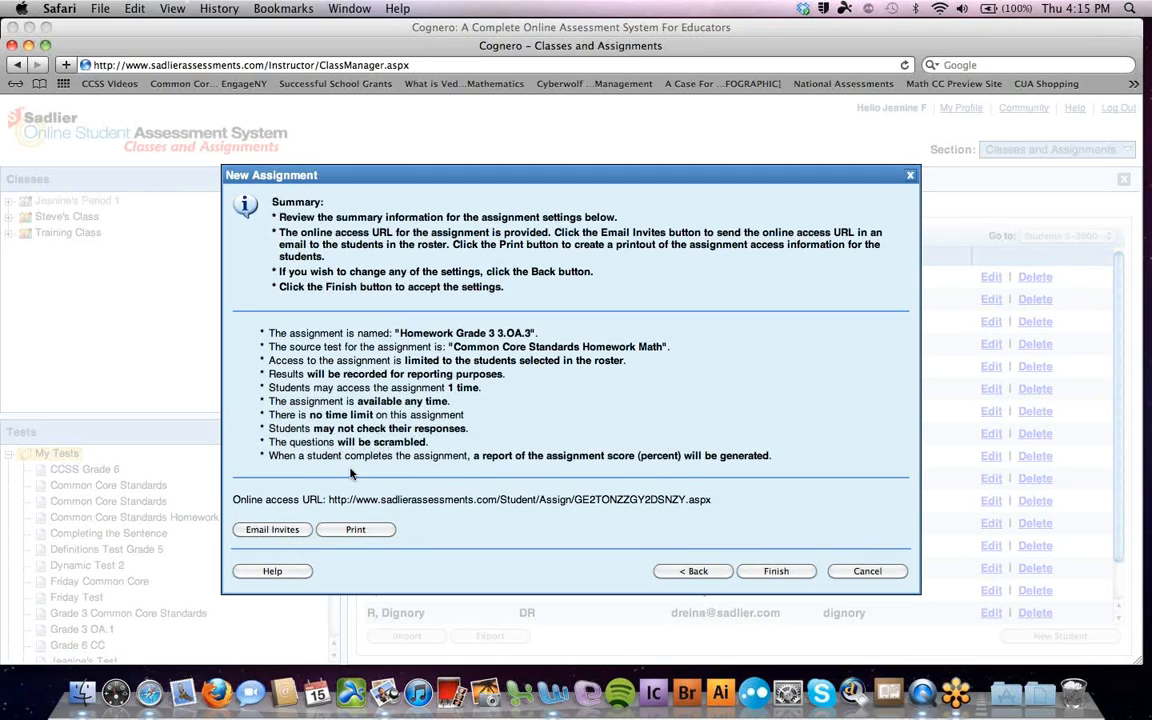
Email the assignment invitations to the students, then print per-student invitations to a PDF
{"action": "left_click", "coordinate": [270, 531]}
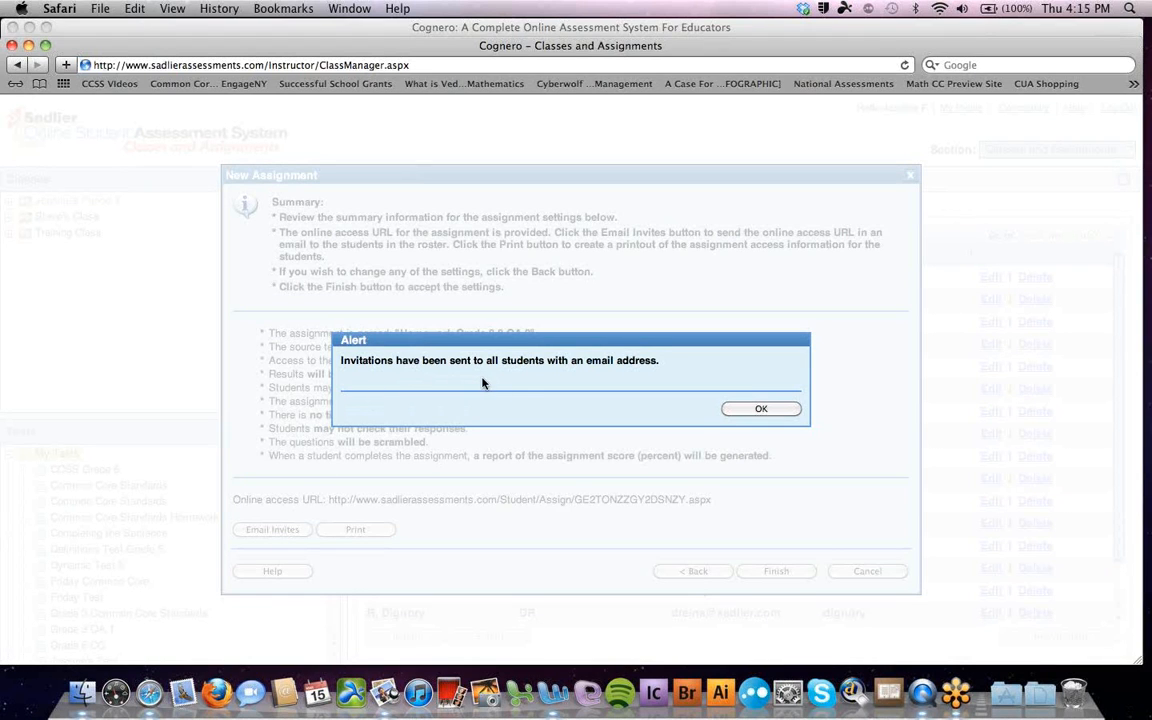
{"action": "left_click", "coordinate": [759, 411]}
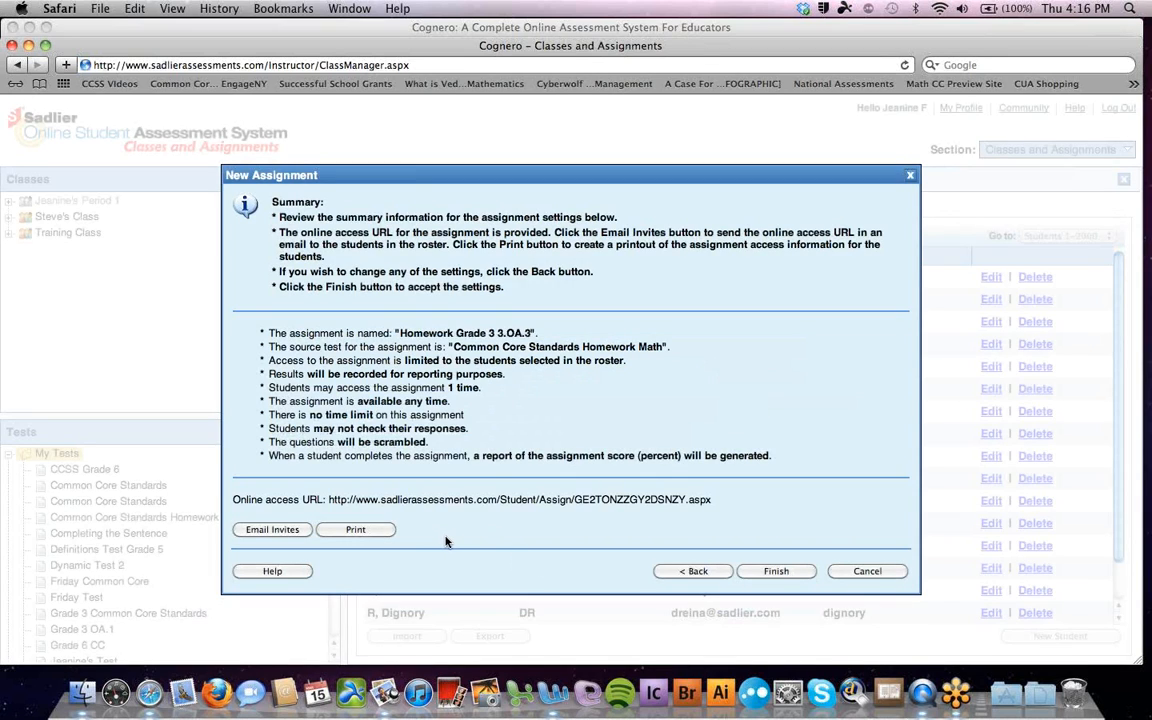
{"action": "left_click", "coordinate": [357, 530]}
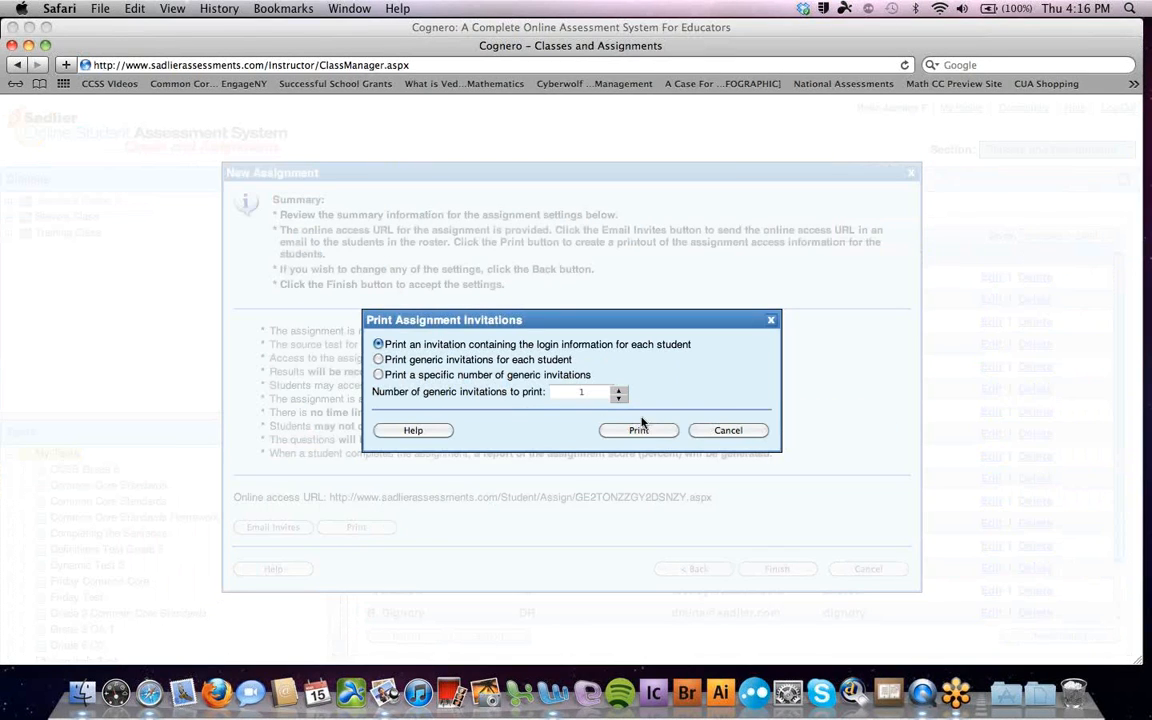
{"action": "left_click", "coordinate": [640, 431]}
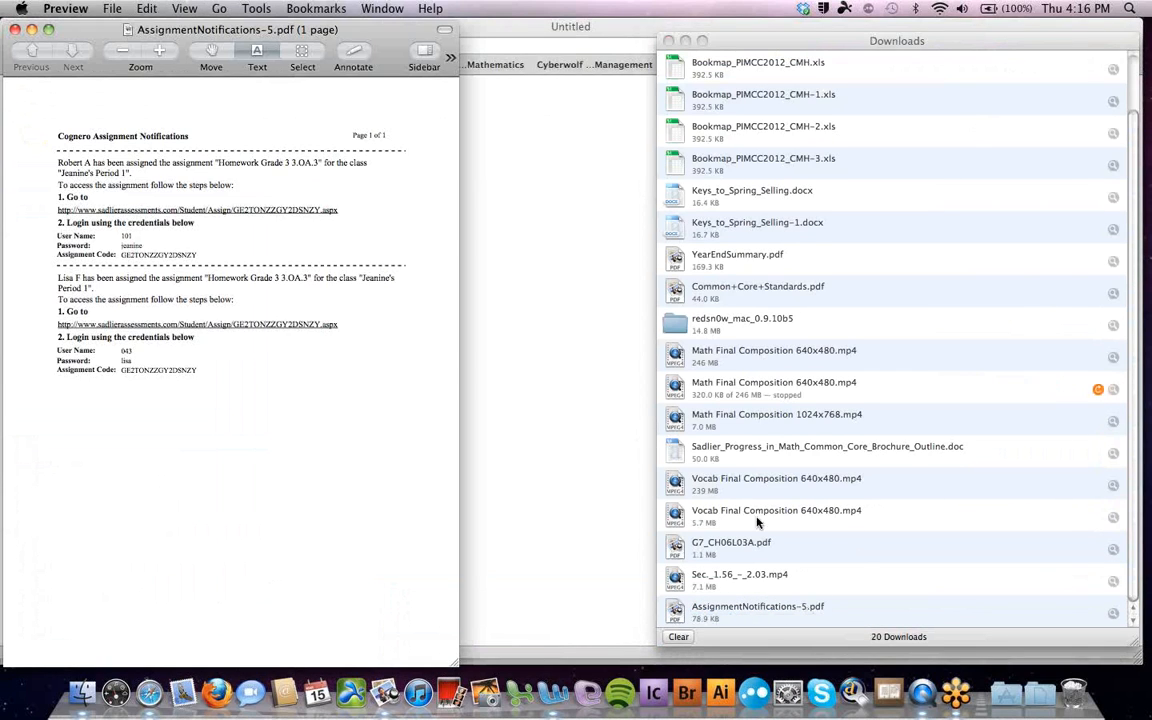
Zoom in to inspect AssignmentNotifications-5.pdf in Preview, then close it
{"action": "left_click", "coordinate": [668, 40]}
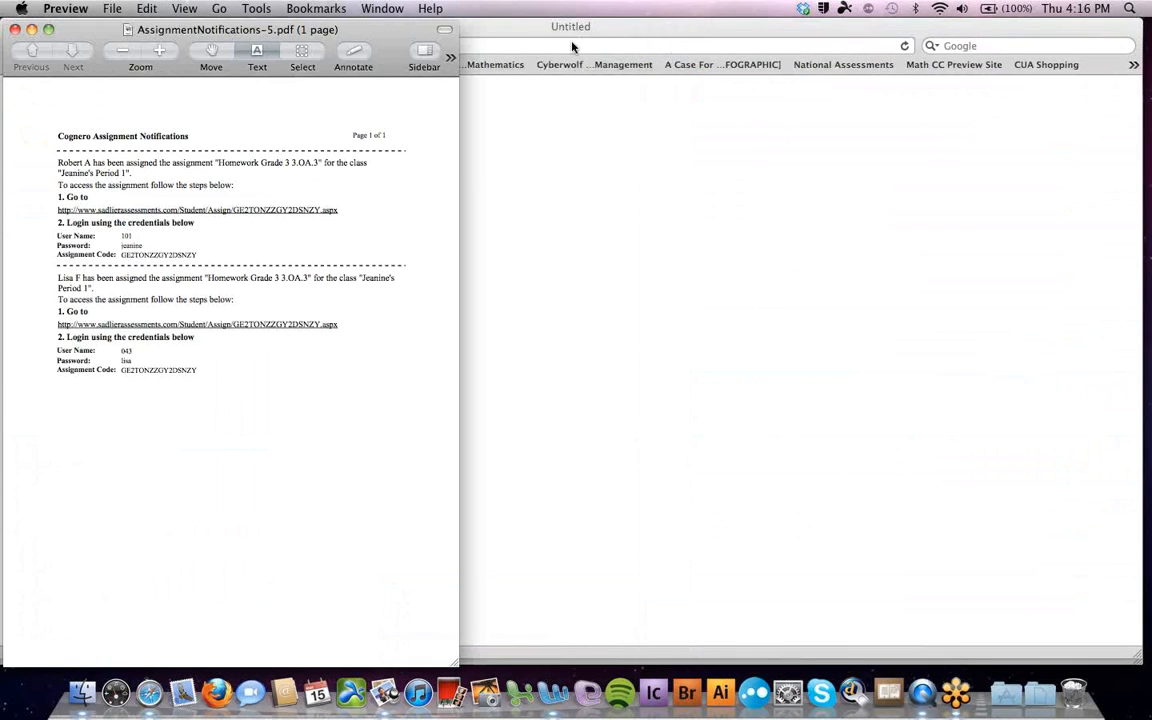
{"action": "right_click", "coordinate": [376, 40]}
{"action": "left_click", "coordinate": [370, 31]}
{"action": "left_click_drag", "start_coordinate": [362, 31], "coordinate": [647, 17]}
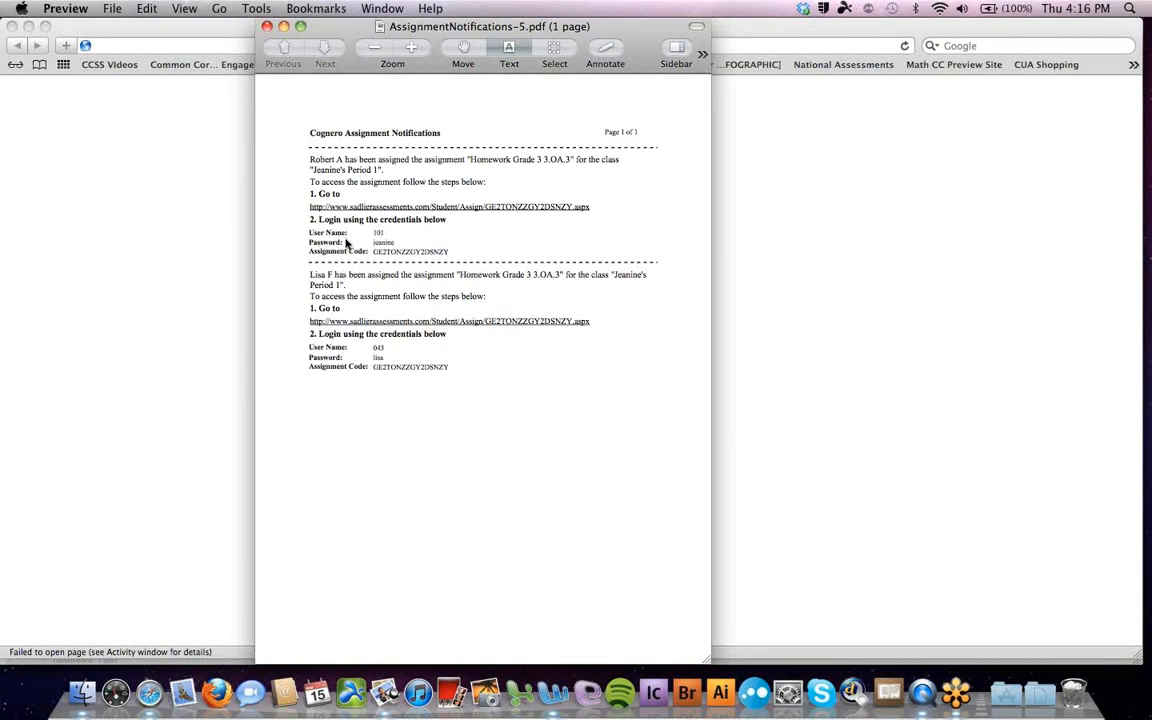
{"action": "left_click", "coordinate": [411, 47]}
{"action": "left_click", "coordinate": [411, 47]}
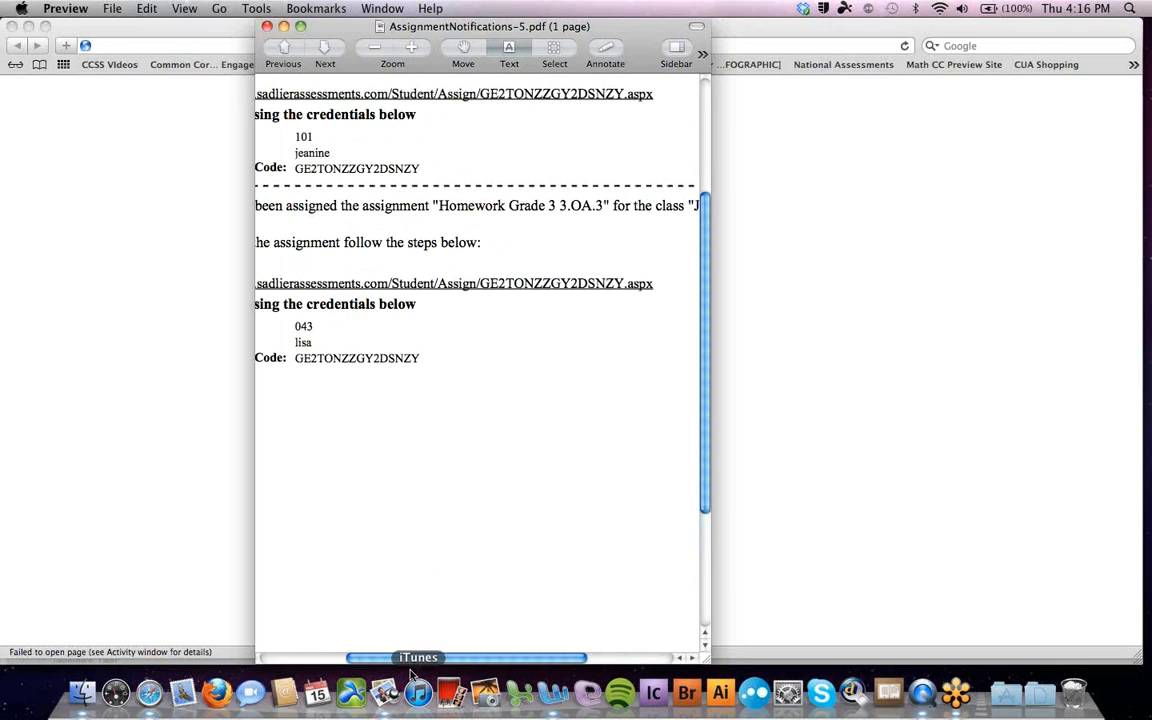
{"action": "left_click", "coordinate": [376, 47]}
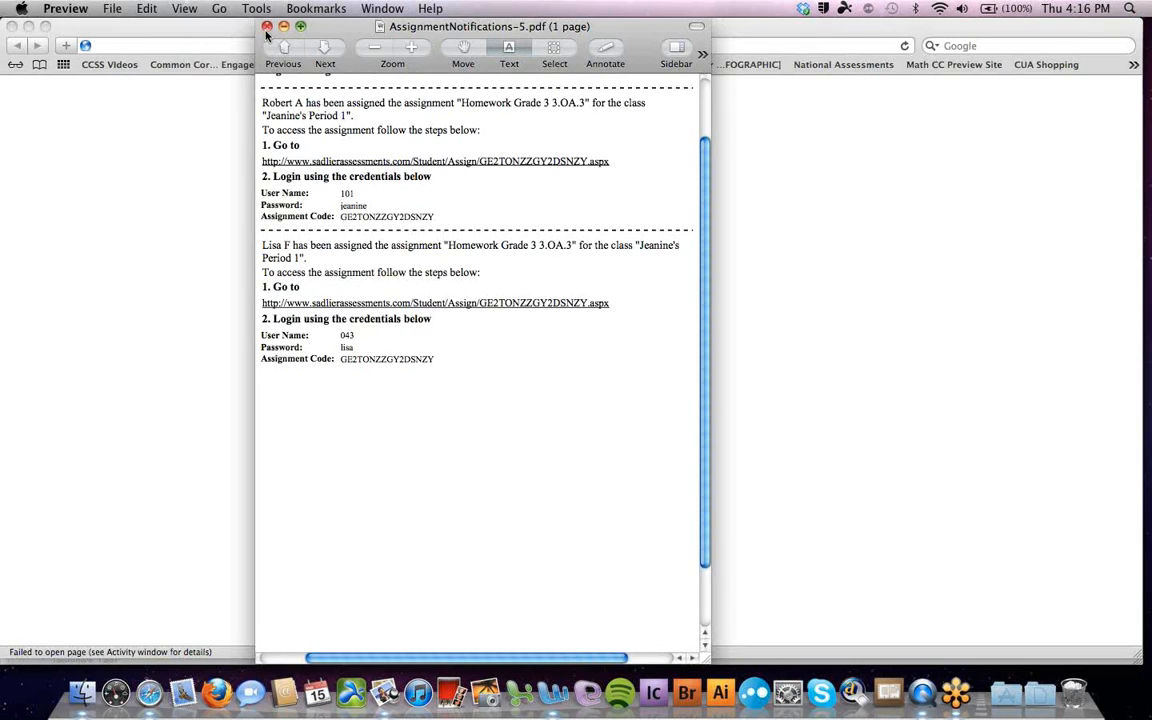
{"action": "left_click", "coordinate": [266, 25]}
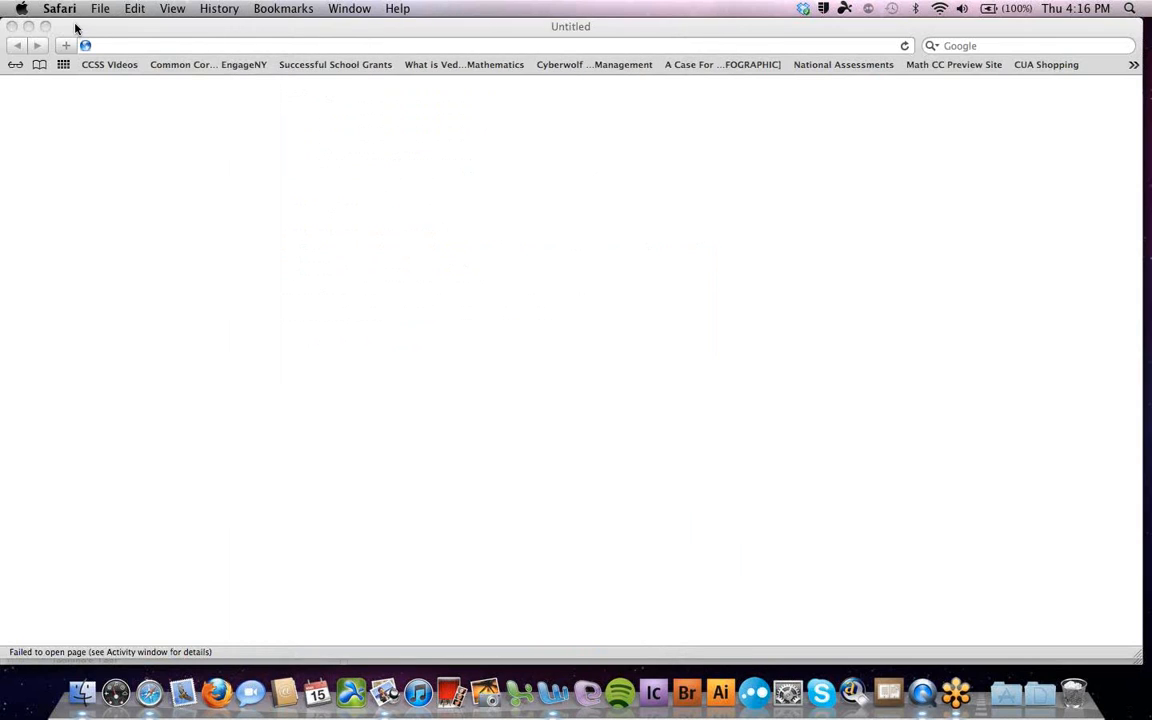
{"action": "left_click_drag", "start_coordinate": [70, 24], "coordinate": [100, 145]}
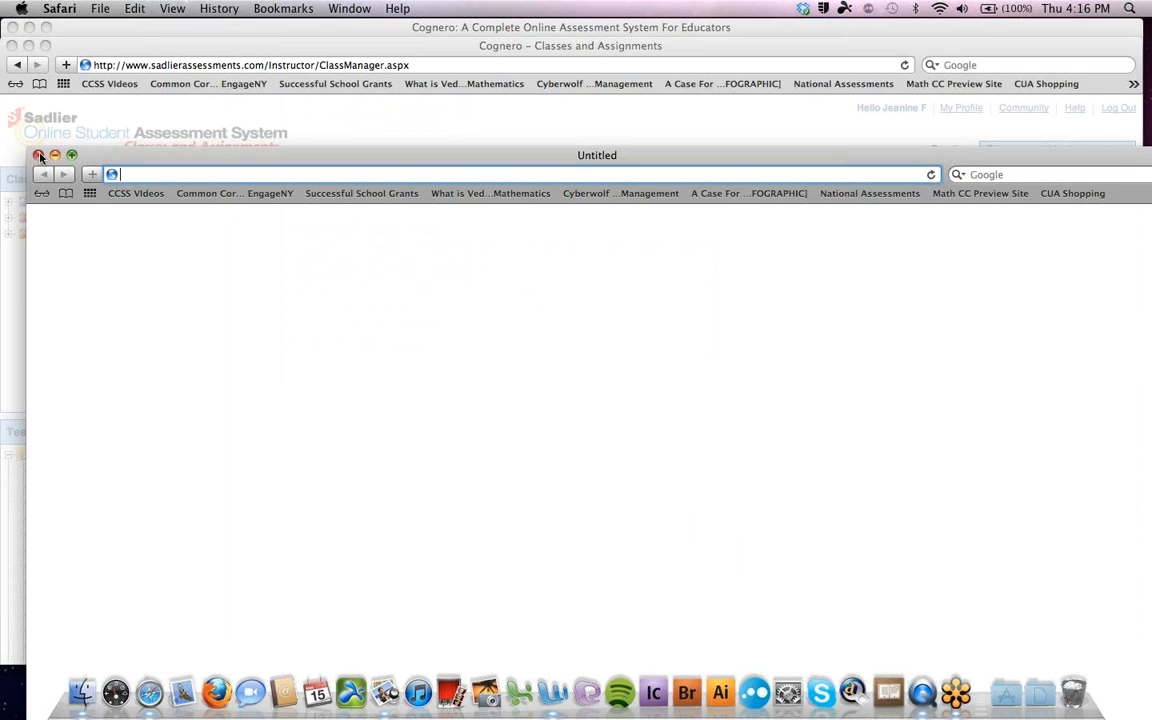
Finish the Homework Grade 3 3.OA.3 assignment and scroll through Period 1's Assignments list
{"action": "left_click", "coordinate": [32, 131]}
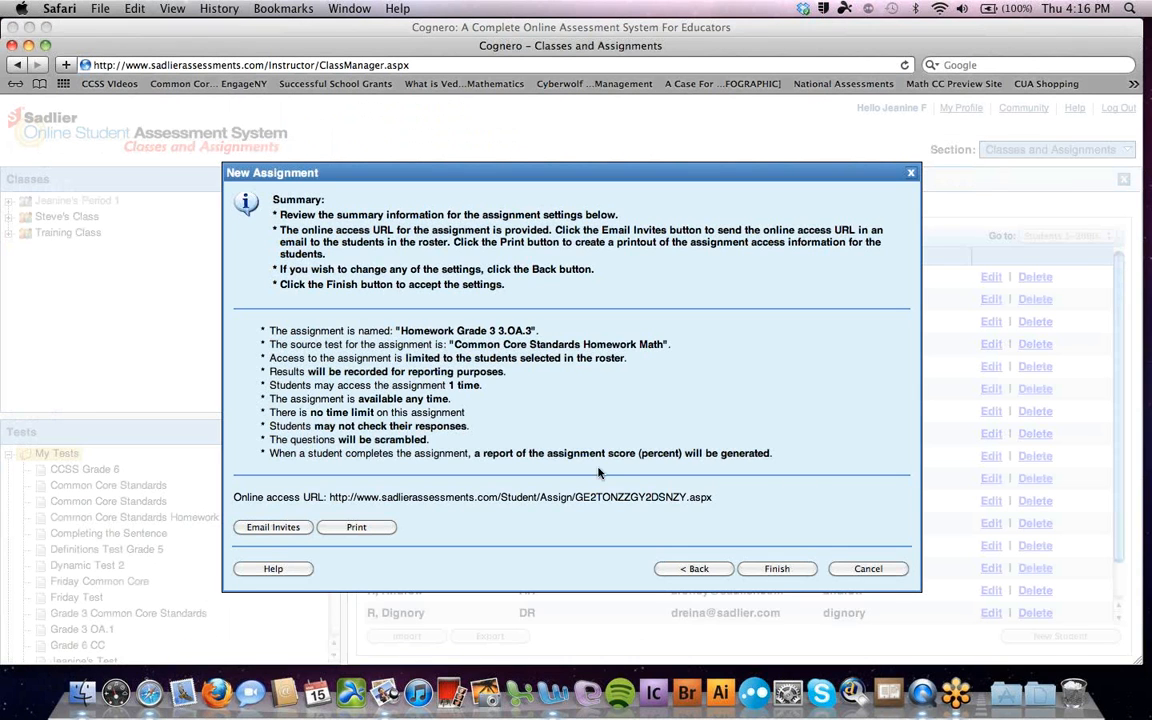
{"action": "left_click", "coordinate": [775, 570]}
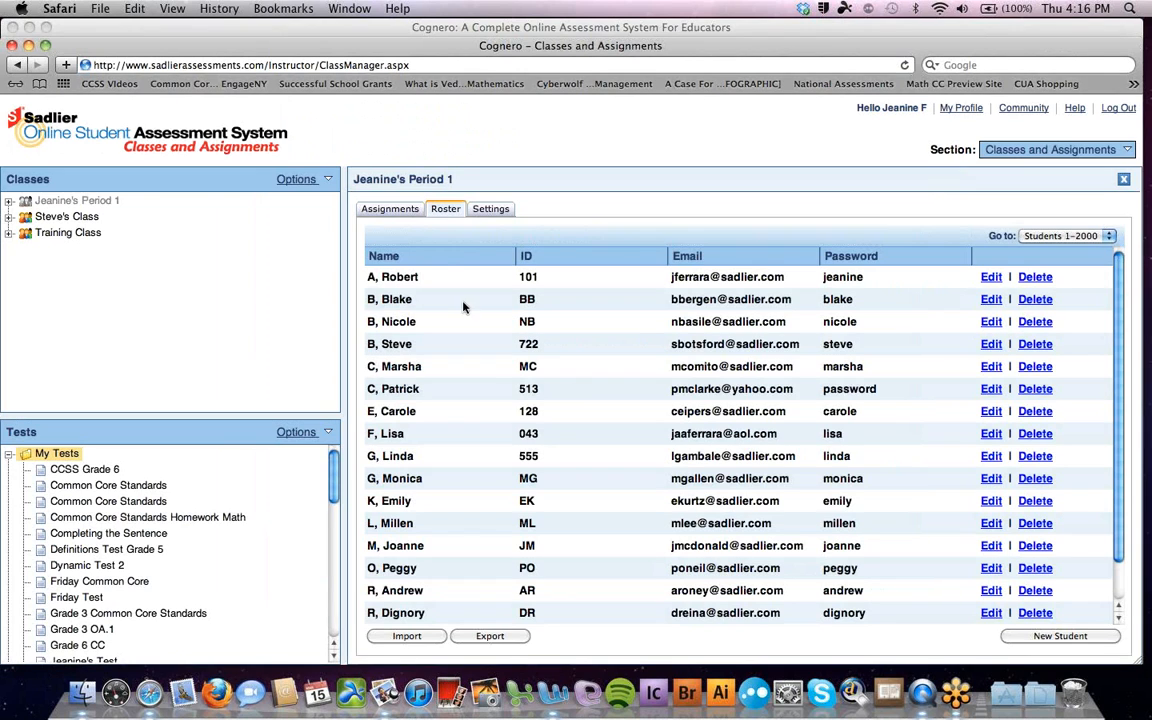
{"action": "left_click", "coordinate": [408, 211]}
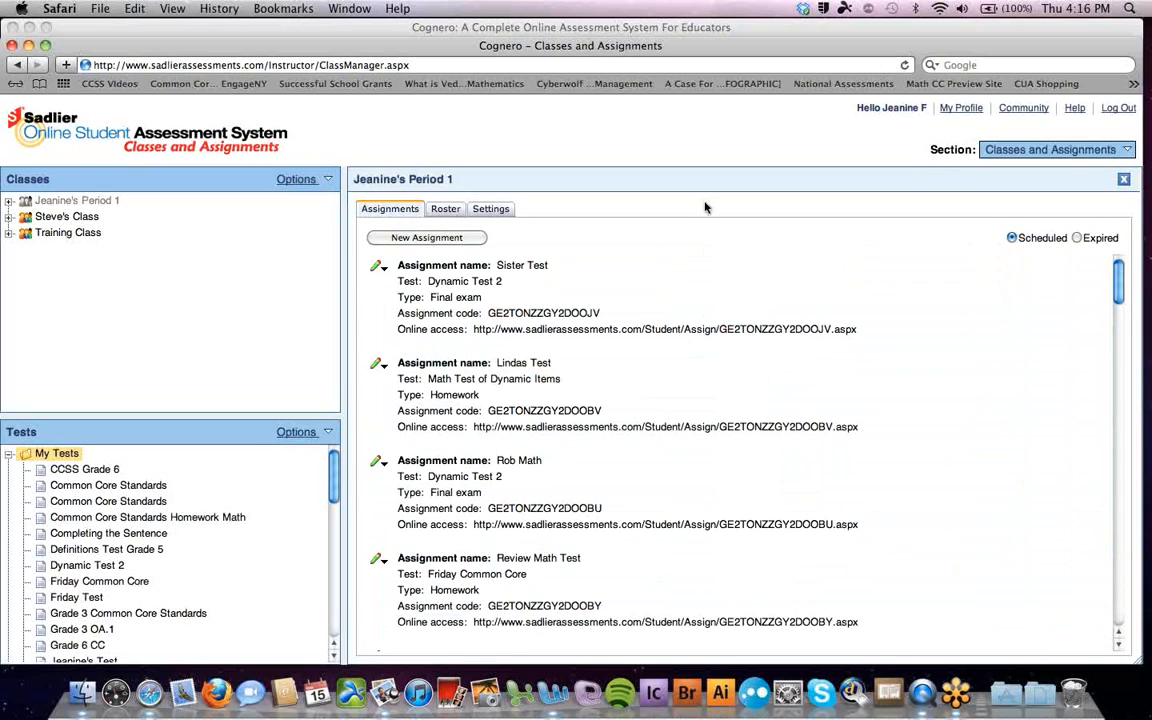
{"action": "left_click_drag", "start_coordinate": [1117, 280], "coordinate": [1122, 534]}
{"action": "left_click_drag", "start_coordinate": [1121, 547], "coordinate": [1111, 441]}
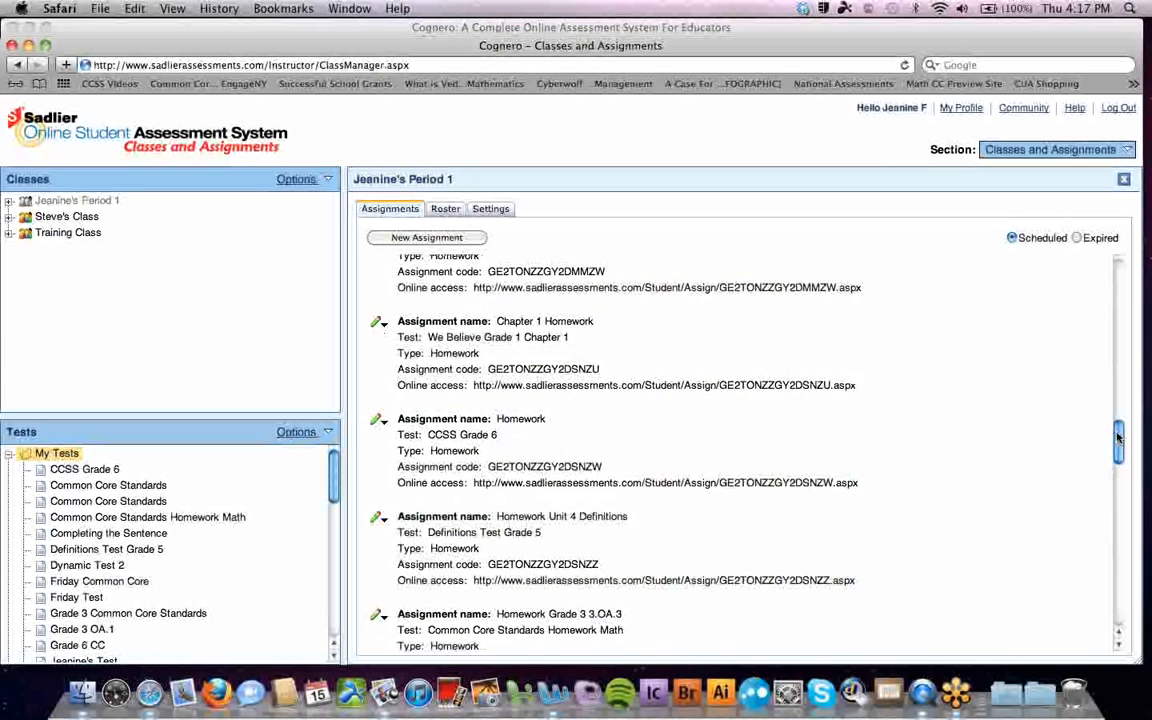
{"action": "scroll", "coordinate": [1004, 366], "scroll_direction": "up", "scroll_amount": 10}
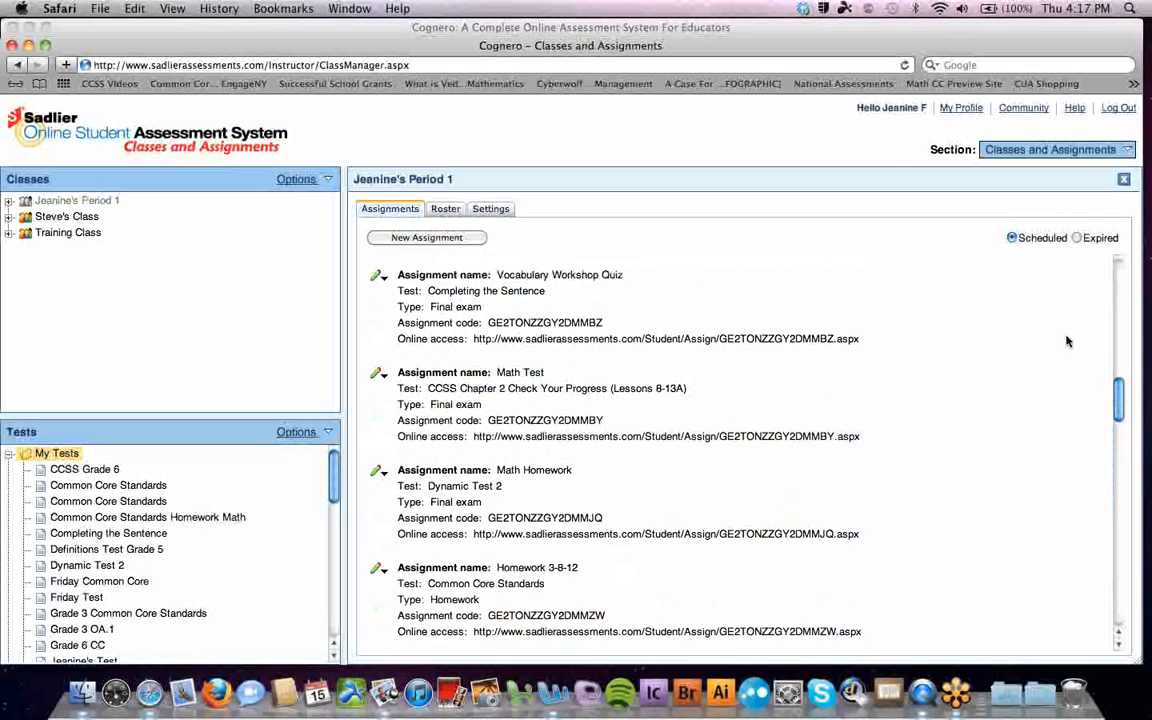
In AOL Mail, check for new mail and follow the Sadlier notification's assignment link
{"action": "left_click", "coordinate": [29, 45]}
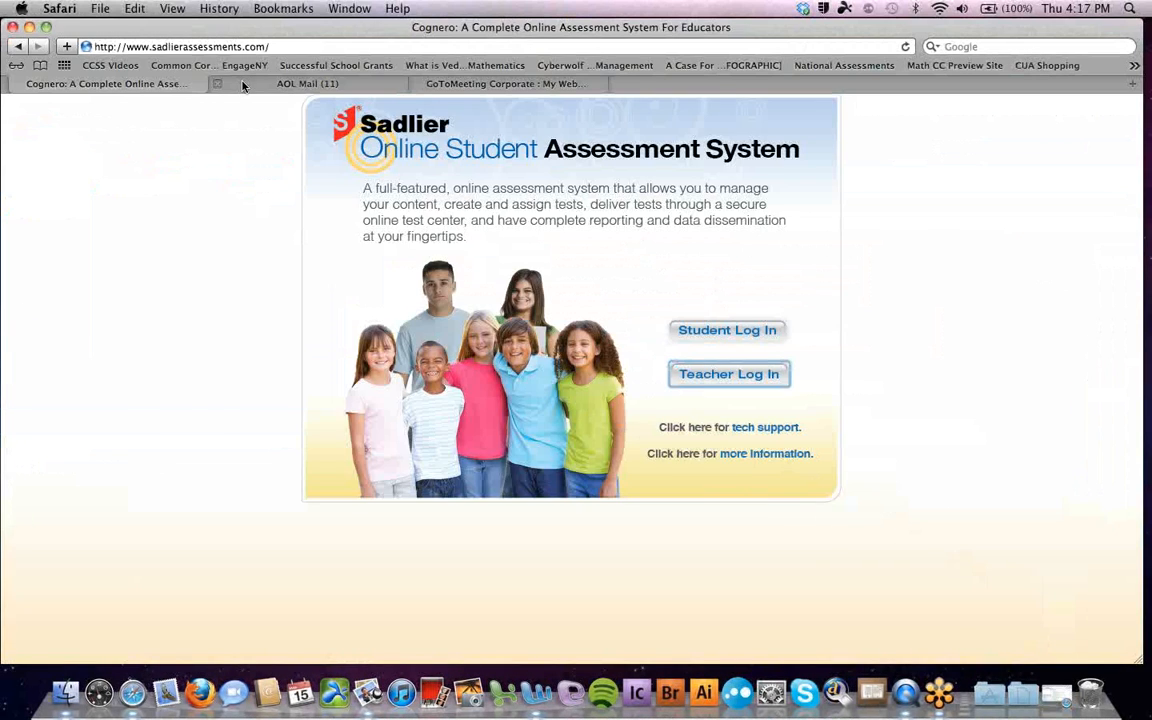
{"action": "left_click", "coordinate": [250, 84]}
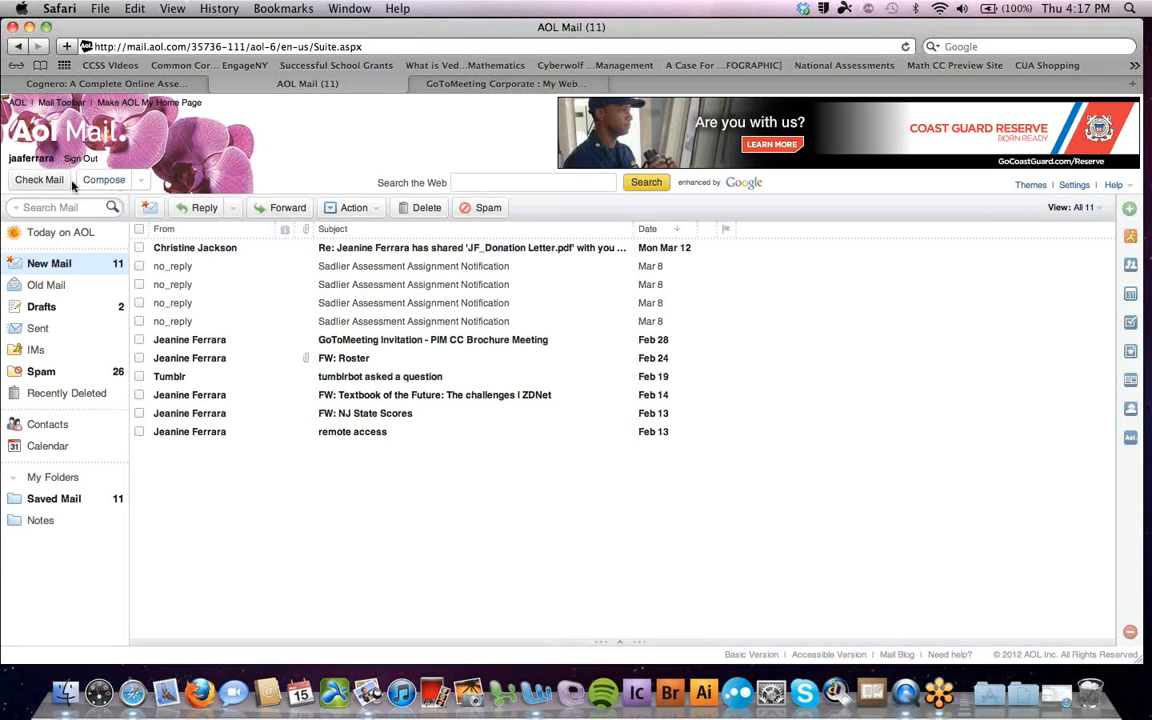
{"action": "left_click", "coordinate": [44, 184]}
{"action": "left_click", "coordinate": [177, 268]}
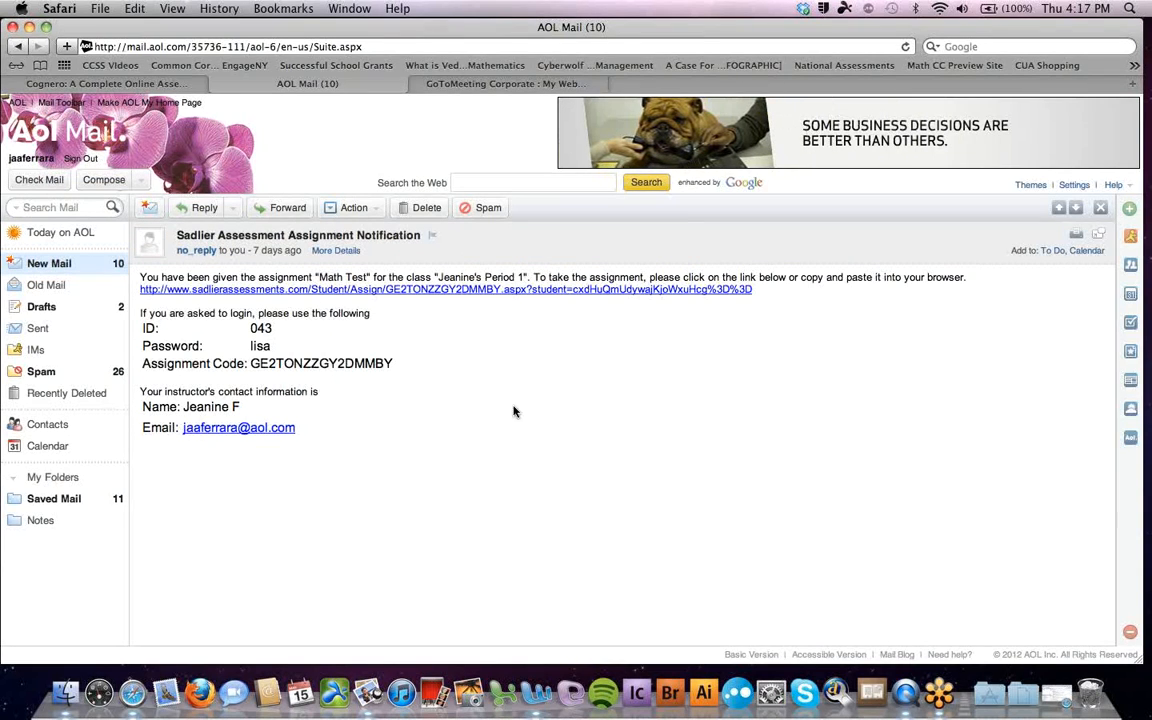
{"action": "left_click", "coordinate": [459, 291]}
{"action": "left_click", "coordinate": [472, 265]}
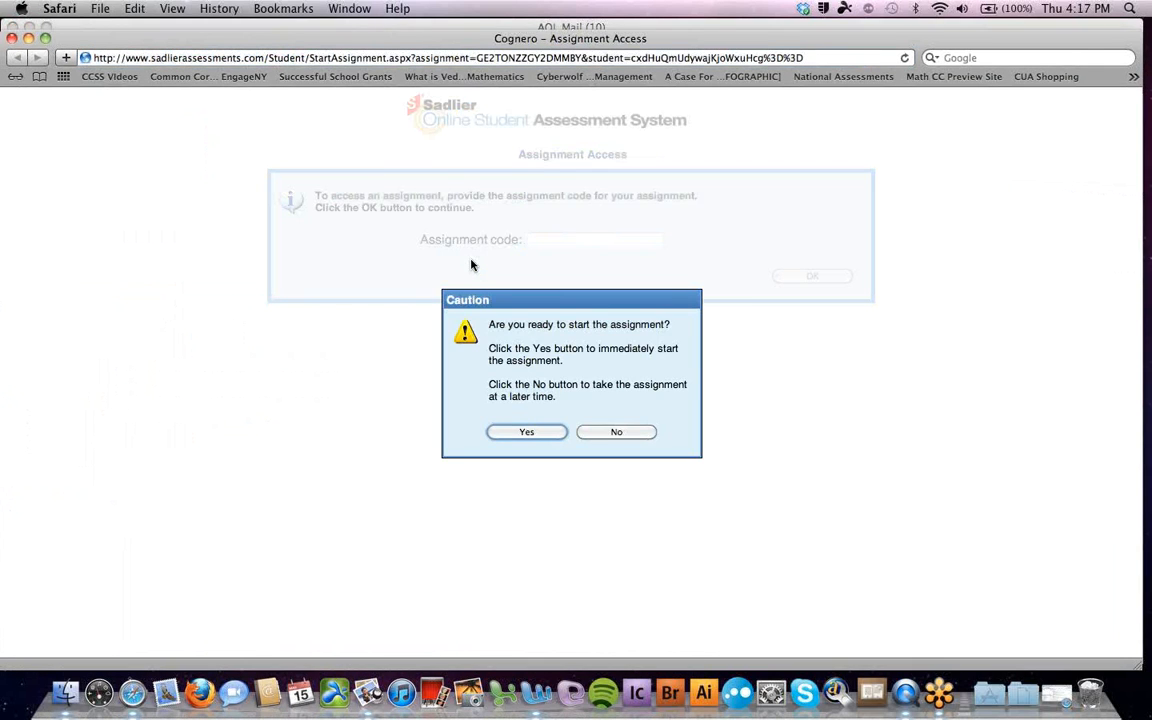
Start the assignment and answer question 1 with c (11) and question 3 with a (6)
{"action": "left_click", "coordinate": [534, 434]}
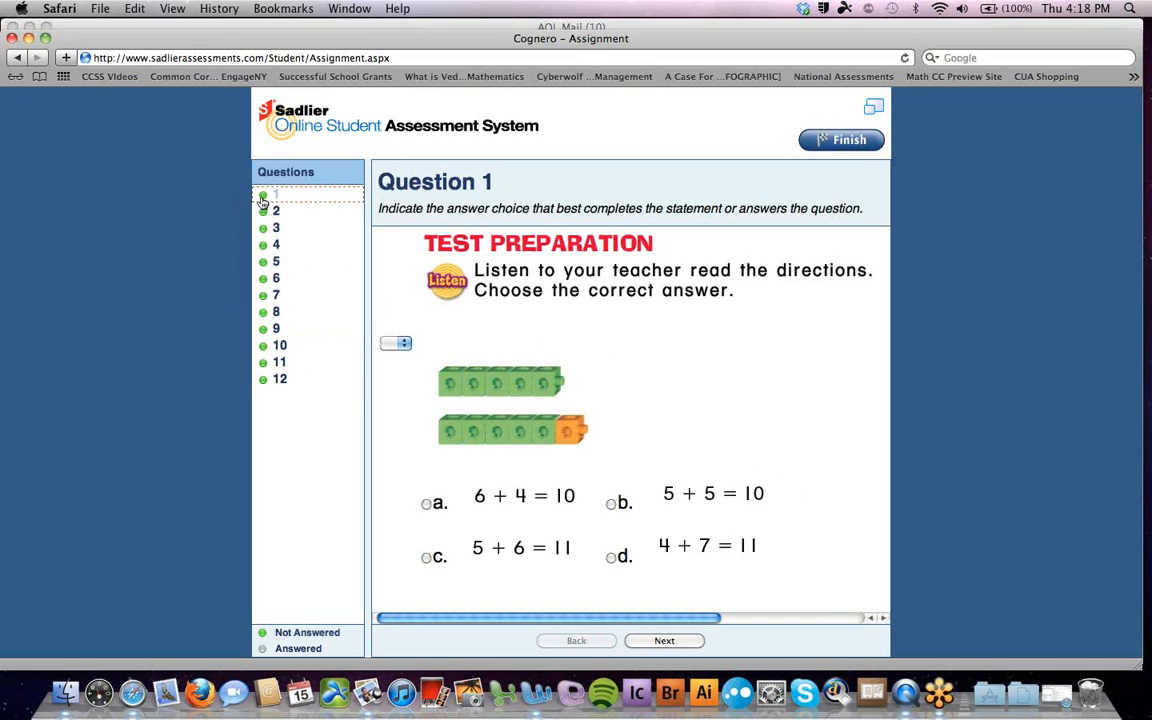
{"action": "left_click", "coordinate": [400, 345]}
{"action": "left_click", "coordinate": [356, 348]}
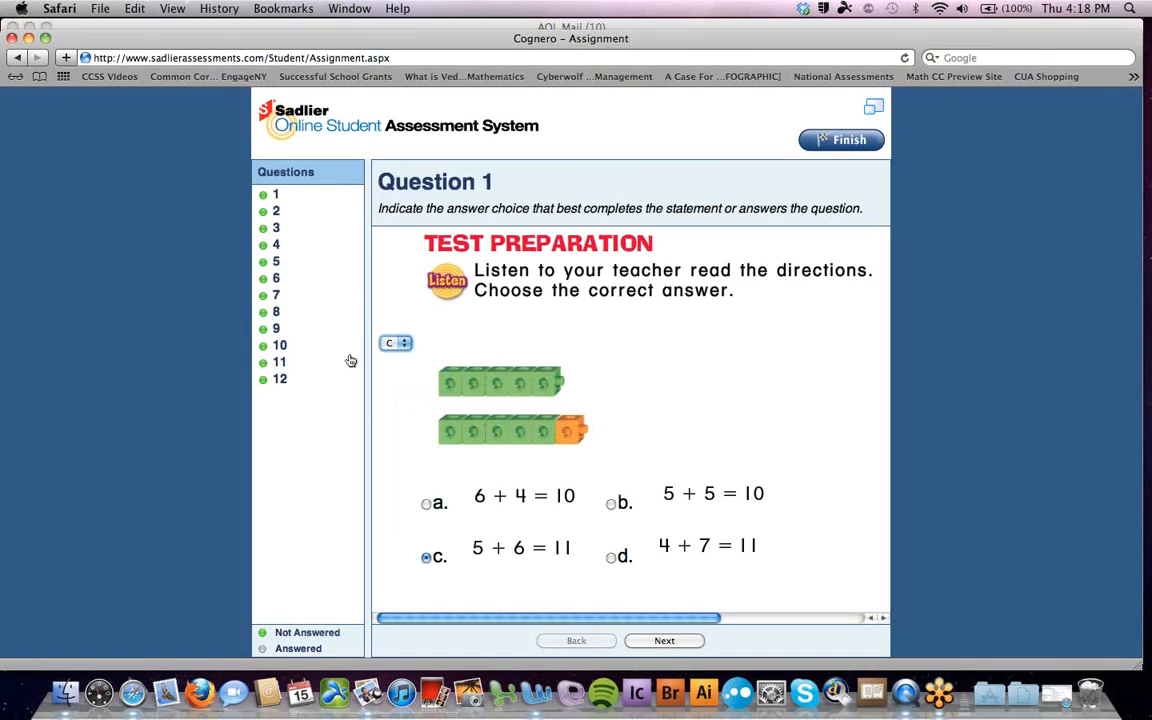
{"action": "left_click", "coordinate": [274, 211]}
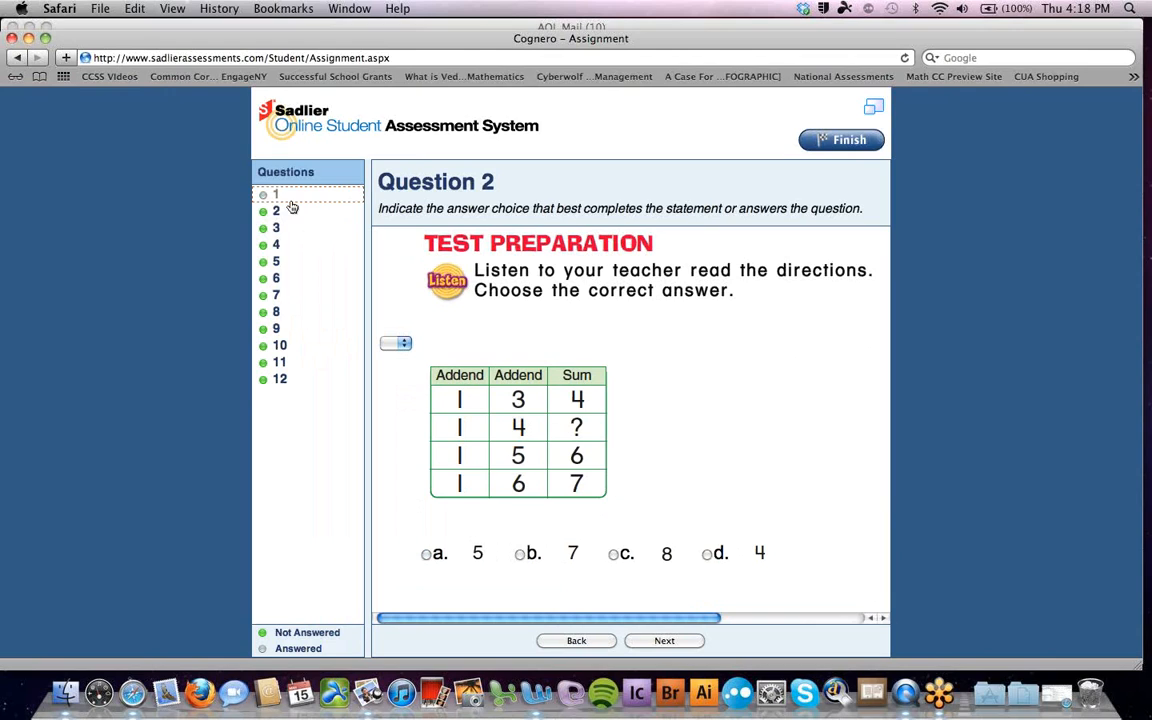
{"action": "left_click", "coordinate": [268, 196]}
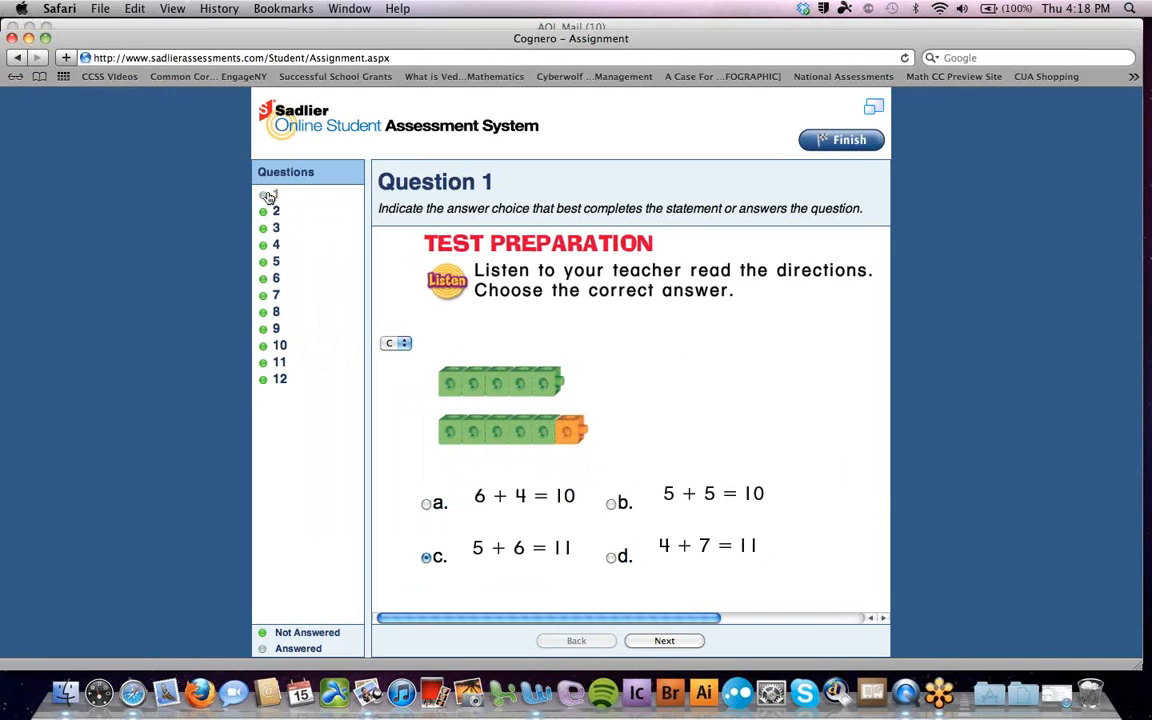
{"action": "left_click", "coordinate": [274, 230]}
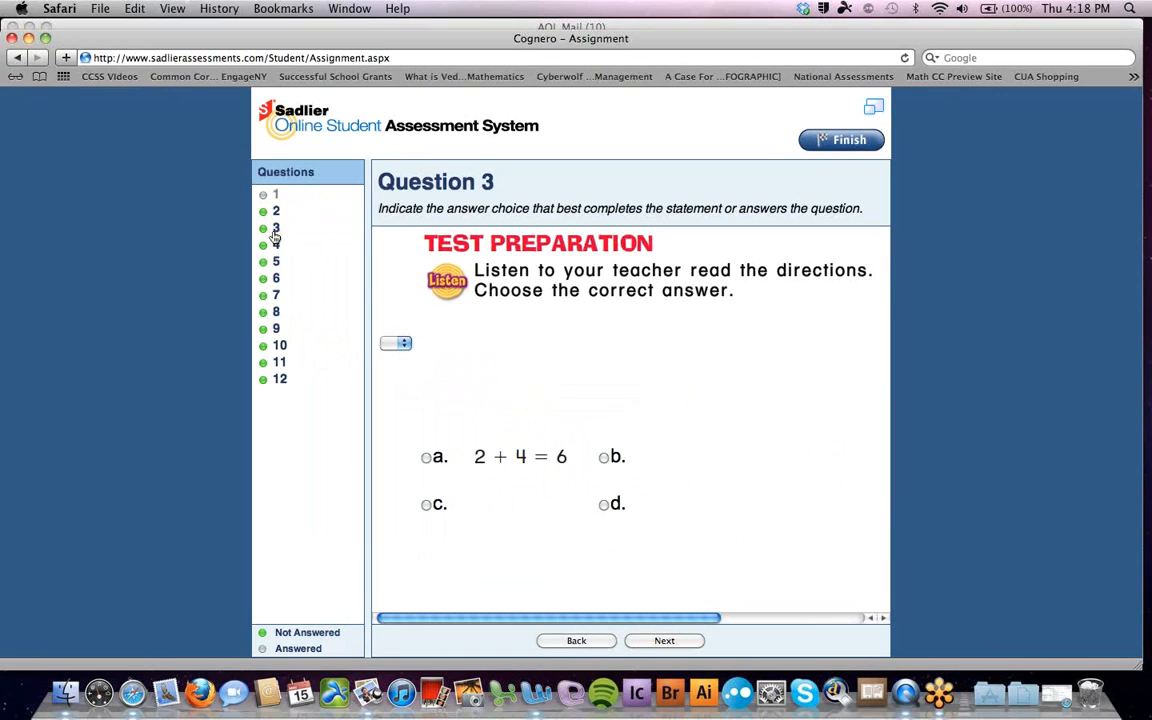
{"action": "left_click", "coordinate": [427, 459]}
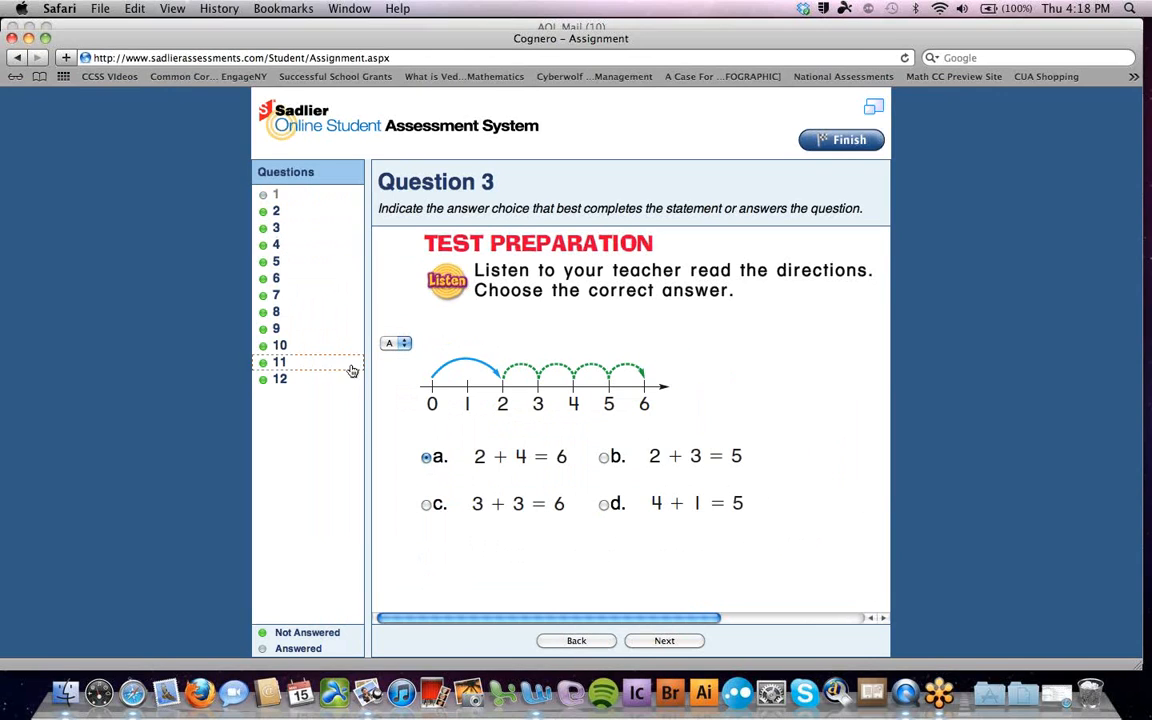
Answer question 8 with c (6), then bring up question 9's answer choices
{"action": "left_click", "coordinate": [278, 314]}
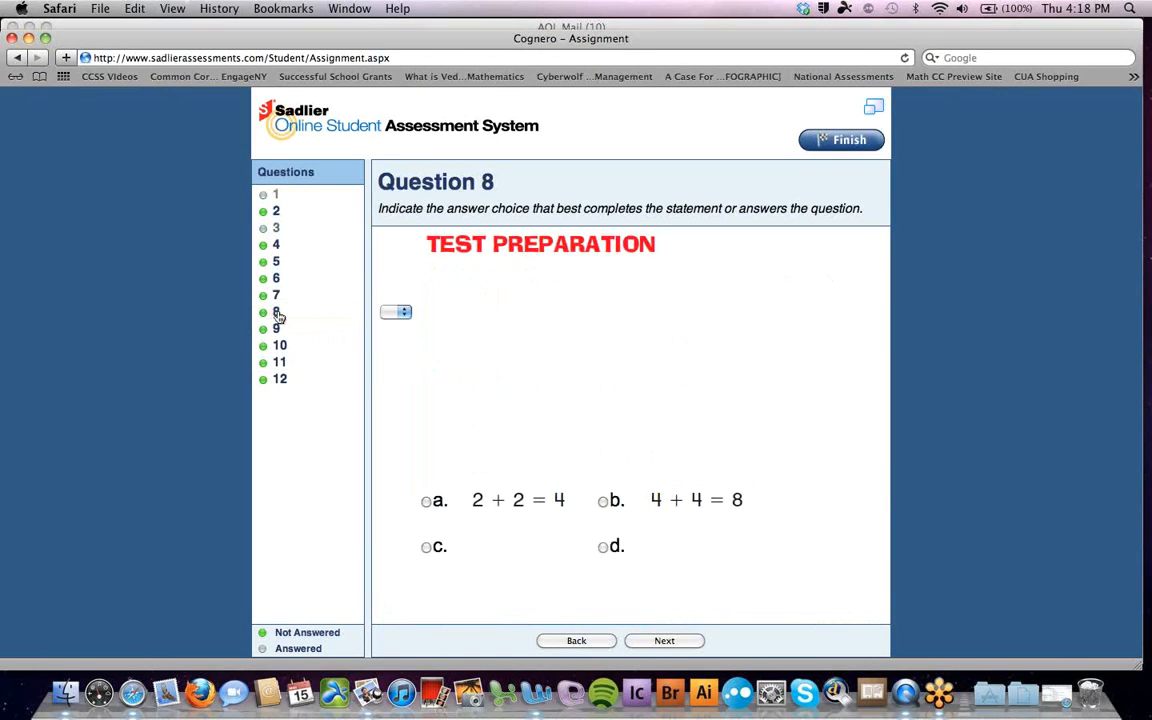
{"action": "left_click", "coordinate": [404, 322]}
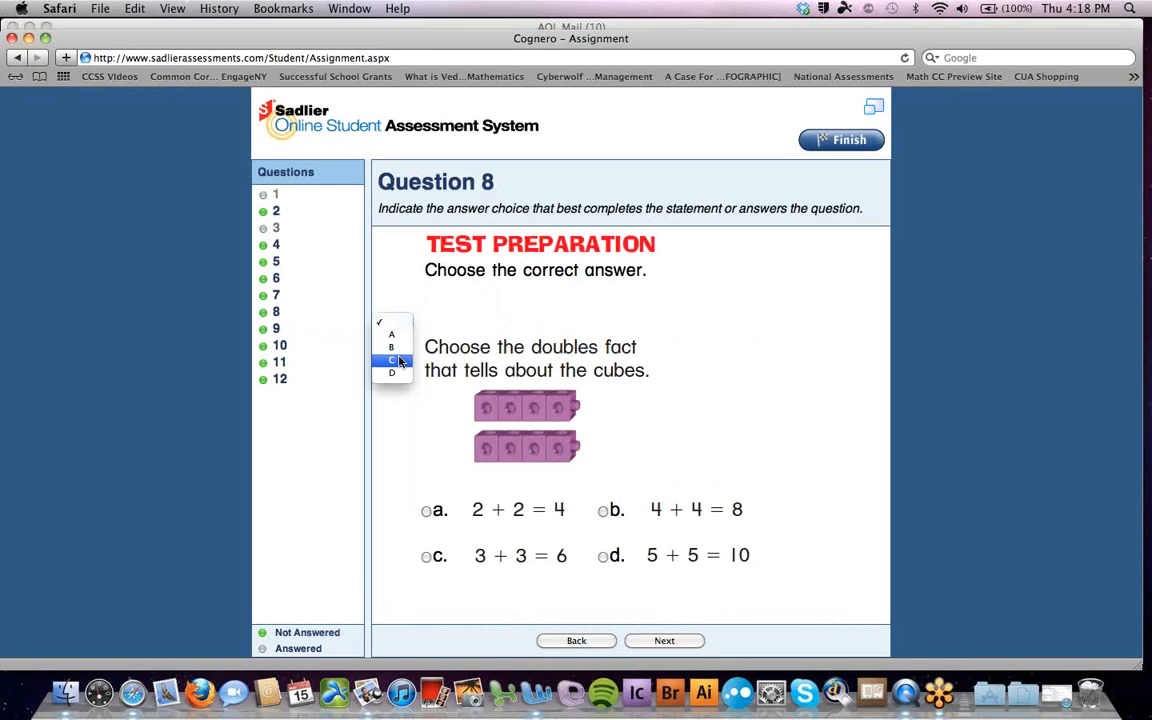
{"action": "left_click", "coordinate": [398, 360]}
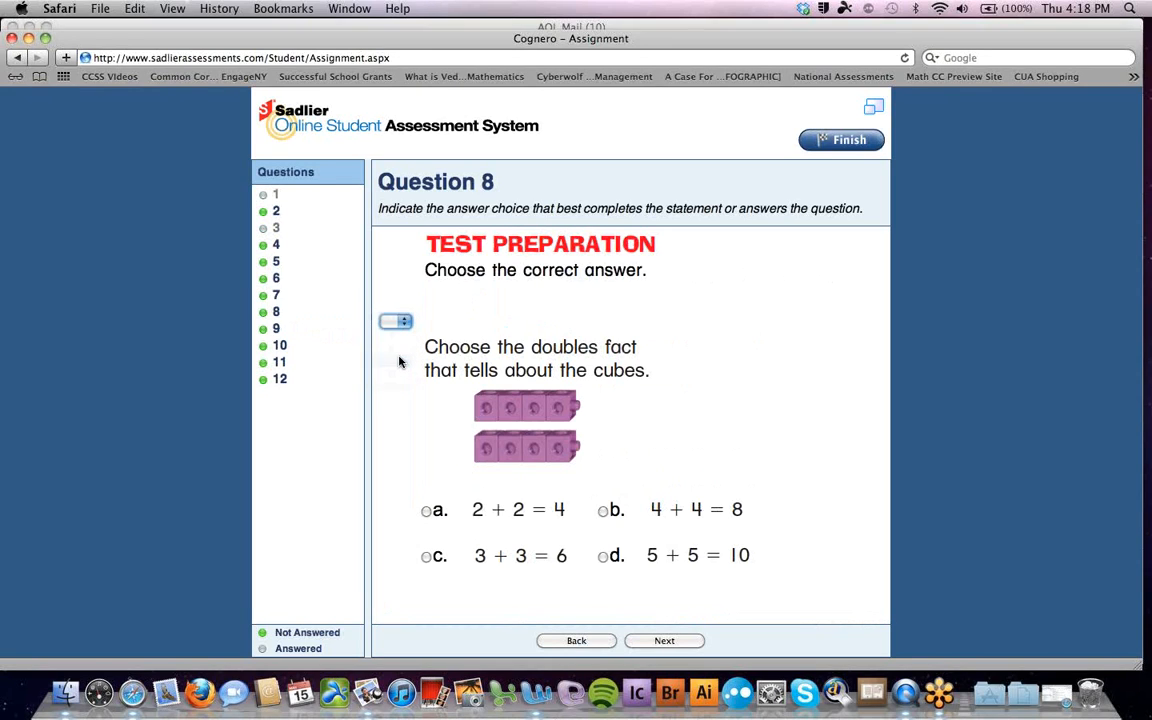
{"action": "left_click", "coordinate": [277, 329]}
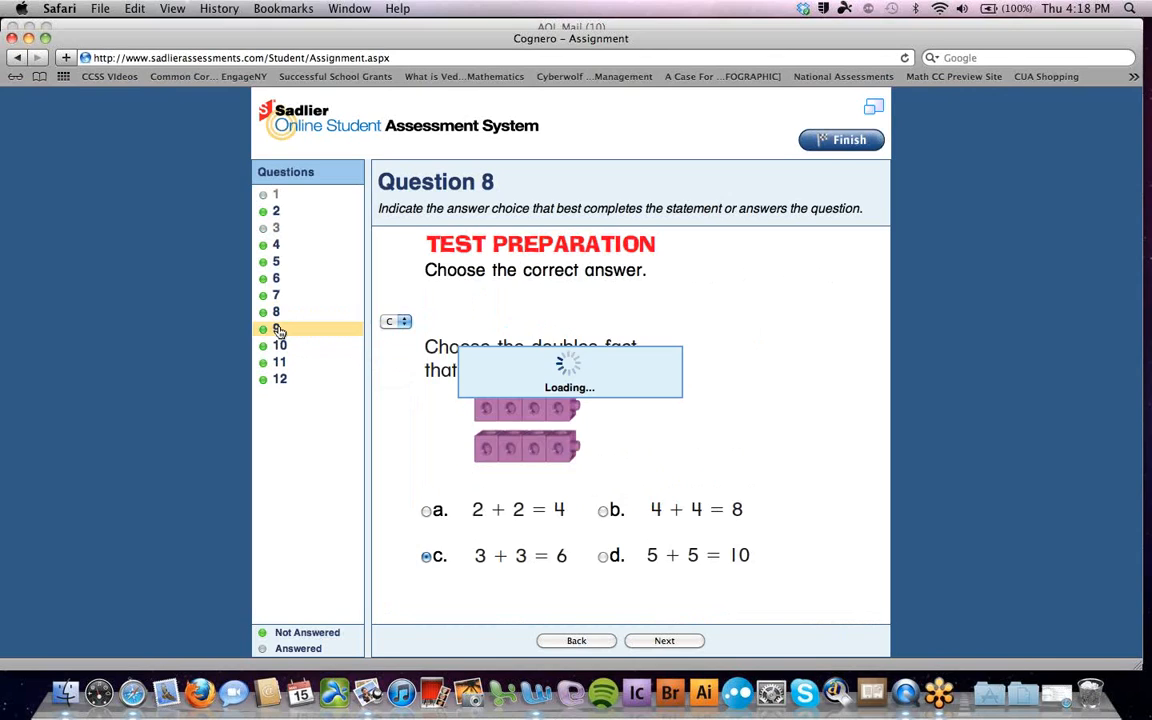
{"action": "left_click", "coordinate": [401, 324]}
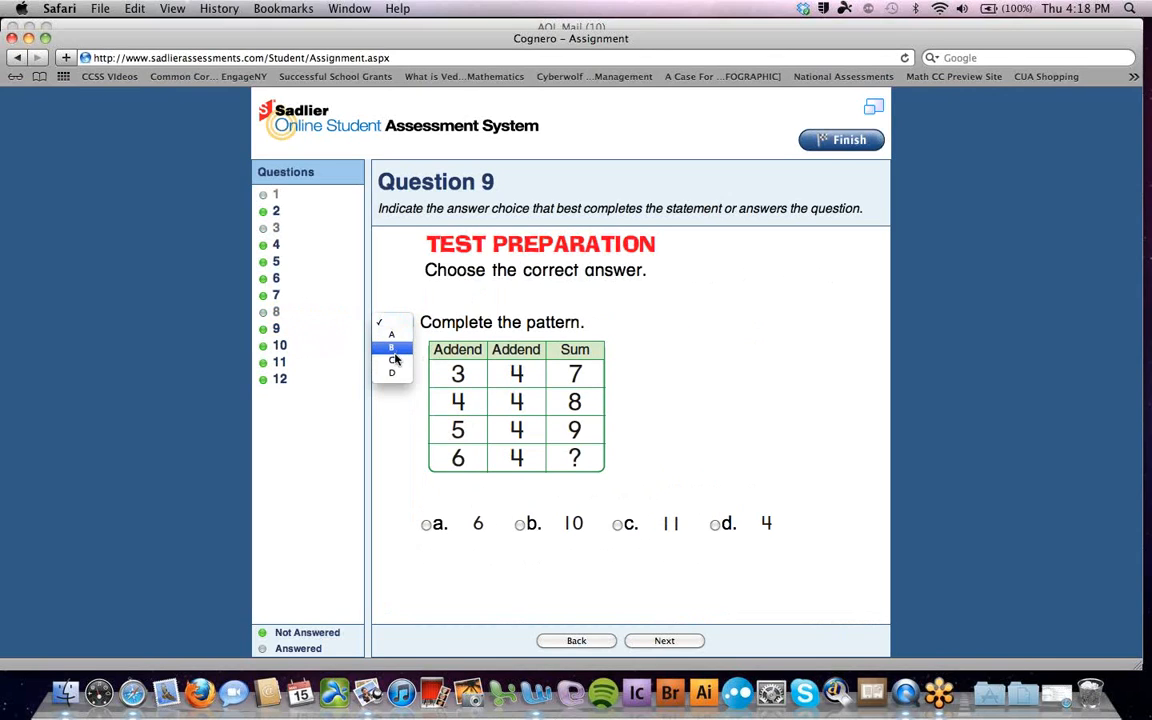
{"action": "left_click", "coordinate": [395, 348]}
Answer question 11 with B and finish the assignment, confirming submission for a 25.00% score
{"action": "left_click", "coordinate": [281, 363]}
{"action": "left_click", "coordinate": [400, 321]}
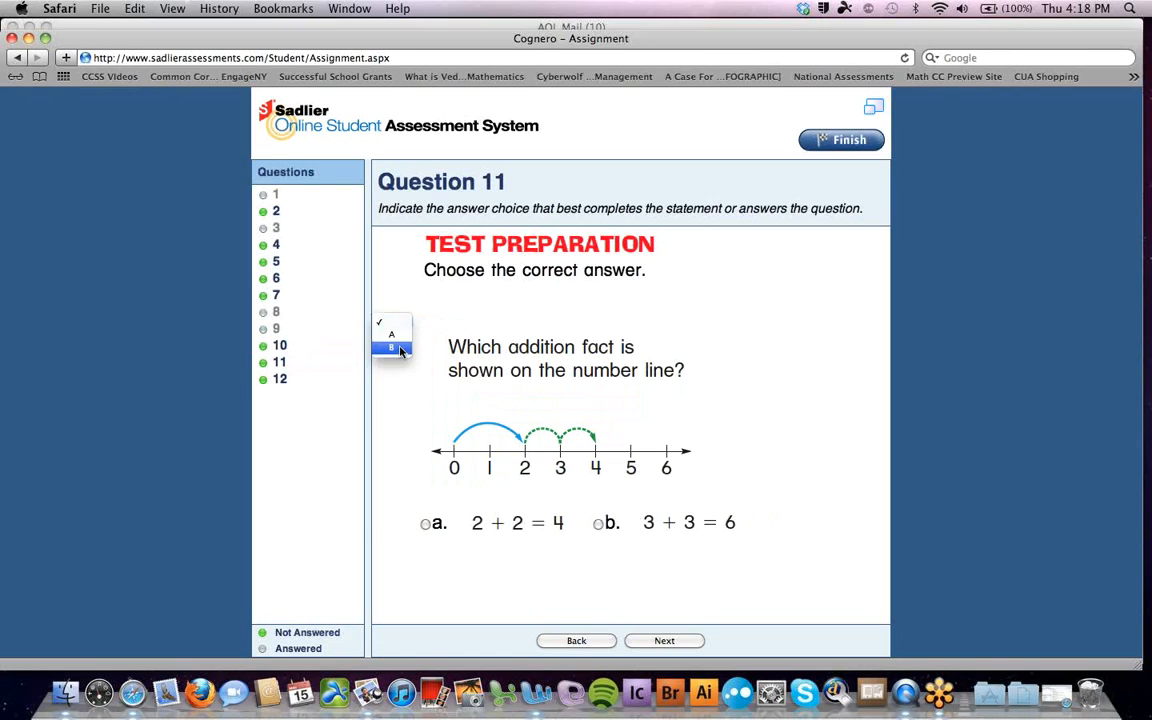
{"action": "left_click", "coordinate": [397, 348]}
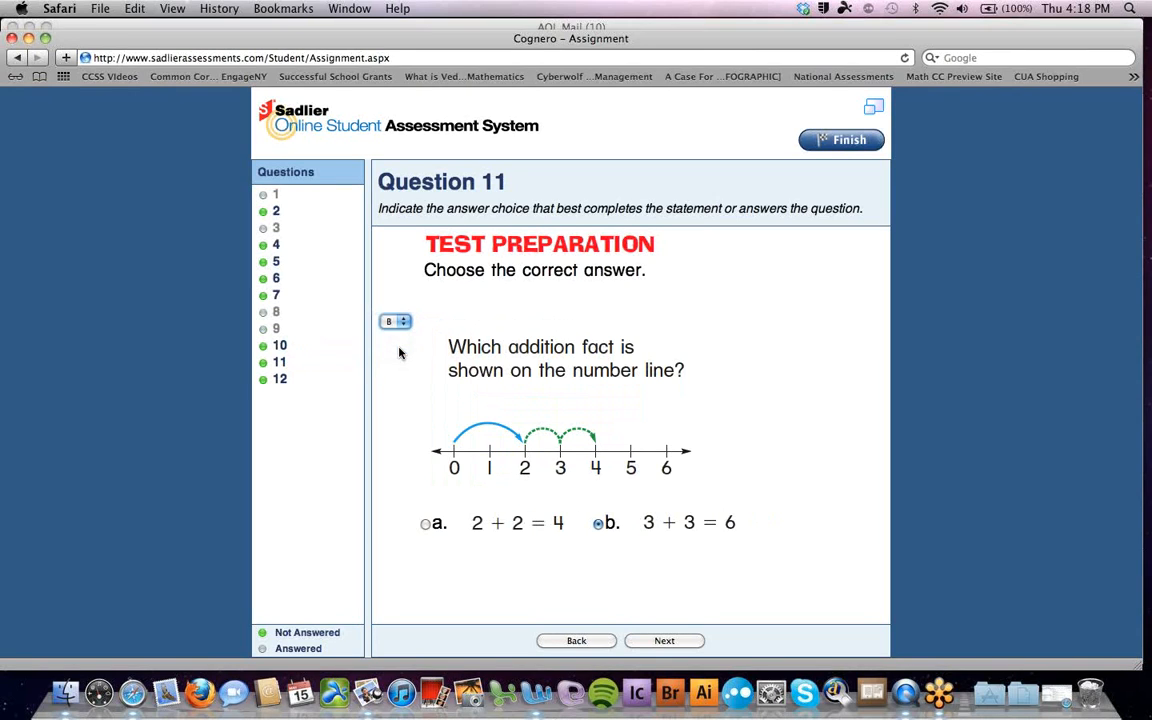
{"action": "left_click", "coordinate": [838, 141]}
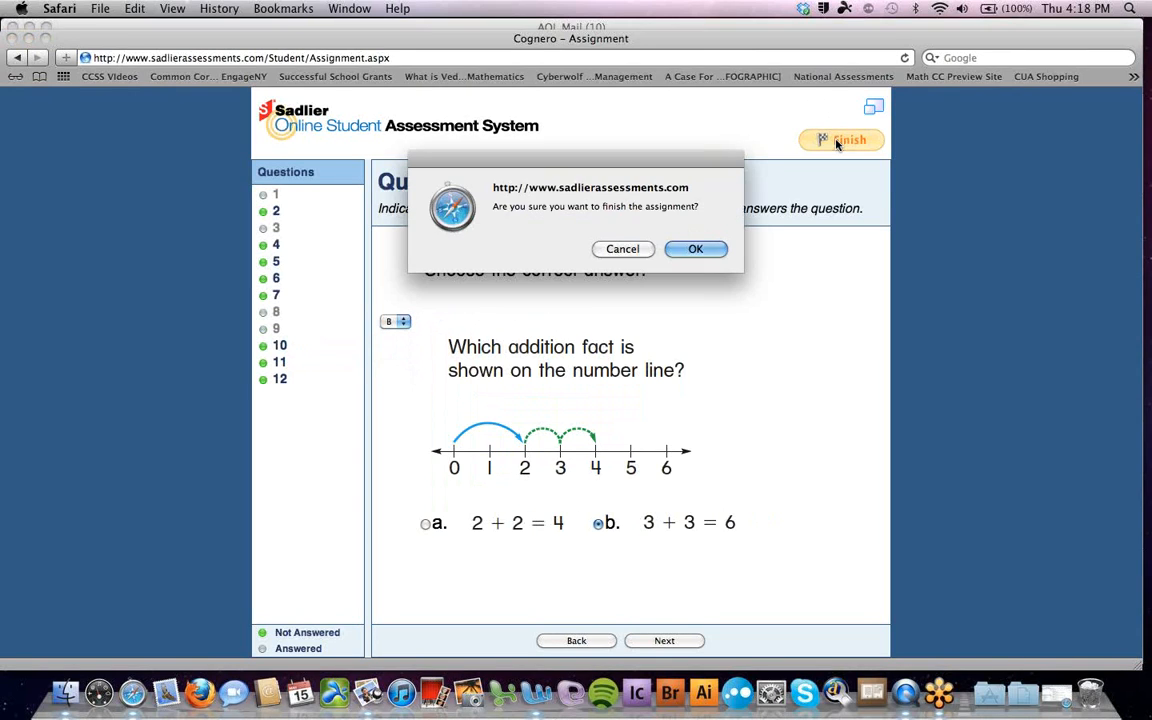
{"action": "left_click", "coordinate": [694, 250]}
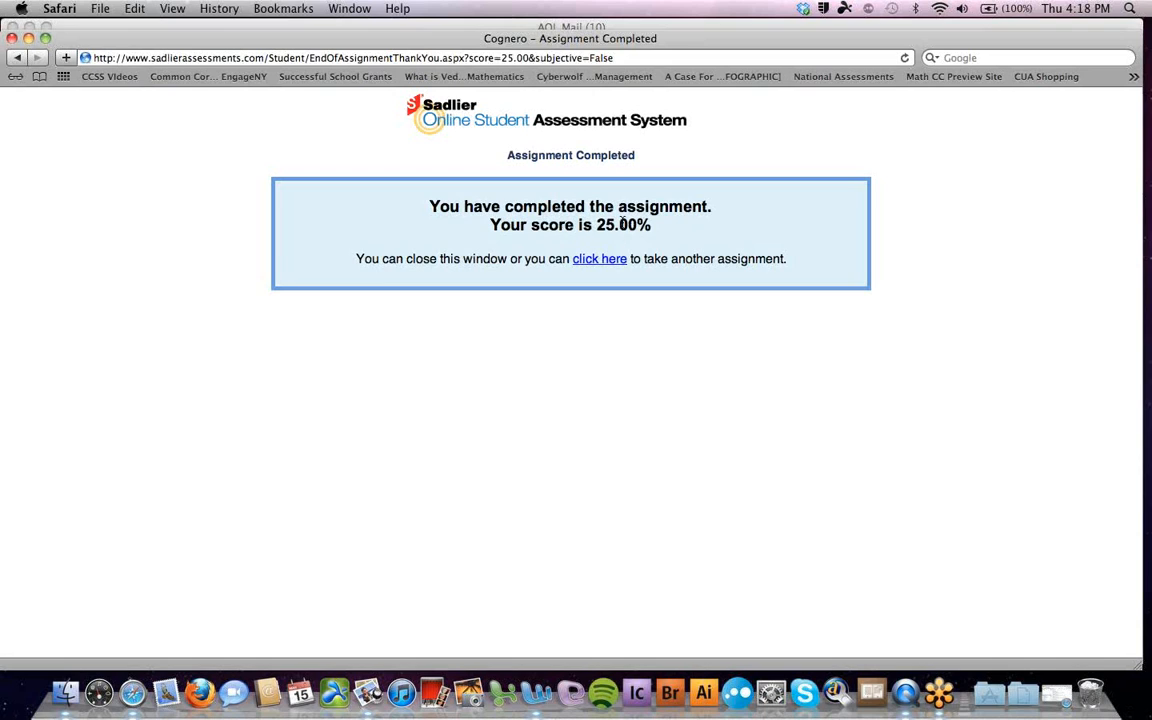
Close the completed assignment, return to the Cognero site and sign in with the teacher's e-mail and password
{"action": "left_click", "coordinate": [12, 38]}
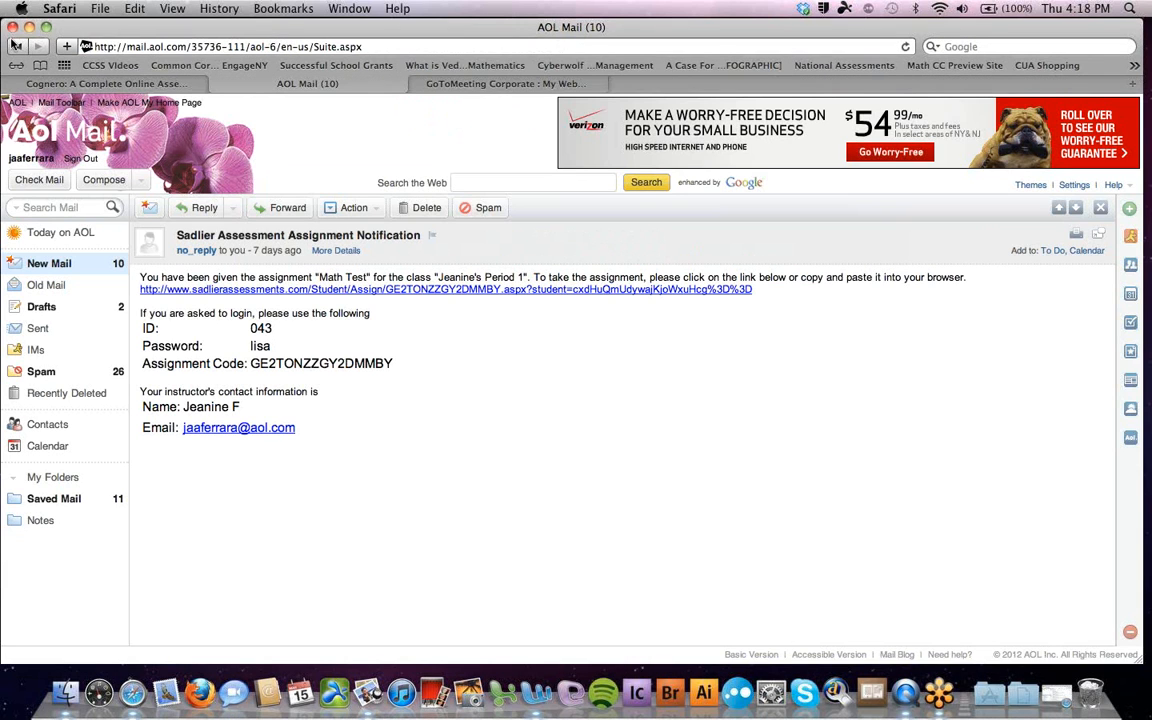
{"action": "left_click", "coordinate": [110, 80]}
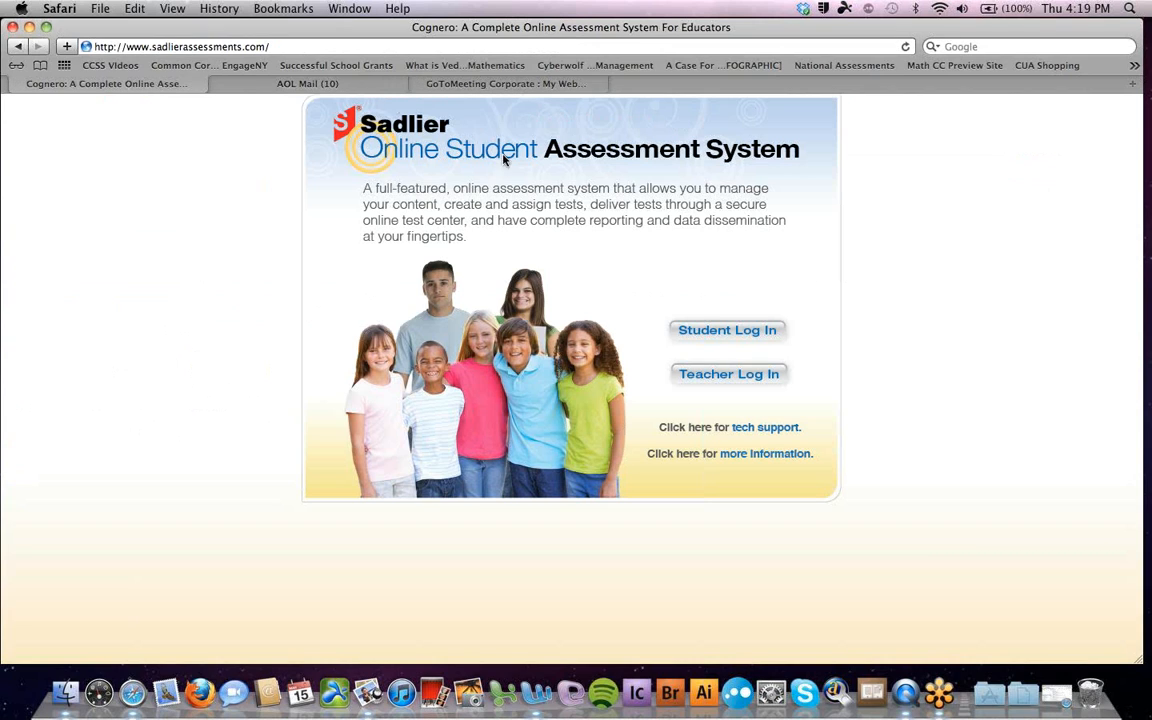
{"action": "left_click", "coordinate": [704, 378]}
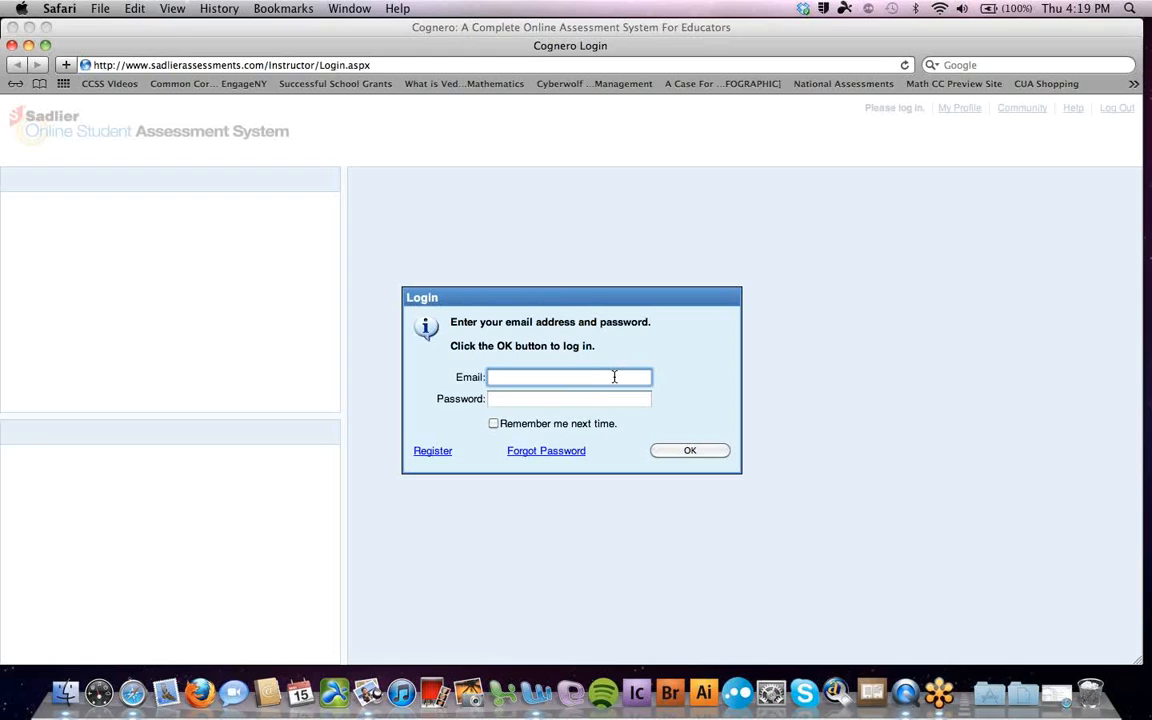
{"action": "key", "text": "Tab"}
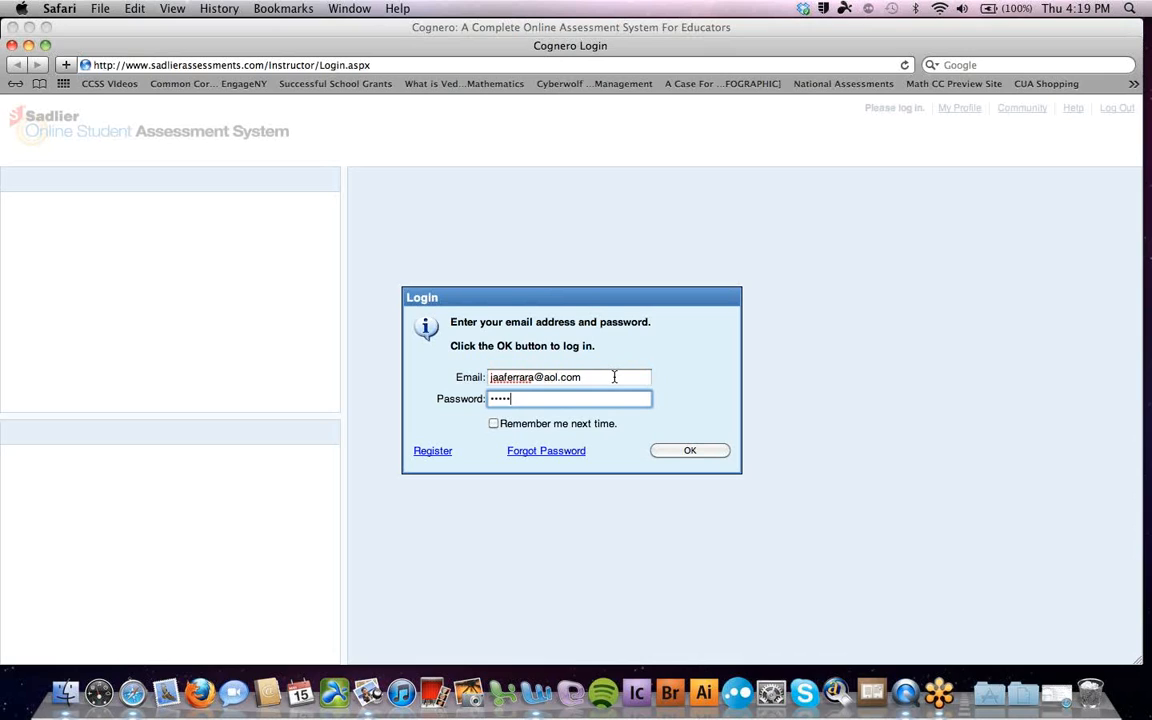
{"action": "key", "text": "Return"}
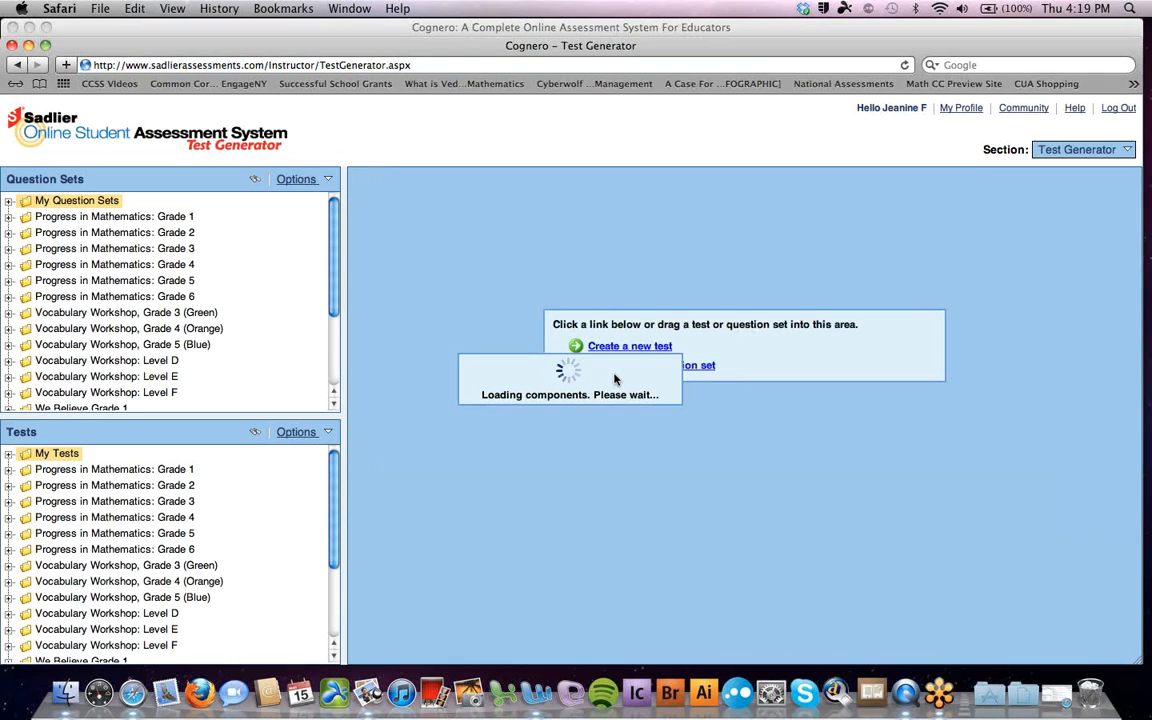
Switch to the Reporting section and load the Period 1 class Grade Book, scrolling across its assignment percentages
{"action": "left_click", "coordinate": [1128, 152]}
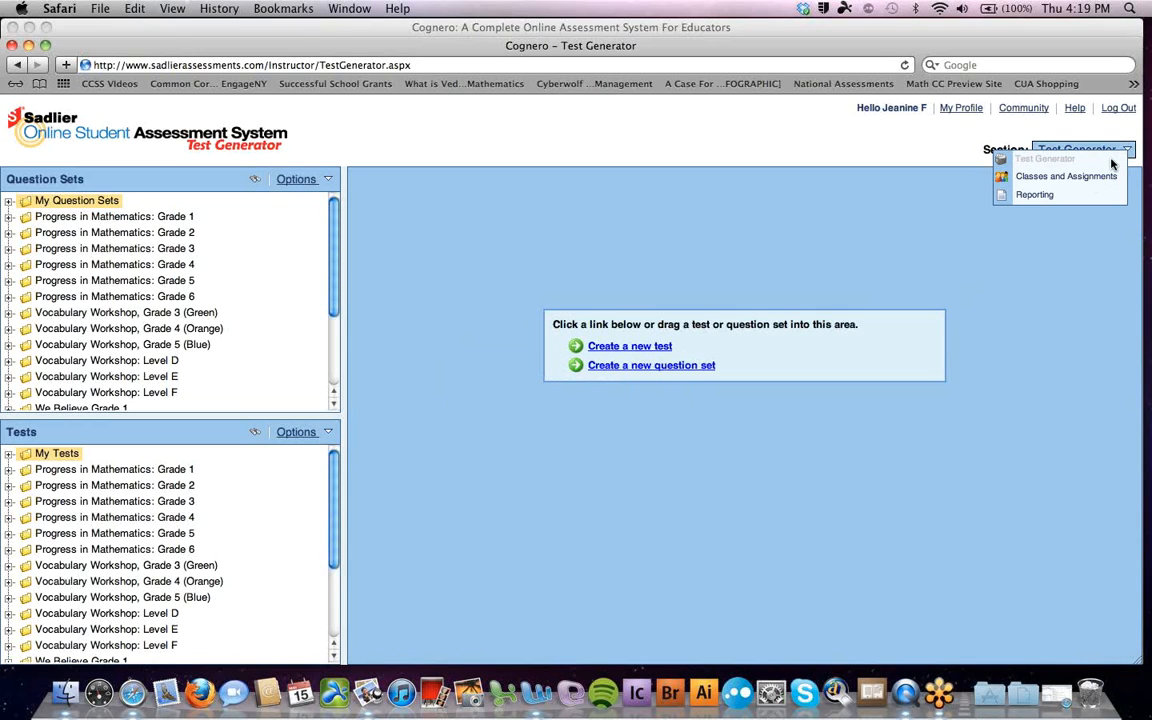
{"action": "left_click", "coordinate": [1077, 196]}
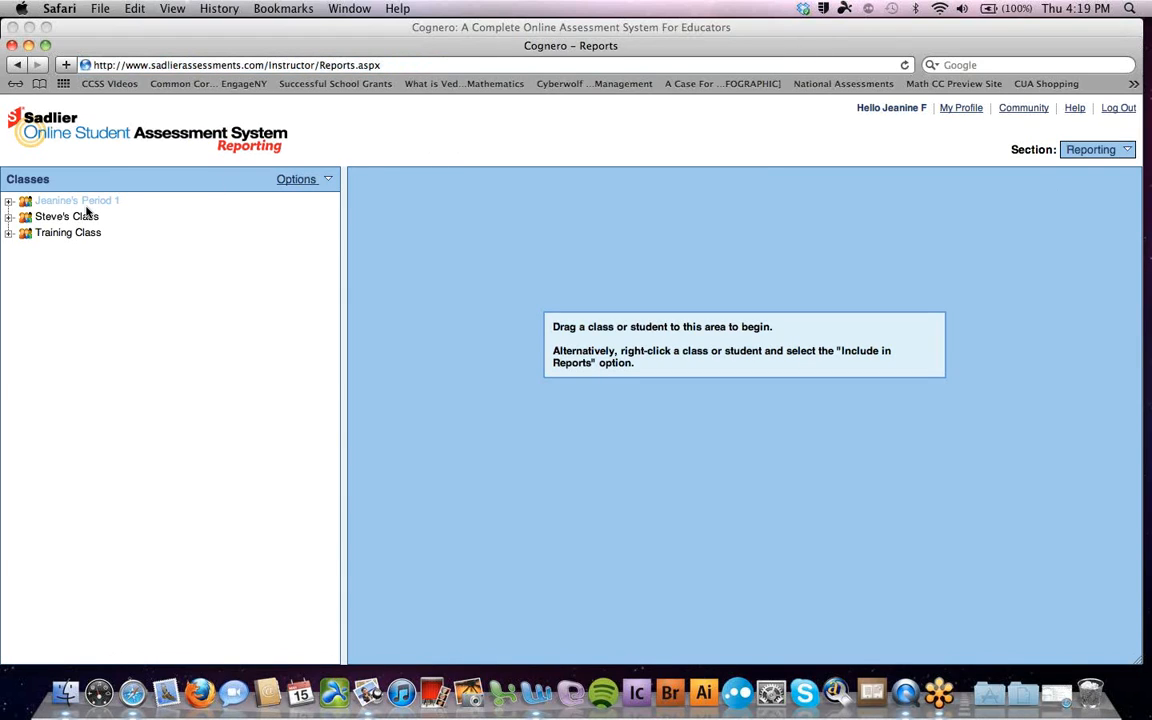
{"action": "left_click_drag", "start_coordinate": [88, 211], "coordinate": [700, 265]}
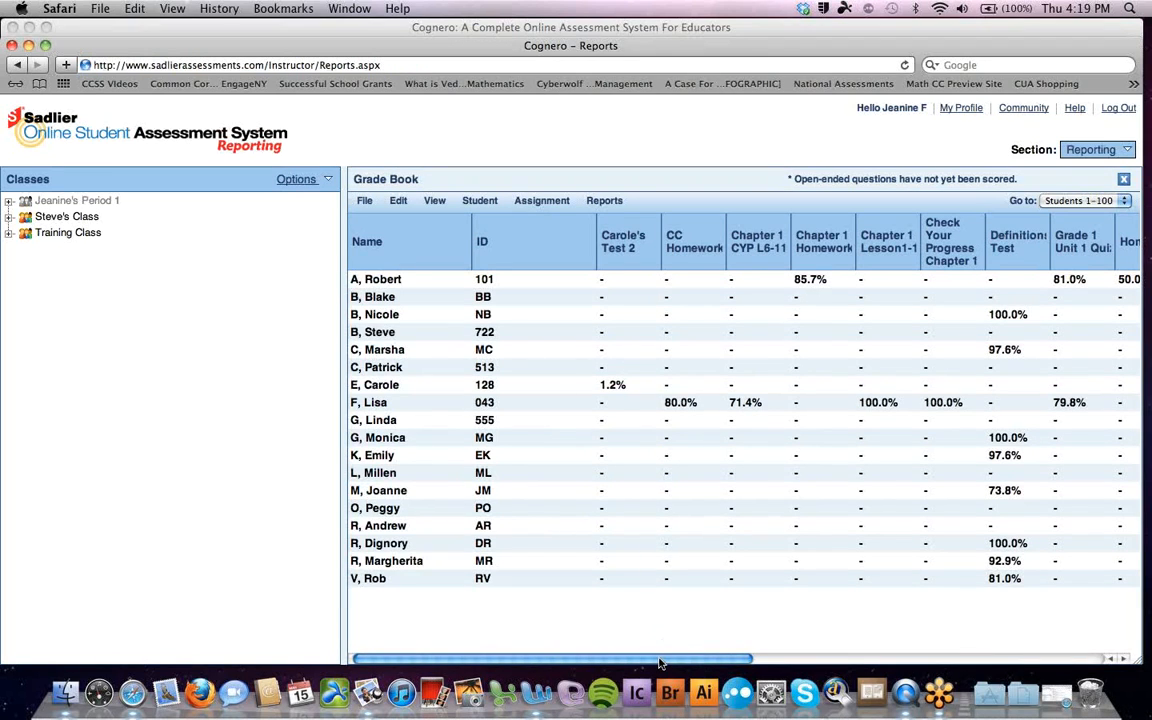
{"action": "left_click_drag", "start_coordinate": [659, 663], "coordinate": [952, 678]}
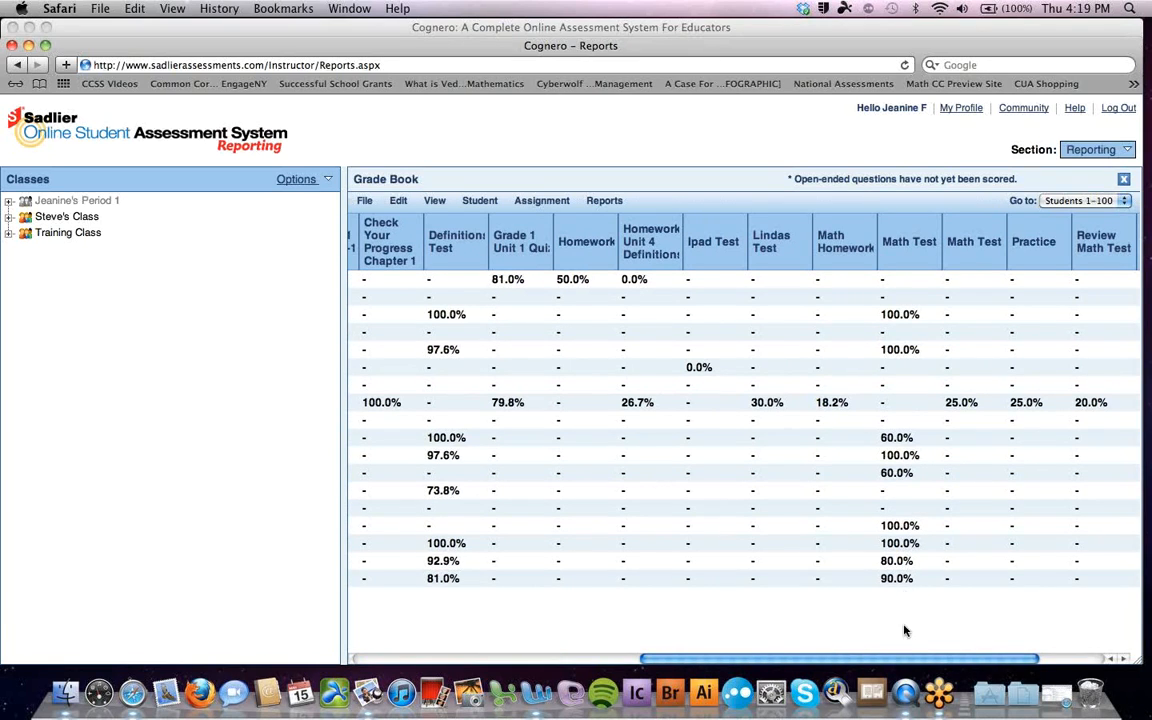
{"action": "left_click_drag", "start_coordinate": [904, 662], "coordinate": [606, 672]}
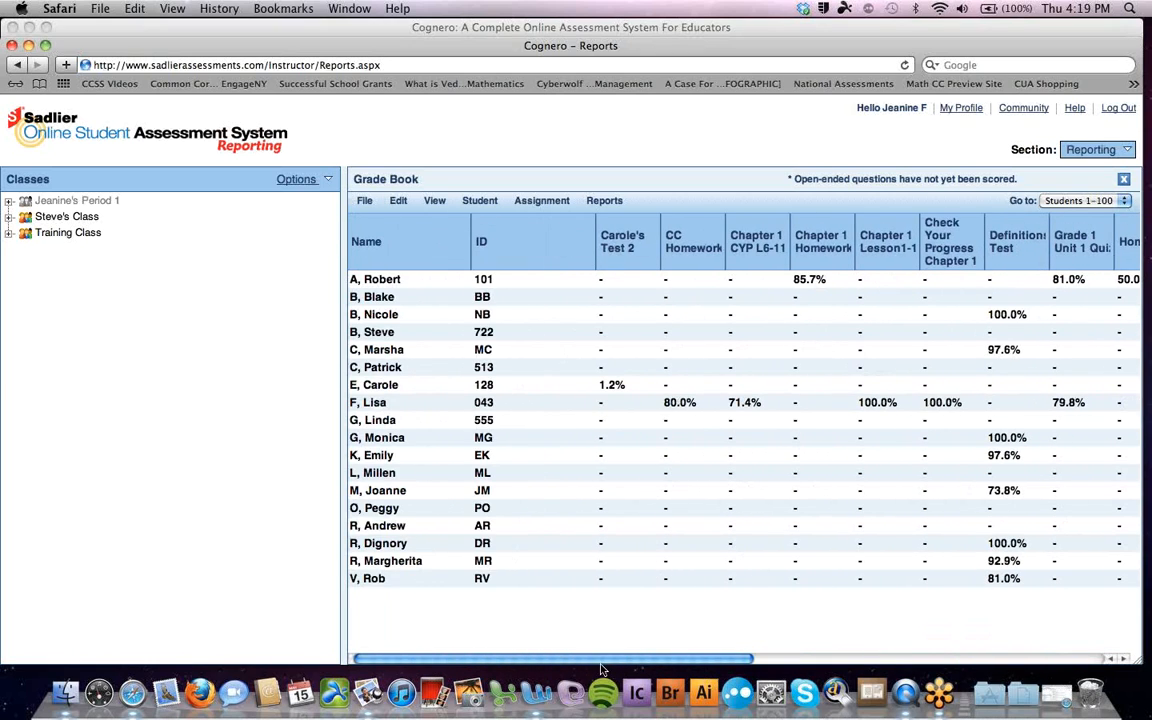
{"action": "left_click", "coordinate": [610, 205]}
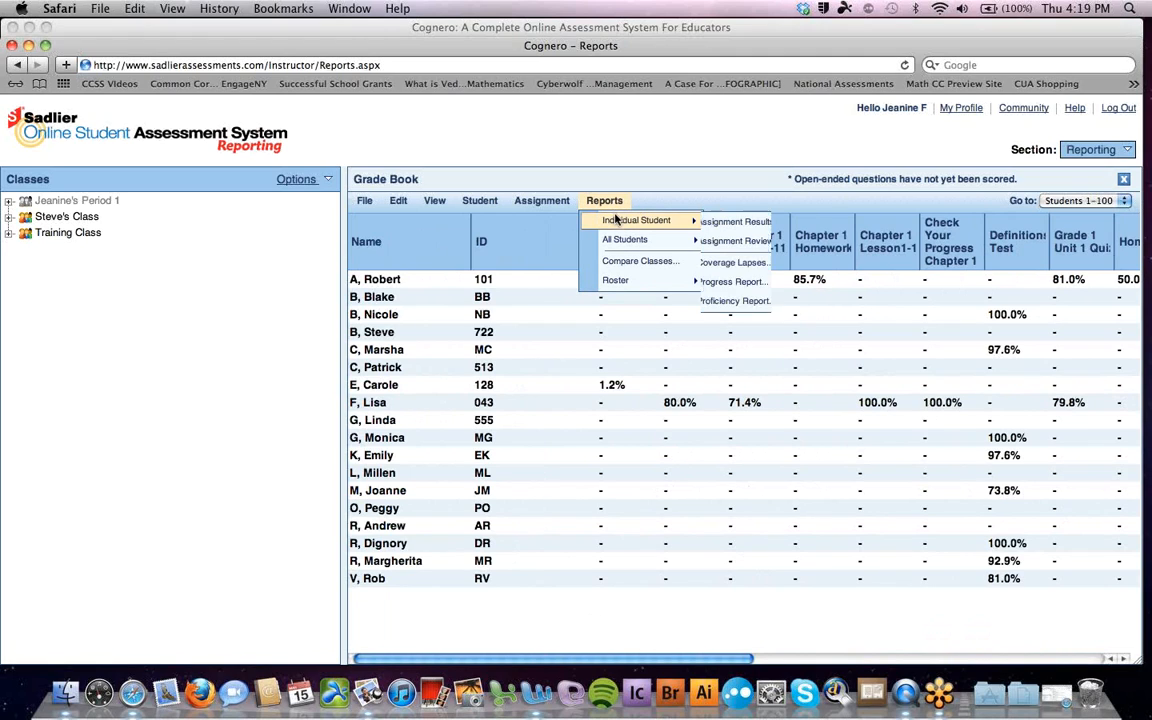
Run an All Students Proficiency Report including only the Math Test dated 2/1/2012
{"action": "mouse_move", "coordinate": [621, 238]}
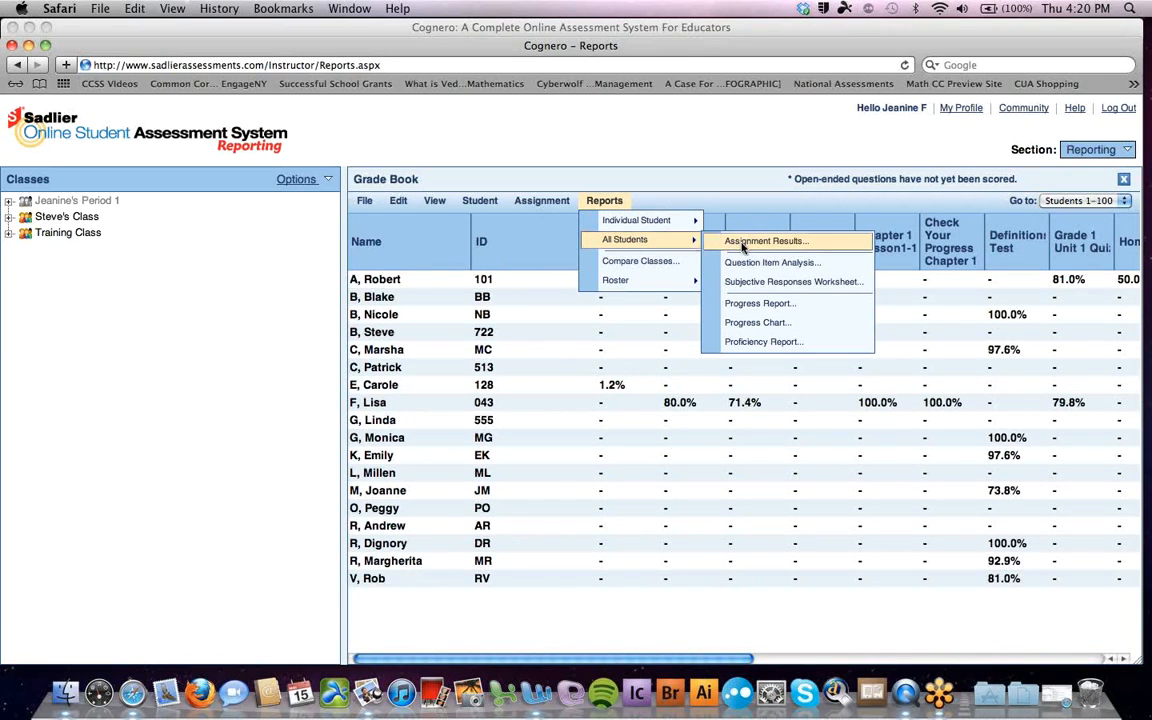
{"action": "left_click", "coordinate": [765, 342]}
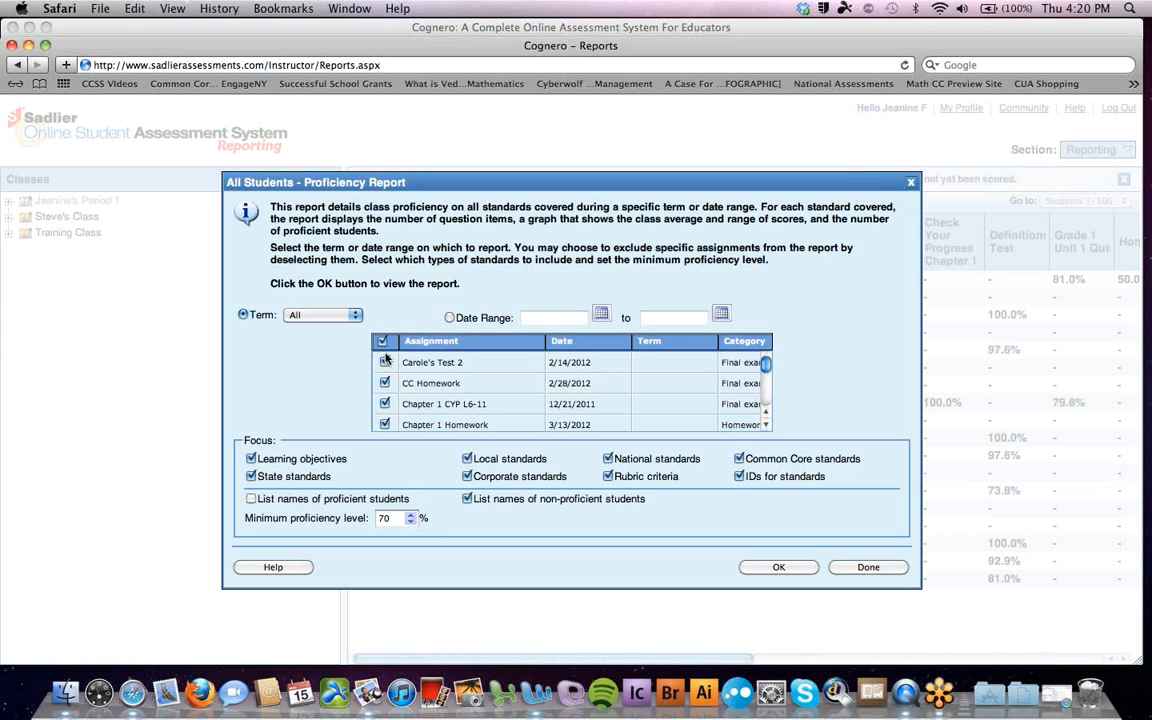
{"action": "left_click", "coordinate": [383, 343]}
{"action": "left_click_drag", "start_coordinate": [766, 364], "coordinate": [766, 389]}
{"action": "left_click", "coordinate": [385, 409]}
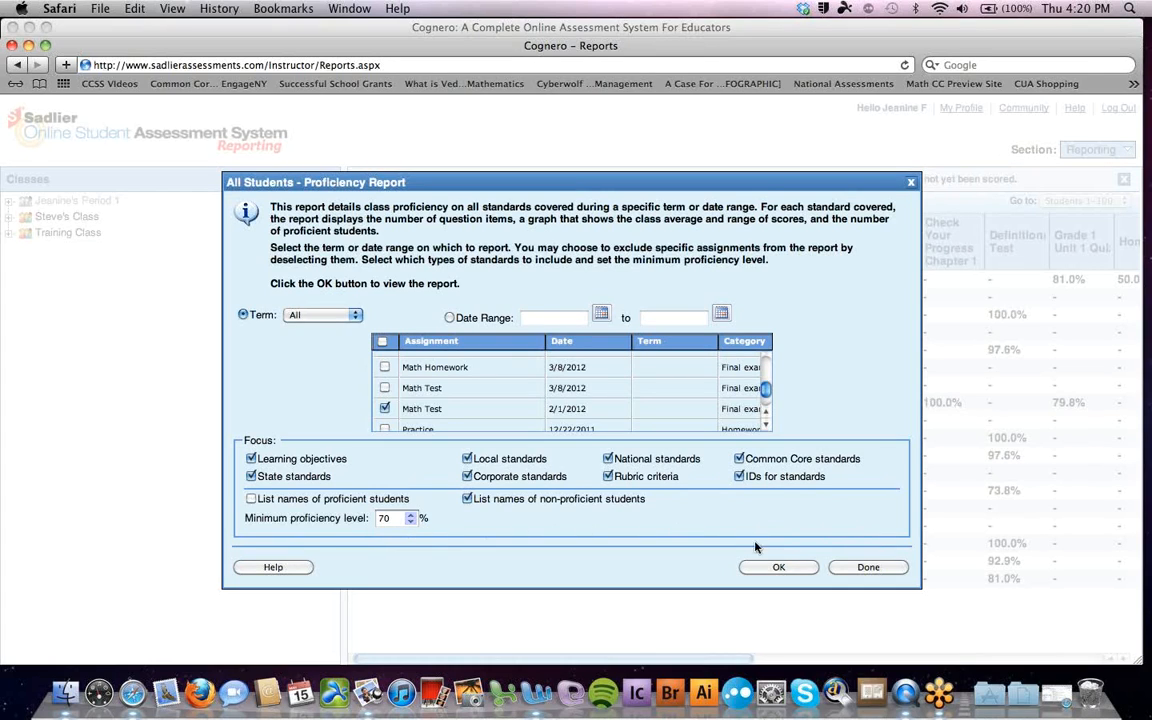
{"action": "left_click", "coordinate": [776, 567]}
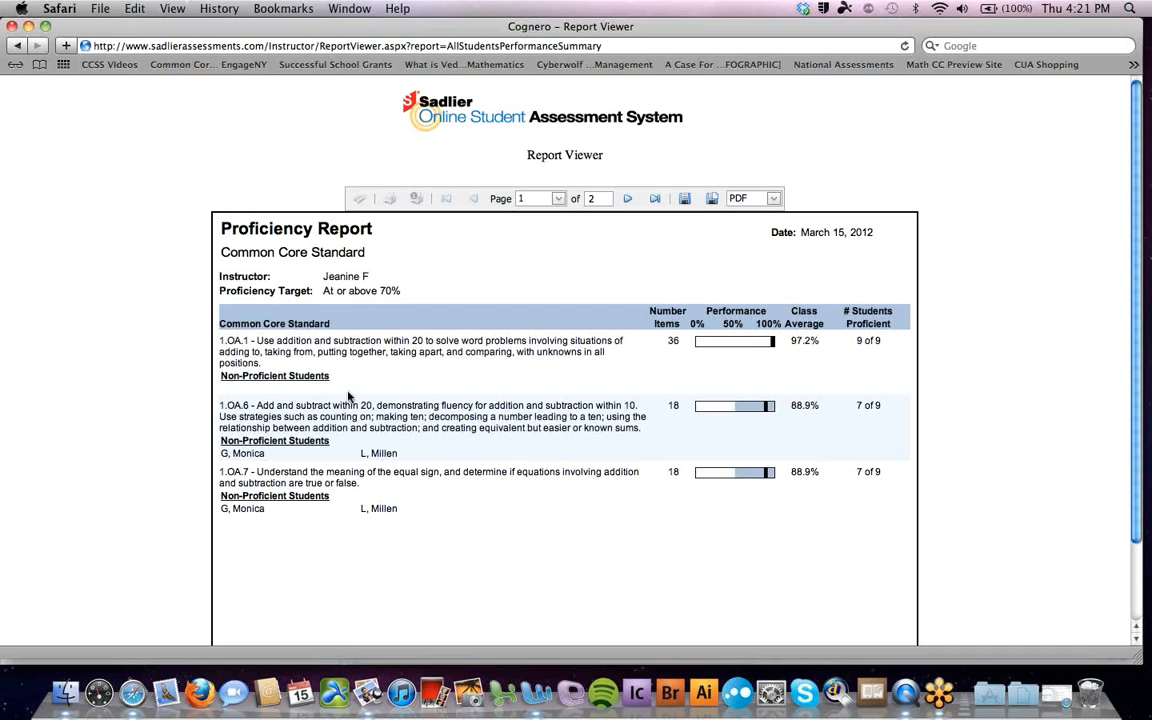
View page 2 of the proficiency report, leave the export format as PDF, and close the Report Viewer
{"action": "left_click", "coordinate": [627, 199]}
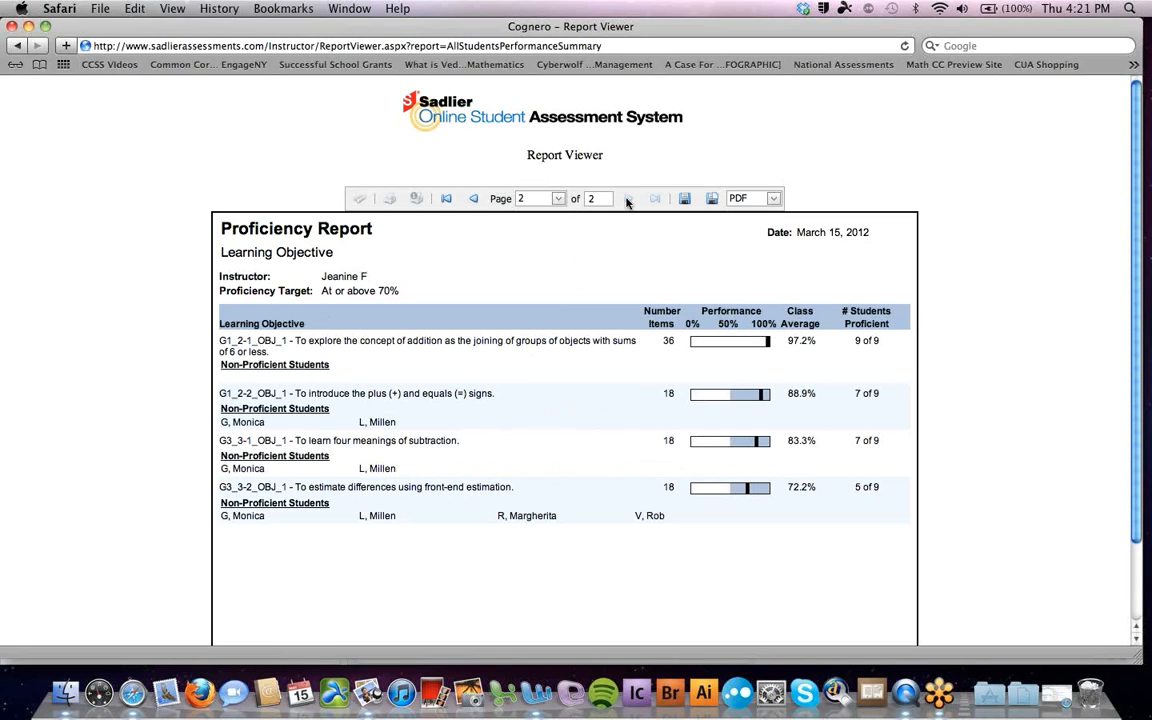
{"action": "left_click", "coordinate": [774, 200]}
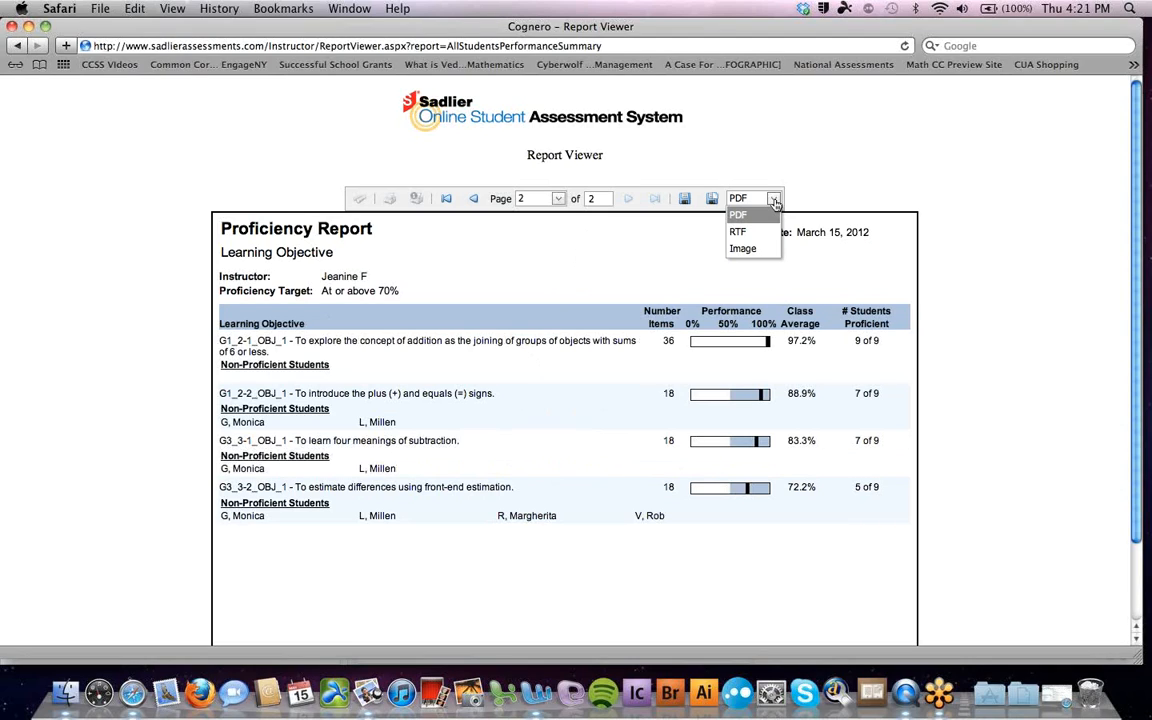
{"action": "left_click", "coordinate": [774, 201]}
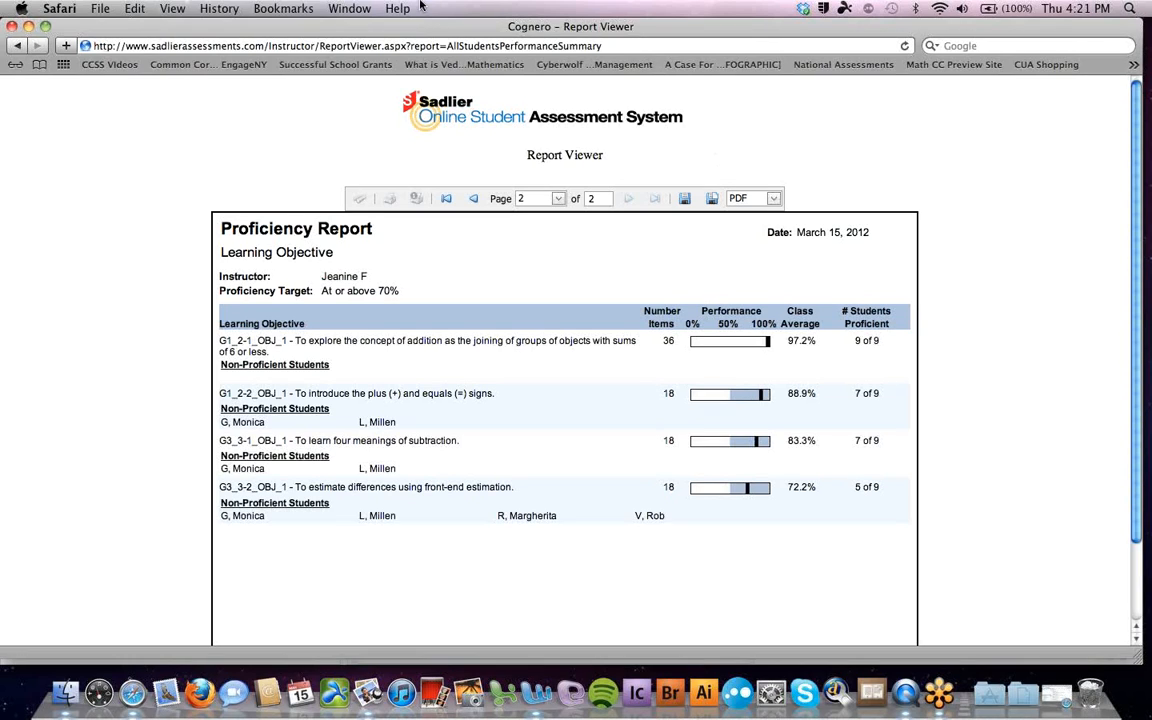
{"action": "left_click", "coordinate": [11, 27]}
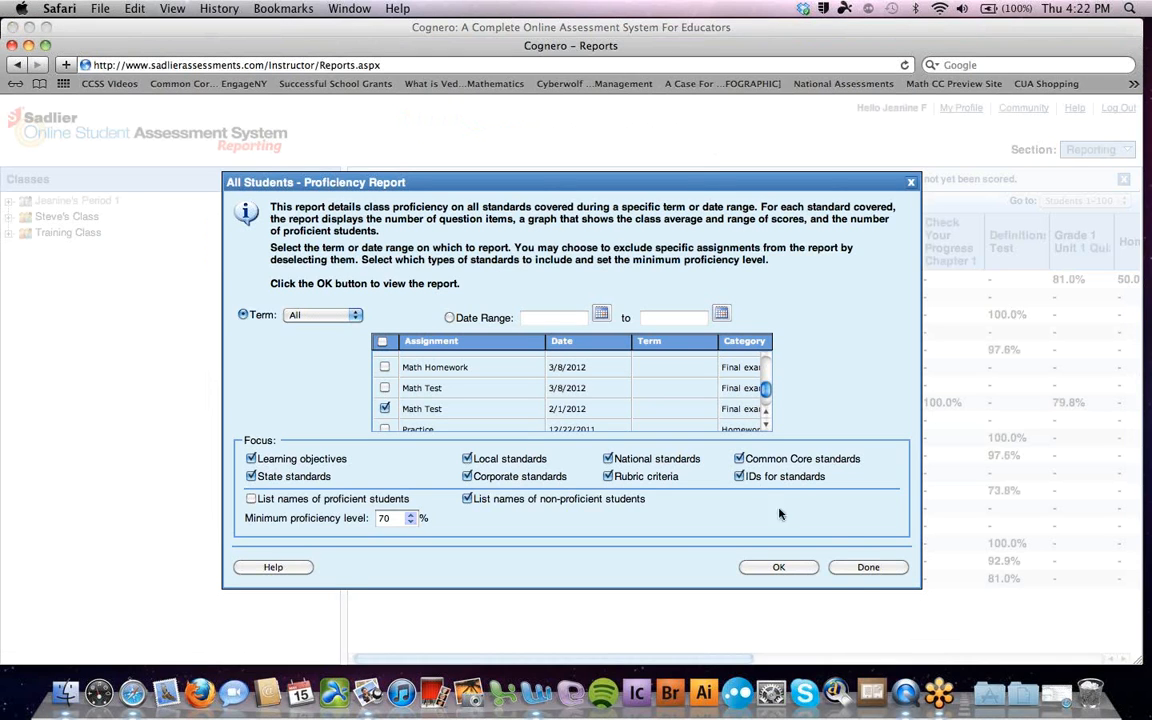
Switch to the Test Generator and load Dynamic Test 2 from My Tests into the workspace
{"action": "left_click", "coordinate": [862, 567]}
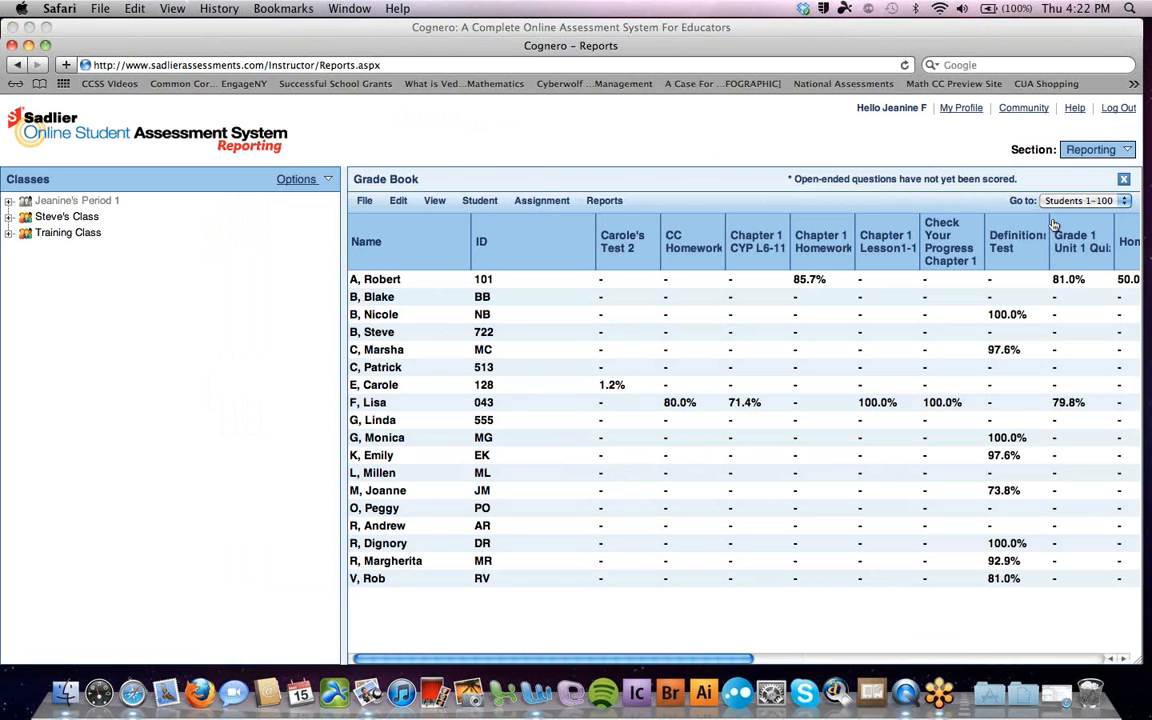
{"action": "left_click", "coordinate": [1129, 151]}
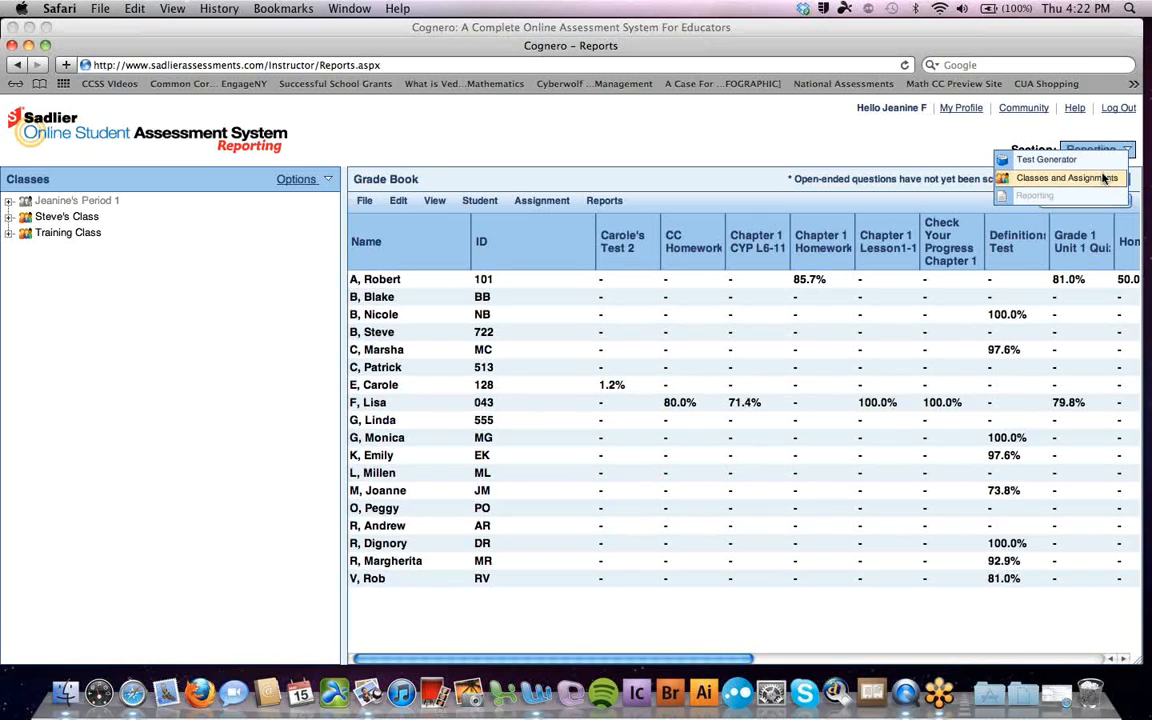
{"action": "left_click", "coordinate": [1040, 160]}
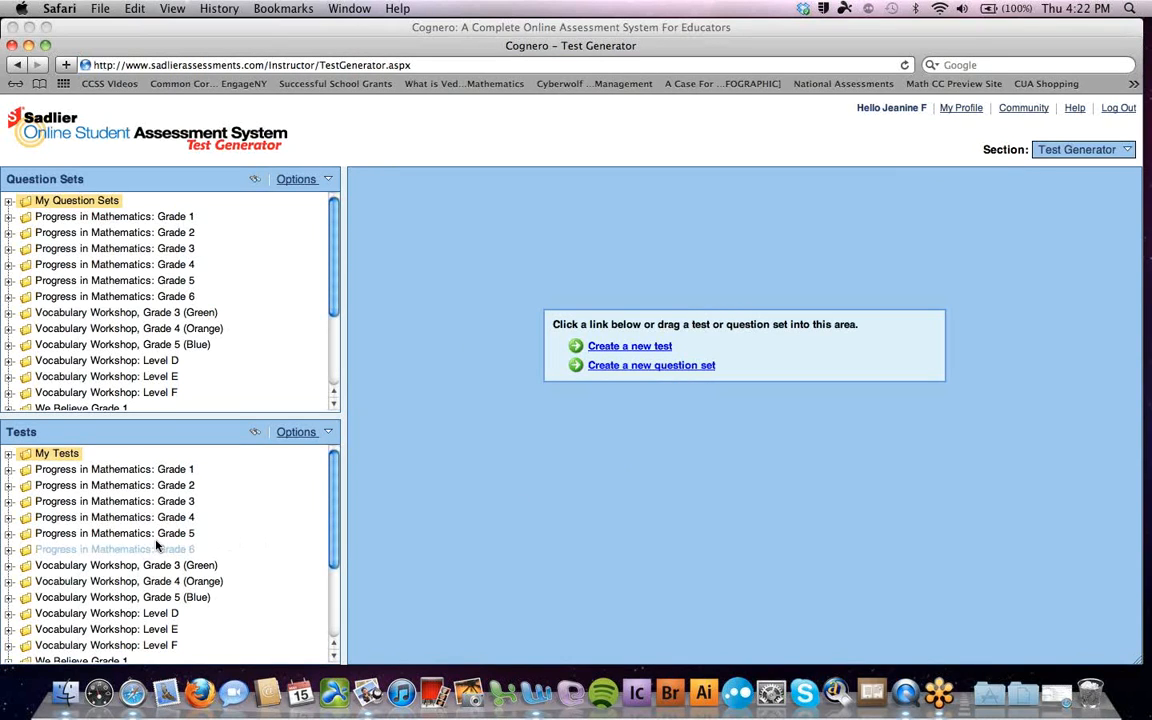
{"action": "left_click", "coordinate": [8, 454]}
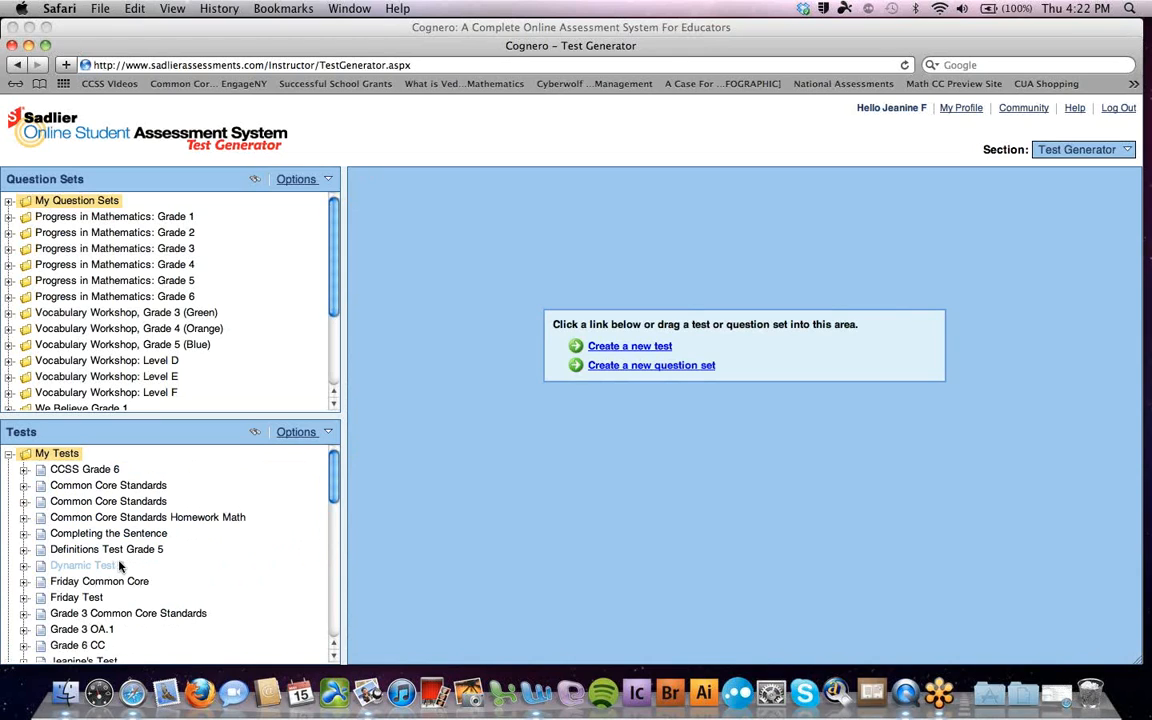
{"action": "left_click_drag", "start_coordinate": [116, 568], "coordinate": [656, 280]}
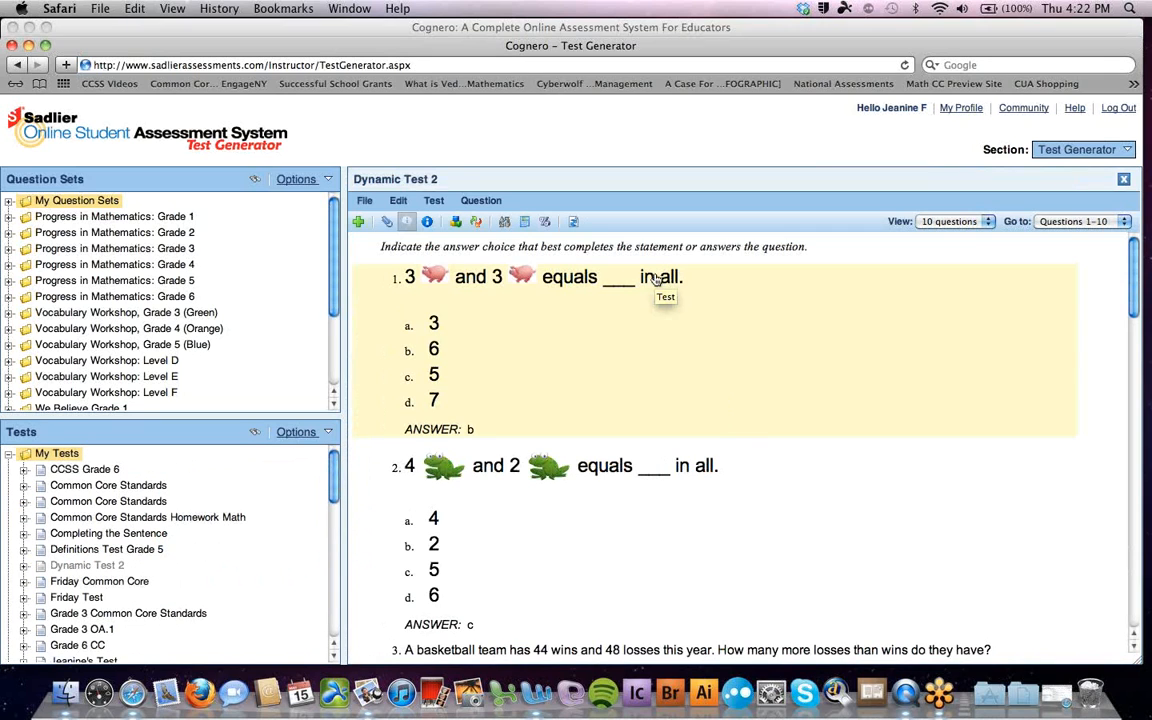
Print Dynamic Test 2 to a single-version PDF with answer space and answer key, and download it
{"action": "left_click", "coordinate": [366, 201]}
{"action": "mouse_move", "coordinate": [400, 314]}
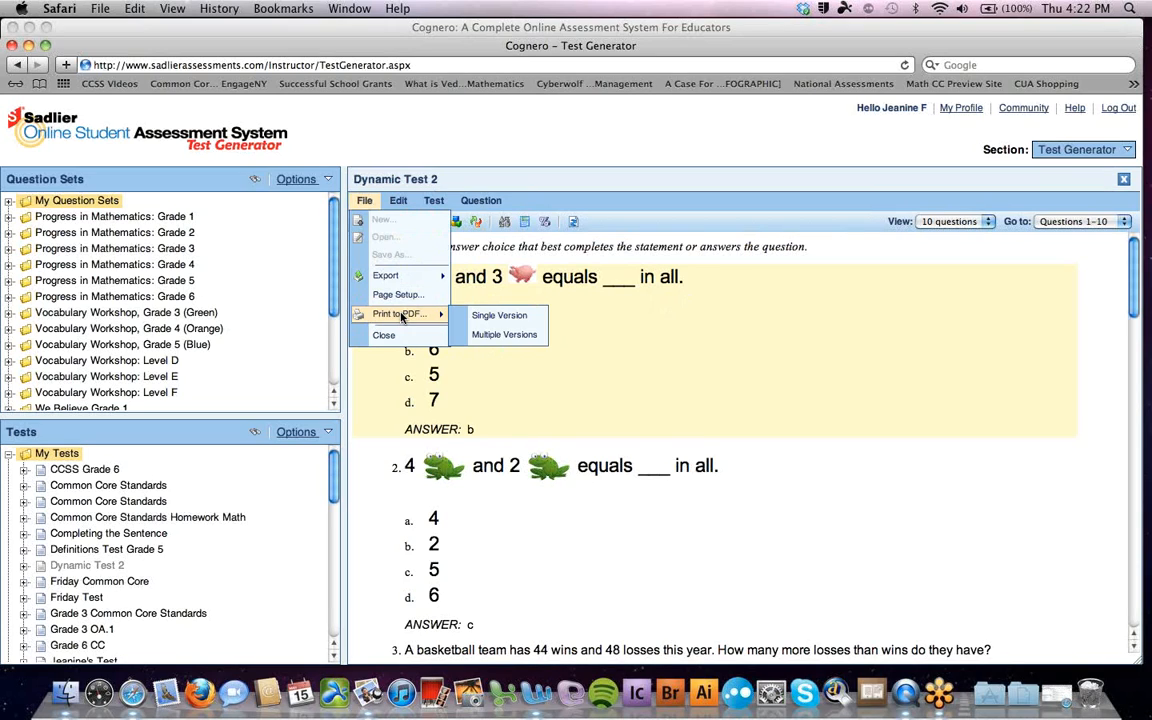
{"action": "left_click", "coordinate": [477, 318]}
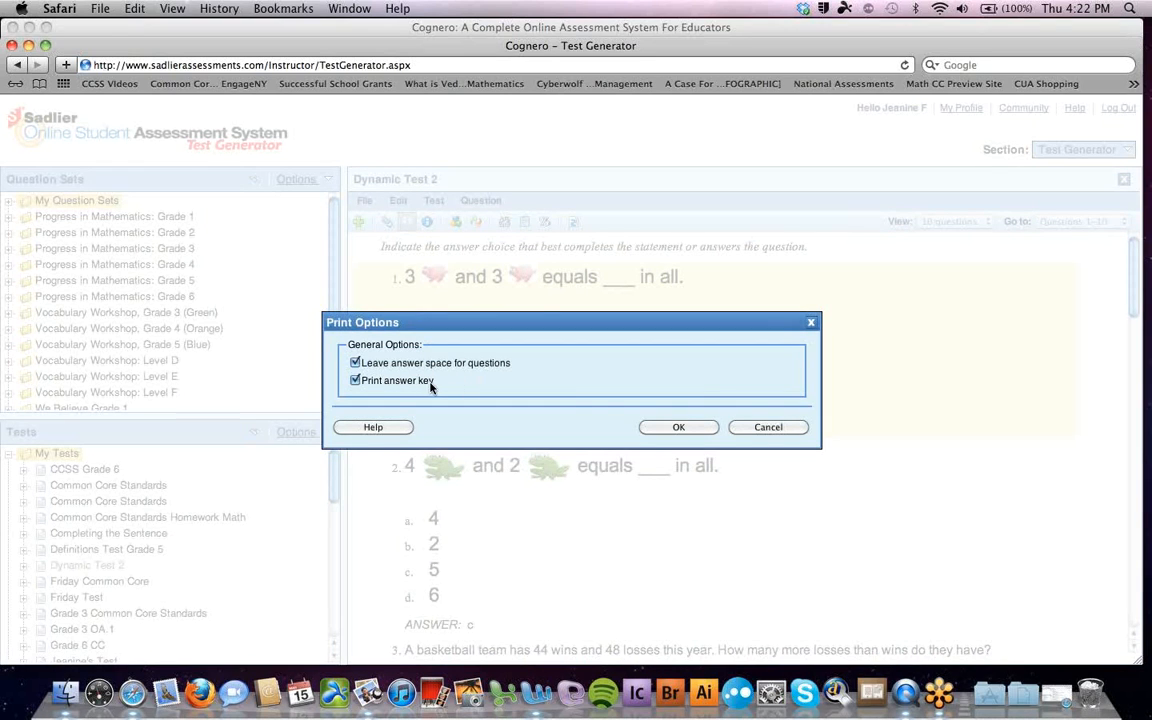
{"action": "left_click", "coordinate": [679, 427]}
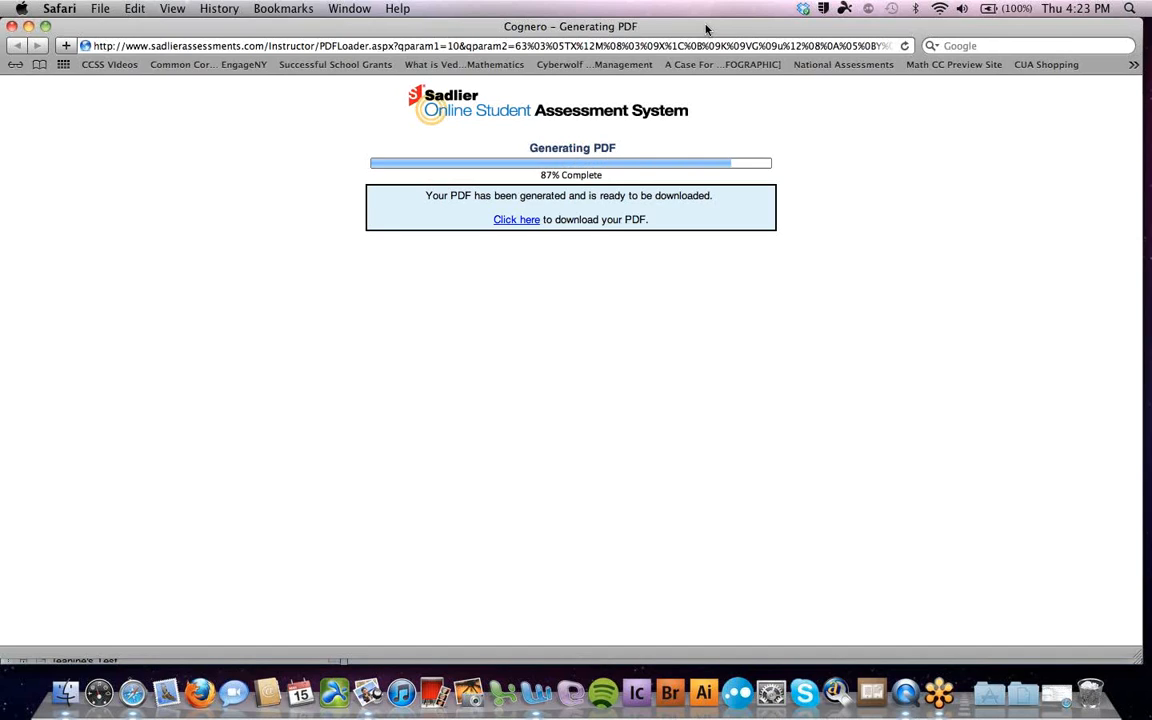
{"action": "left_click", "coordinate": [516, 220]}
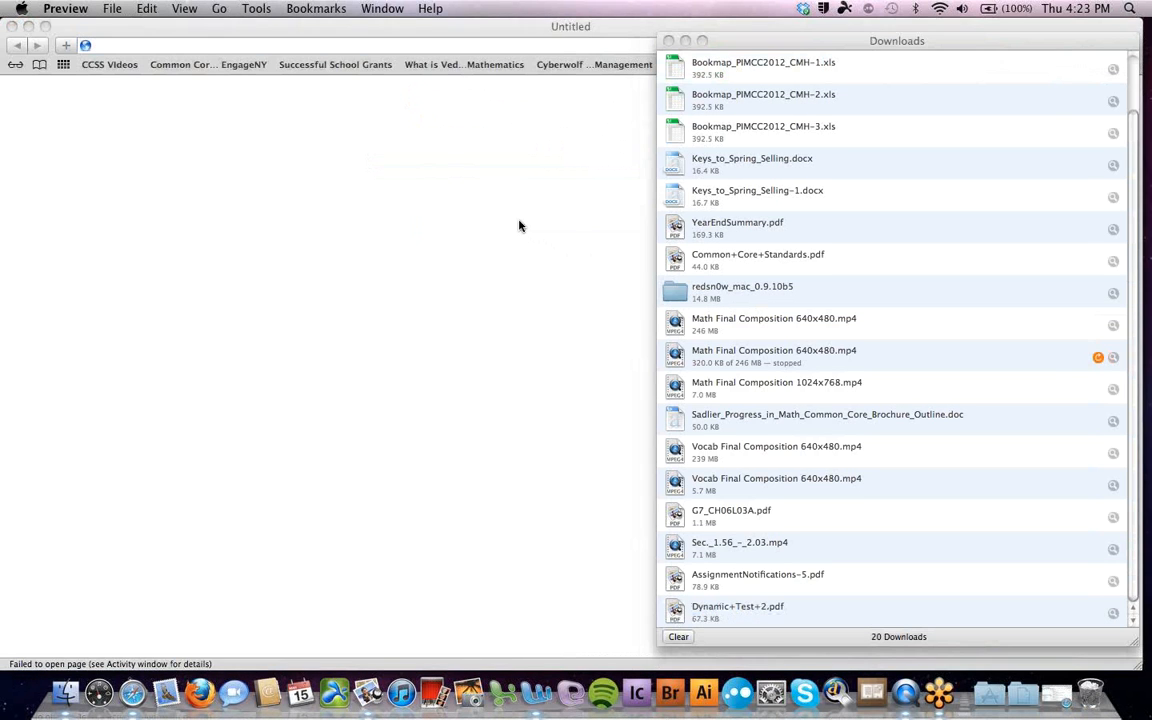
Page through Dynamic+Test+2.pdf in Preview, then close it and the empty browser window
{"action": "left_click", "coordinate": [668, 41]}
{"action": "left_click_drag", "start_coordinate": [501, 36], "coordinate": [681, 33]}
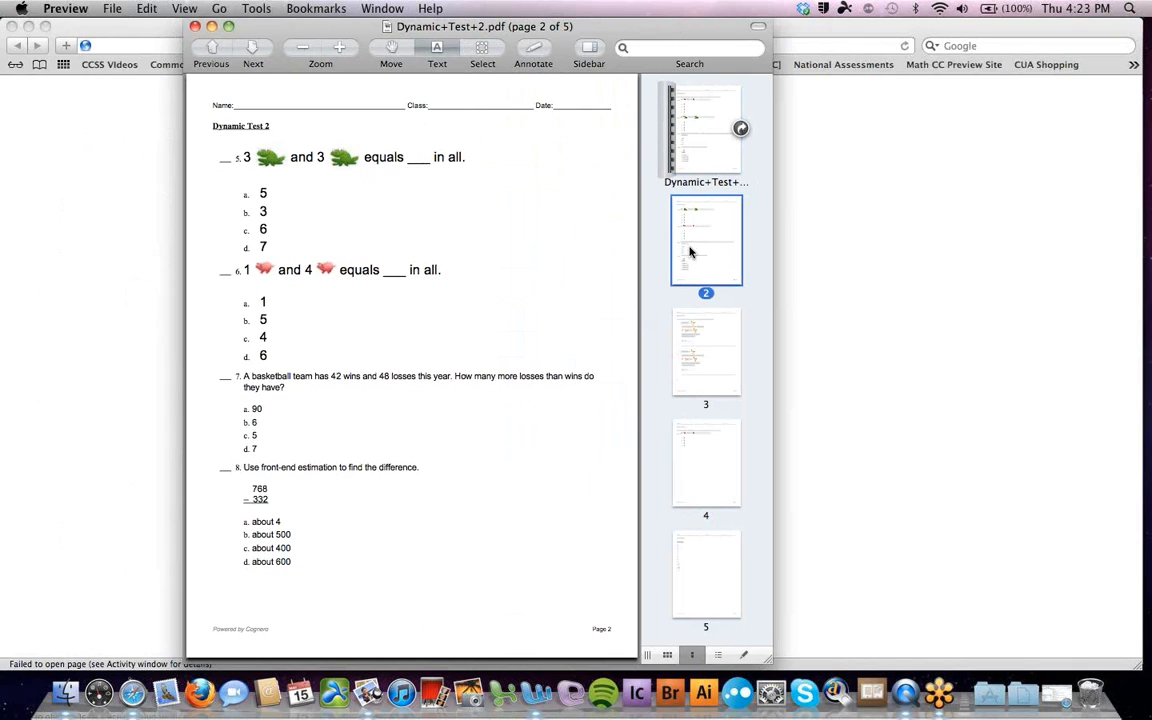
{"action": "key", "text": "Down"}
{"action": "key", "text": "Down"}
{"action": "key", "text": "Up"}
{"action": "key", "text": "Up"}
{"action": "key", "text": "Up"}
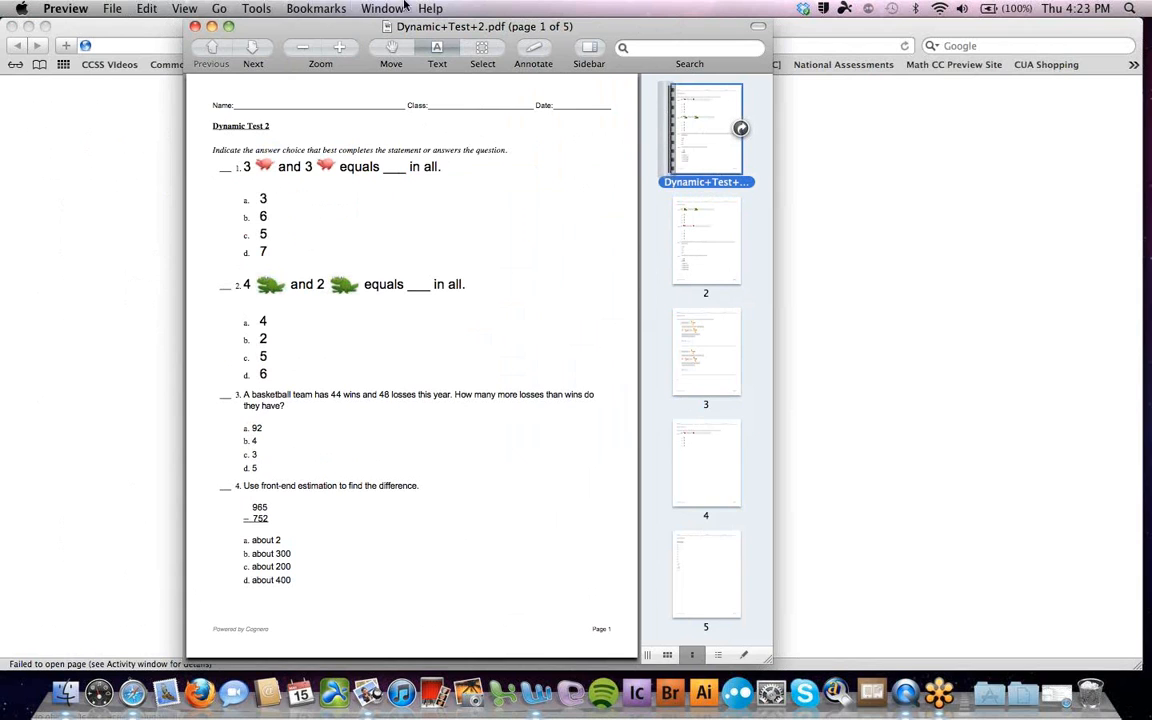
{"action": "left_click", "coordinate": [196, 27]}
{"action": "left_click", "coordinate": [11, 26]}
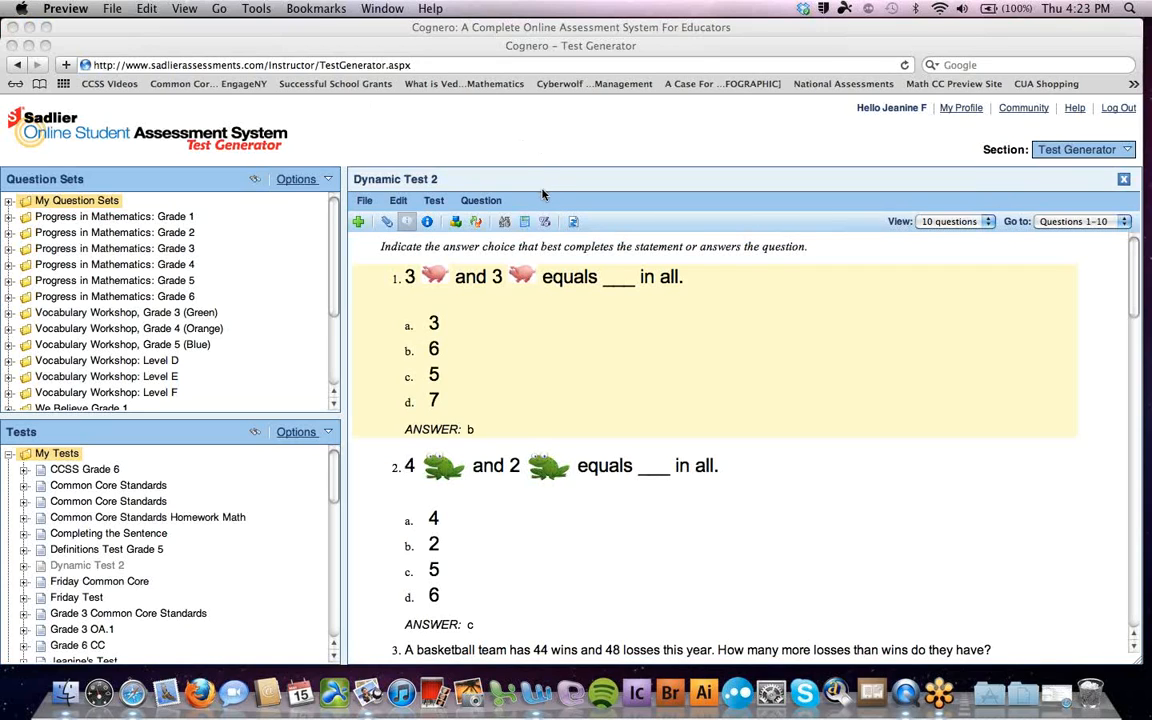
Recalculate the algorithms for Dynamic Test 2 so question 1 reads 2 and 3 equals ___ in all
{"action": "left_click", "coordinate": [466, 206]}
{"action": "left_click", "coordinate": [469, 205]}
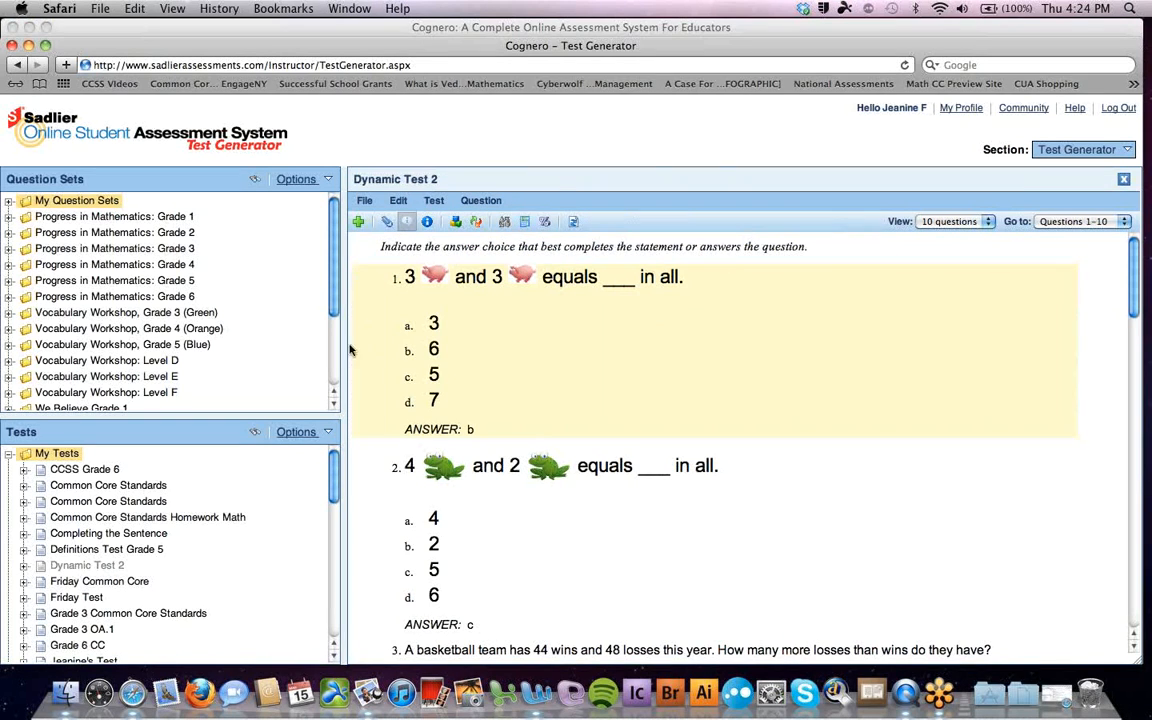
{"action": "left_click", "coordinate": [489, 204]}
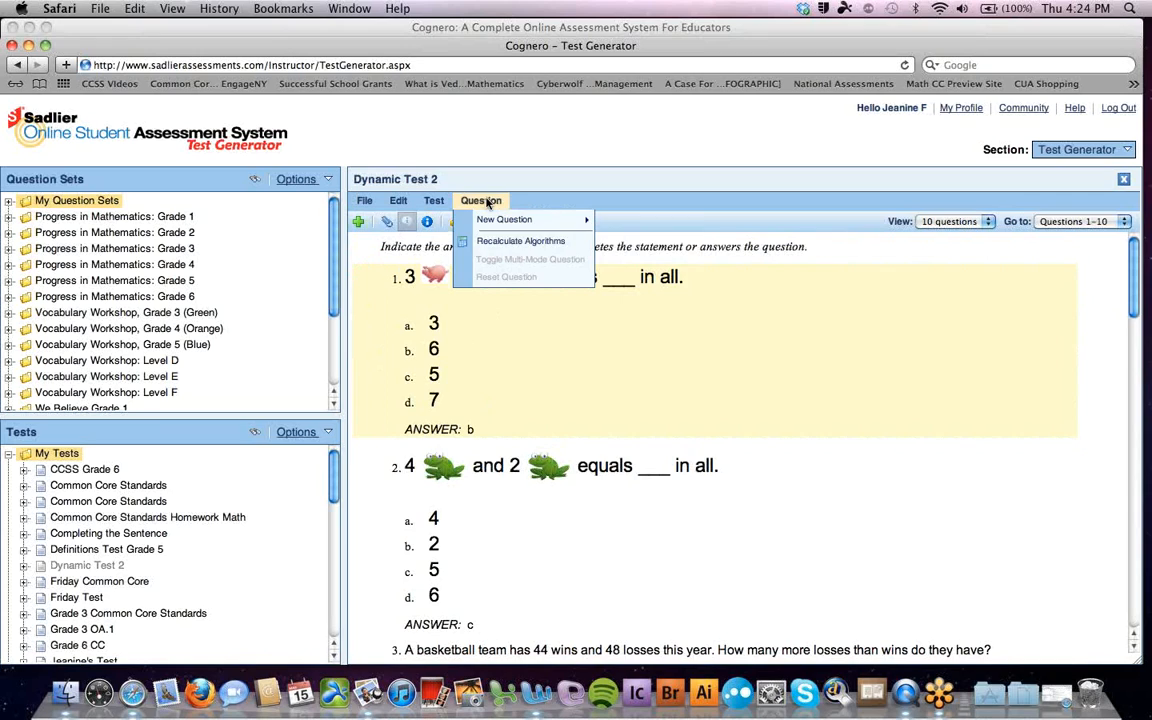
{"action": "left_click", "coordinate": [521, 243]}
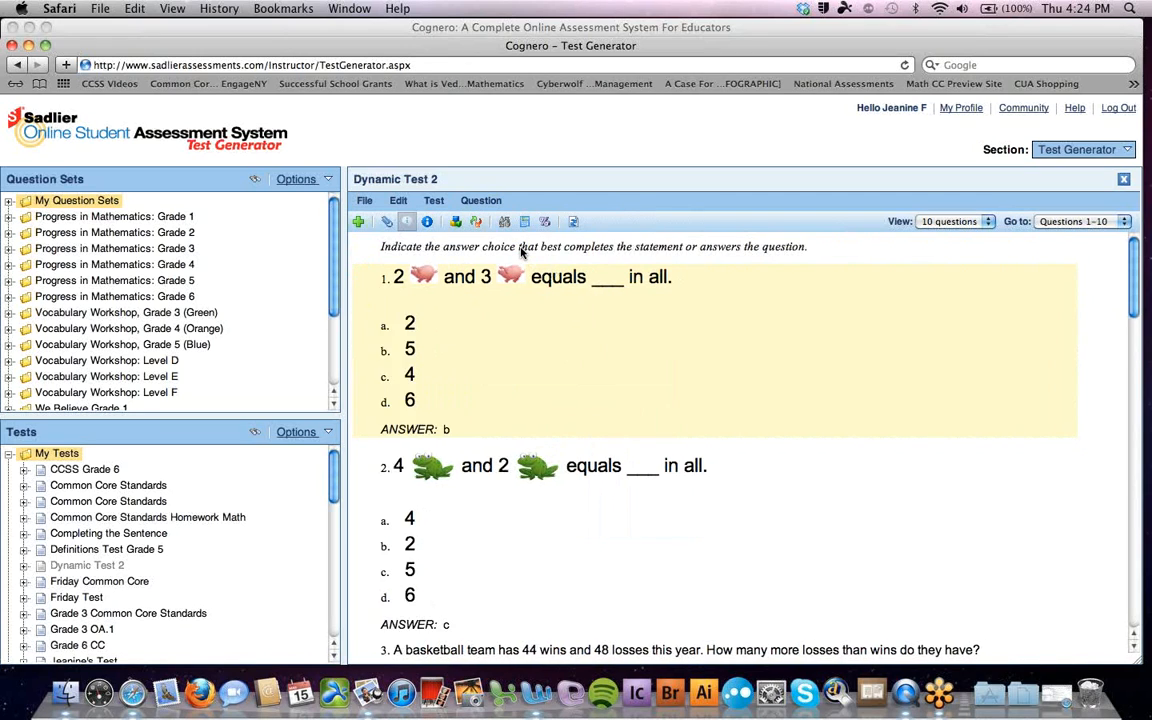
{"action": "double_click", "coordinate": [437, 275]}
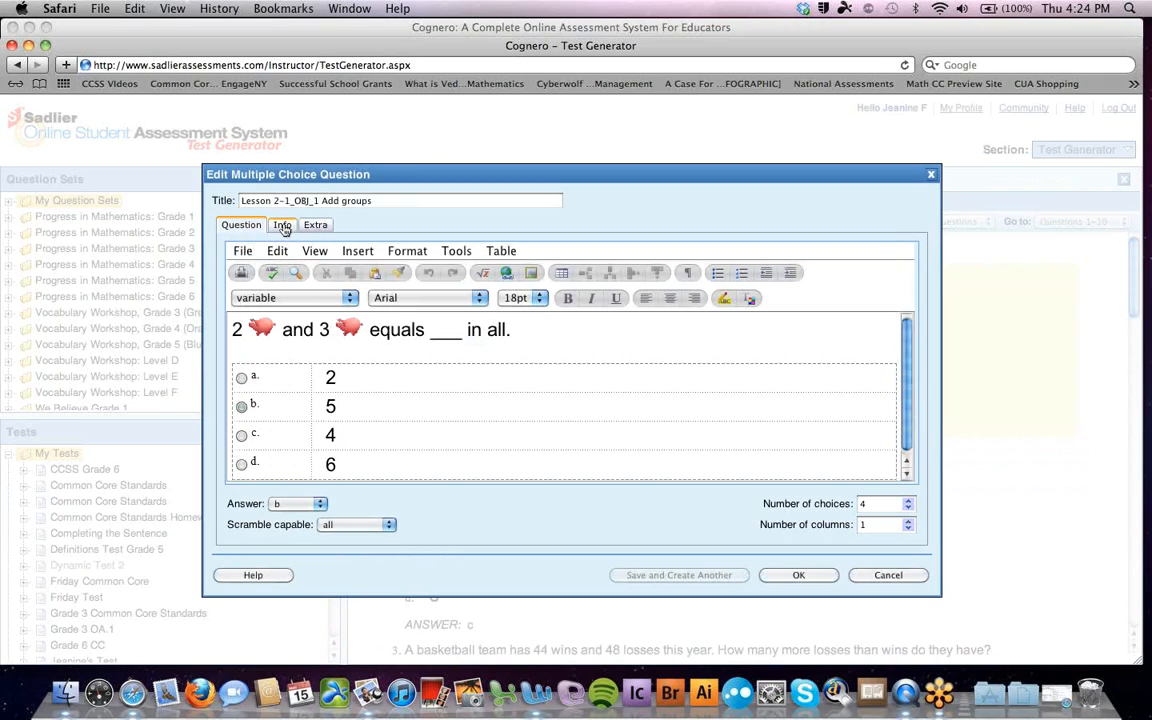
{"action": "left_click", "coordinate": [283, 226]}
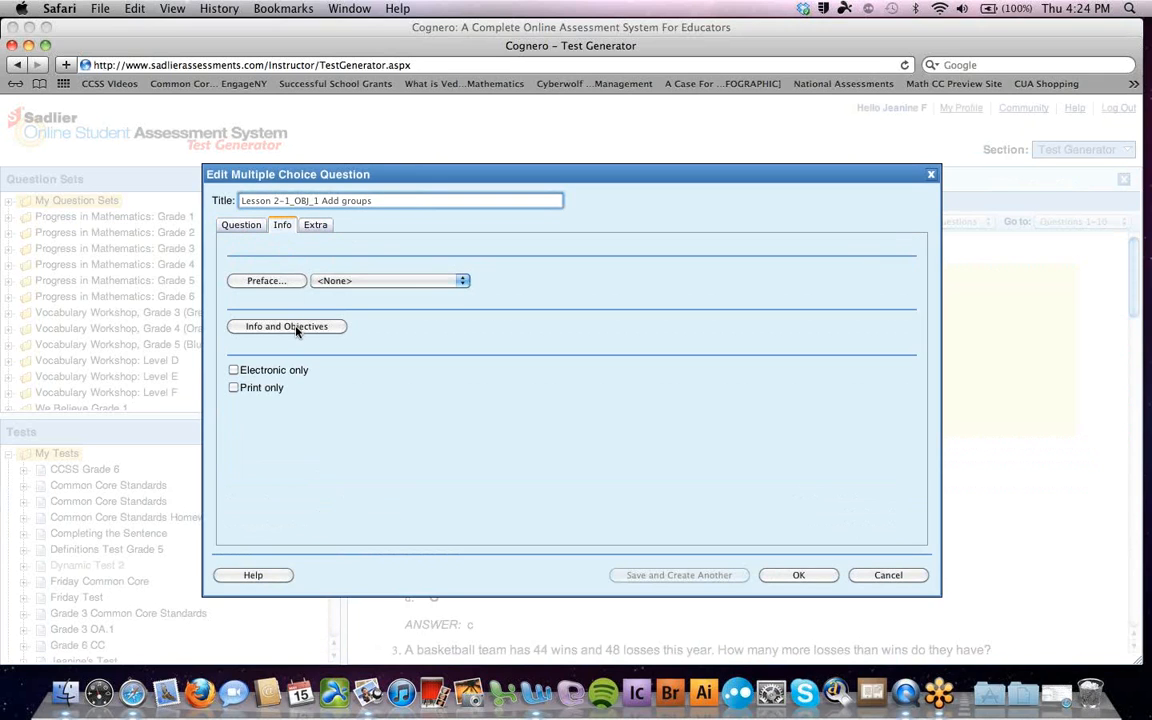
{"action": "left_click", "coordinate": [290, 327]}
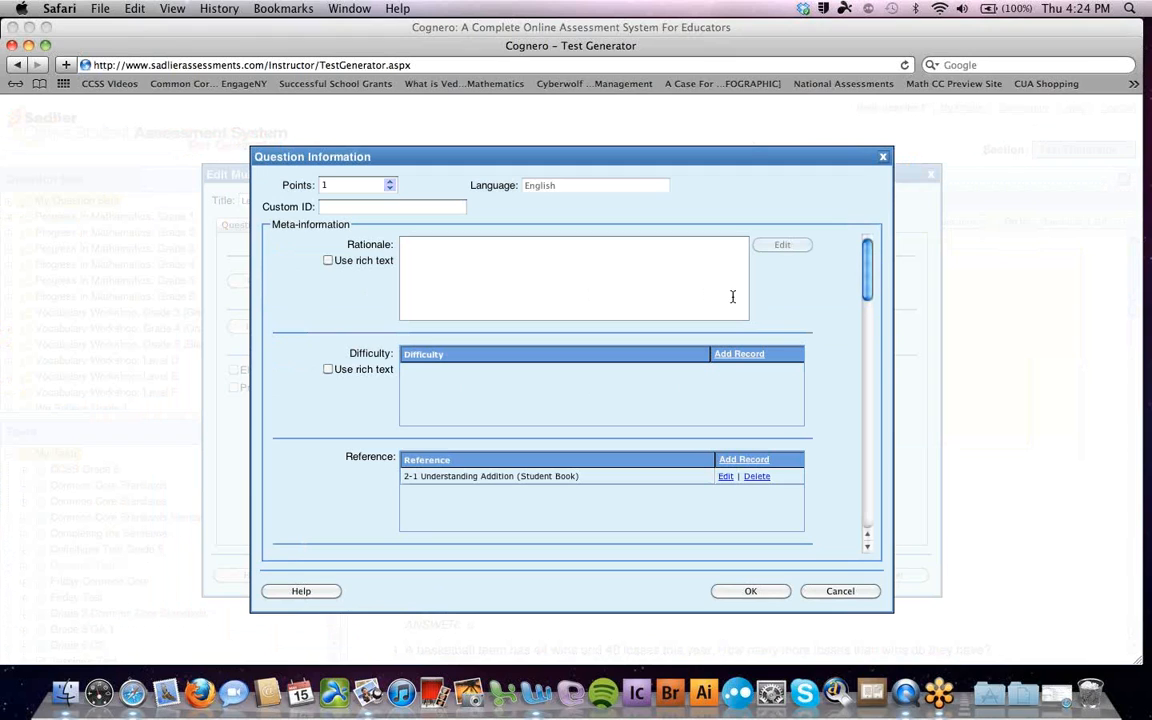
{"action": "scroll", "coordinate": [869, 298], "scroll_direction": "down", "scroll_amount": 3}
{"action": "left_click_drag", "start_coordinate": [869, 298], "coordinate": [869, 318]}
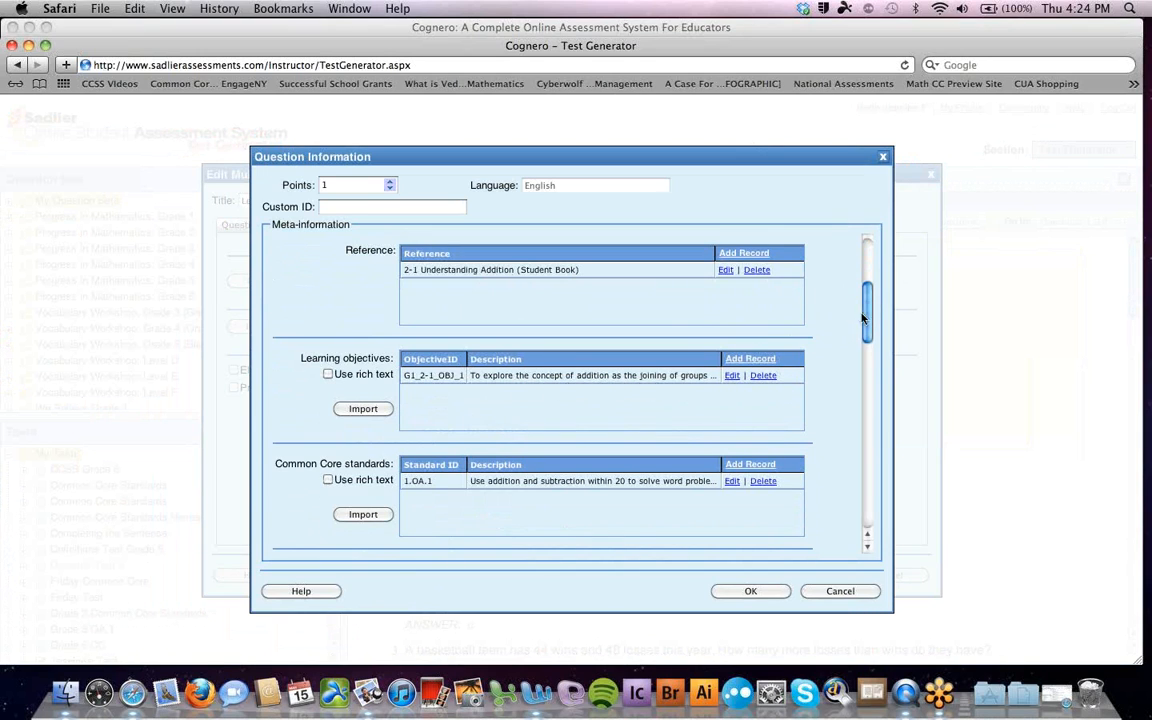
{"action": "left_click_drag", "start_coordinate": [868, 317], "coordinate": [866, 396]}
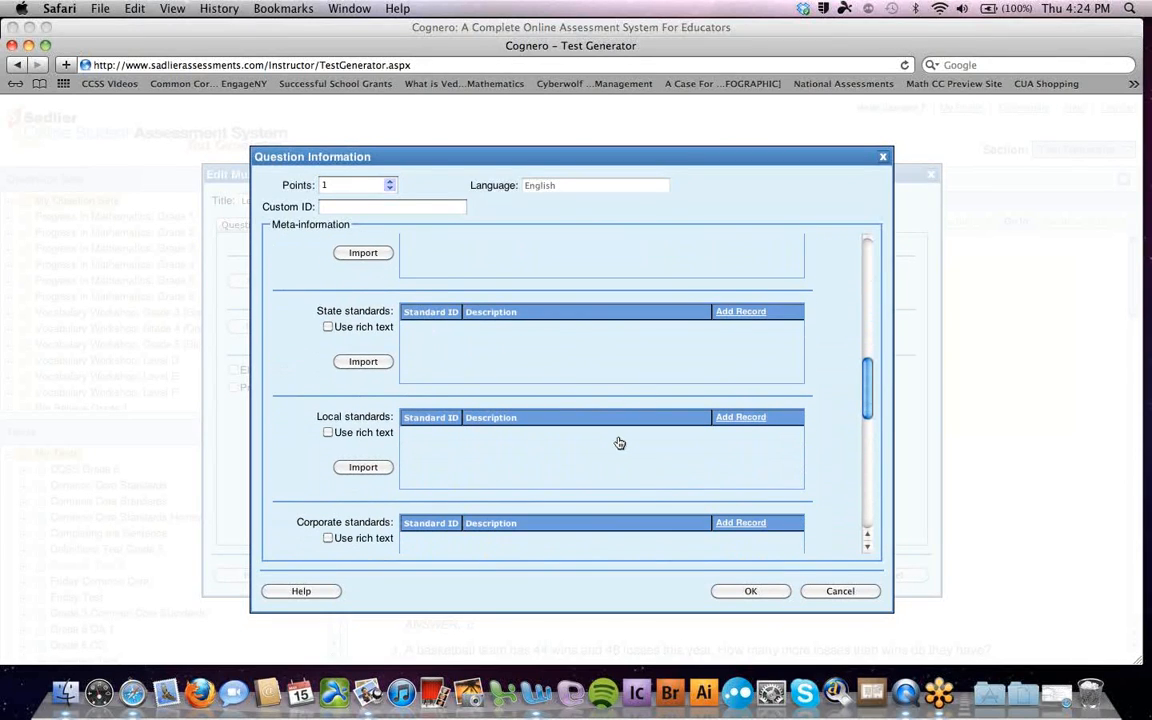
{"action": "left_click_drag", "start_coordinate": [862, 392], "coordinate": [866, 484]}
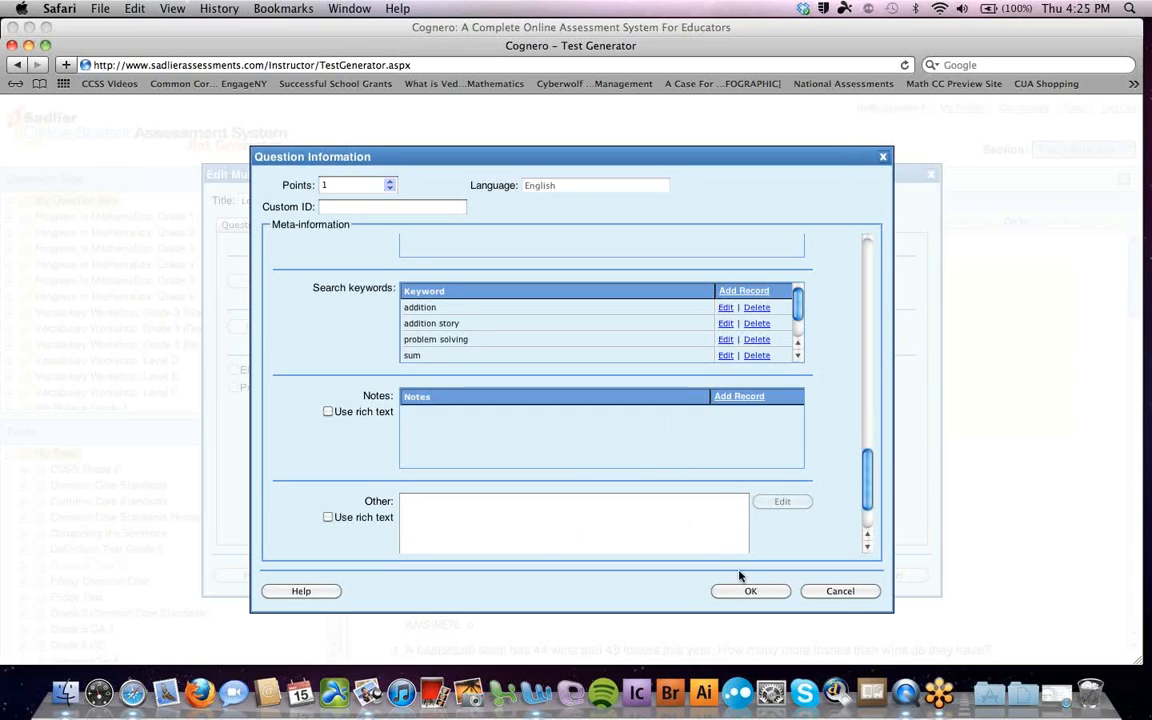
{"action": "left_click", "coordinate": [812, 596]}
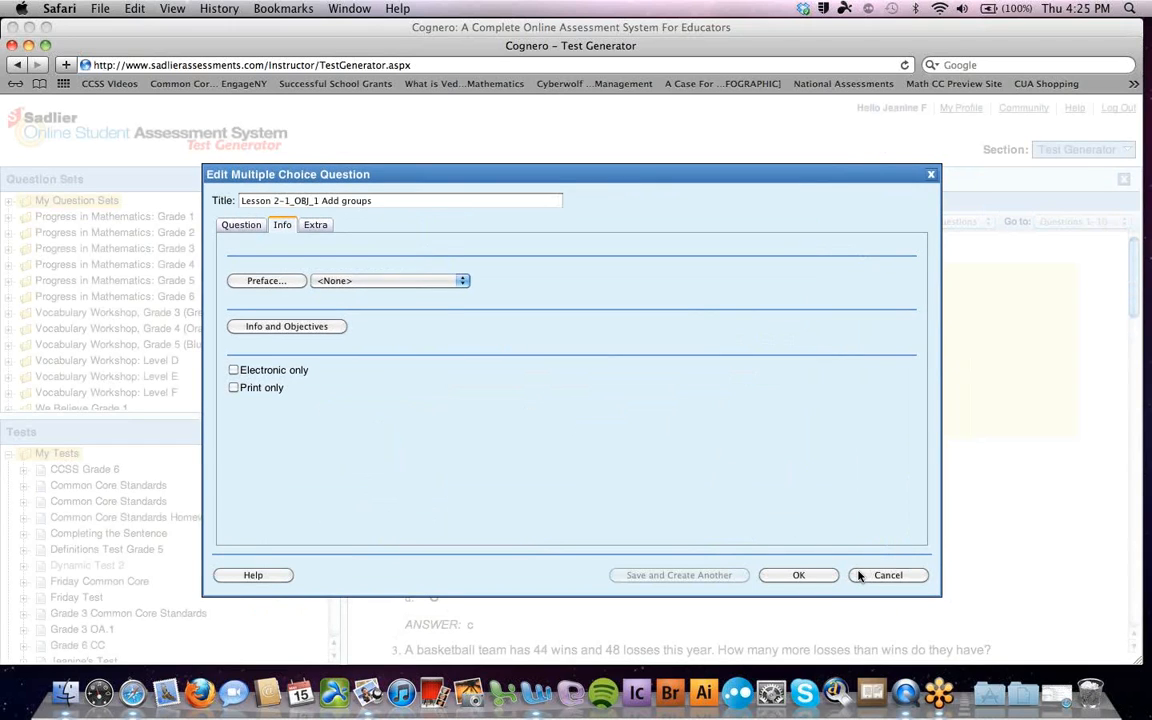
{"action": "left_click", "coordinate": [862, 575]}
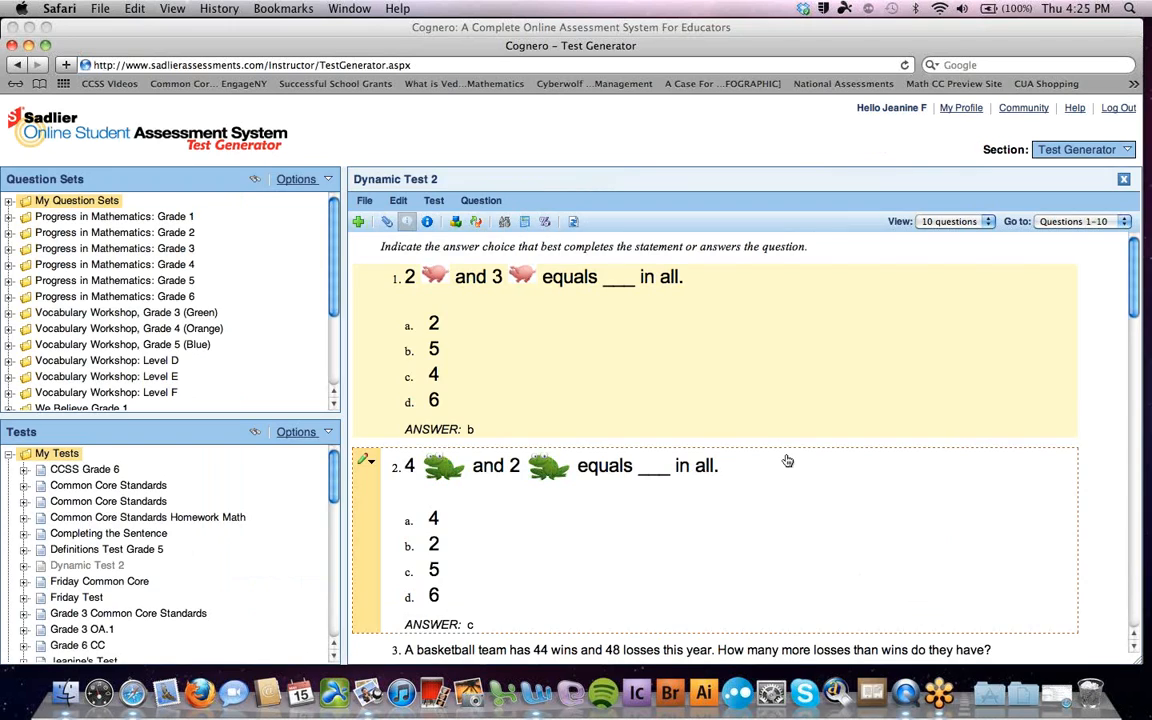
{"action": "left_click", "coordinate": [1127, 150]}
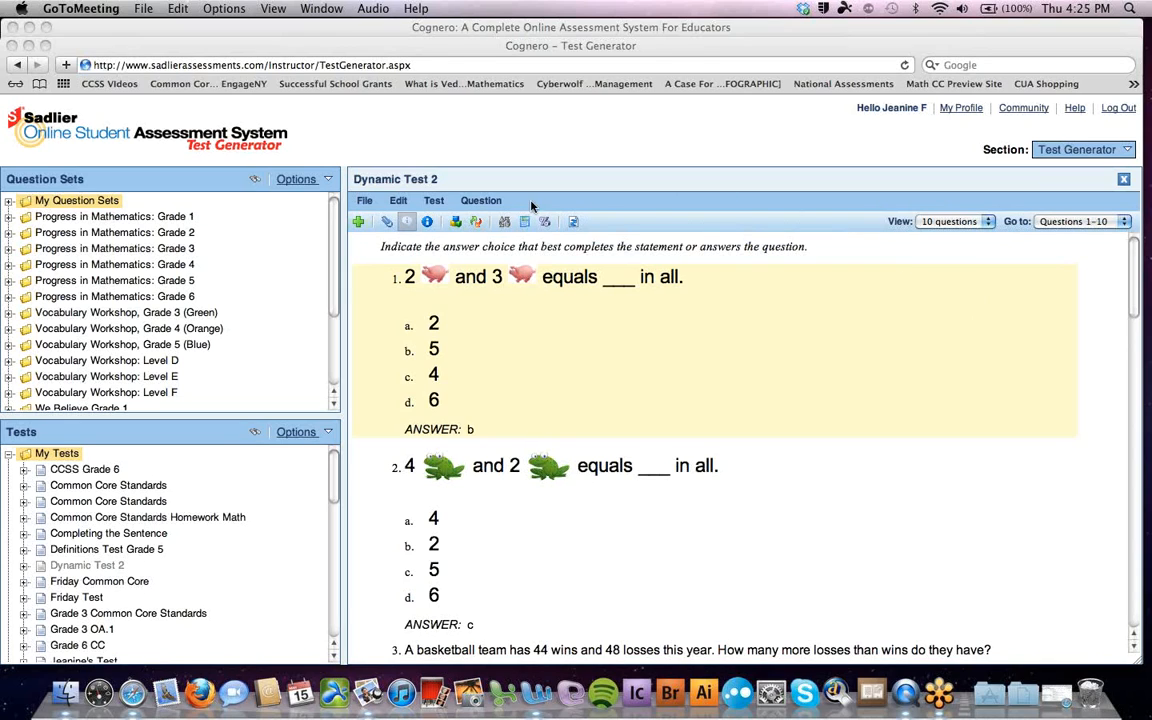
Show the New Question submenu under the Question menu listing available question types
{"action": "left_click", "coordinate": [490, 202]}
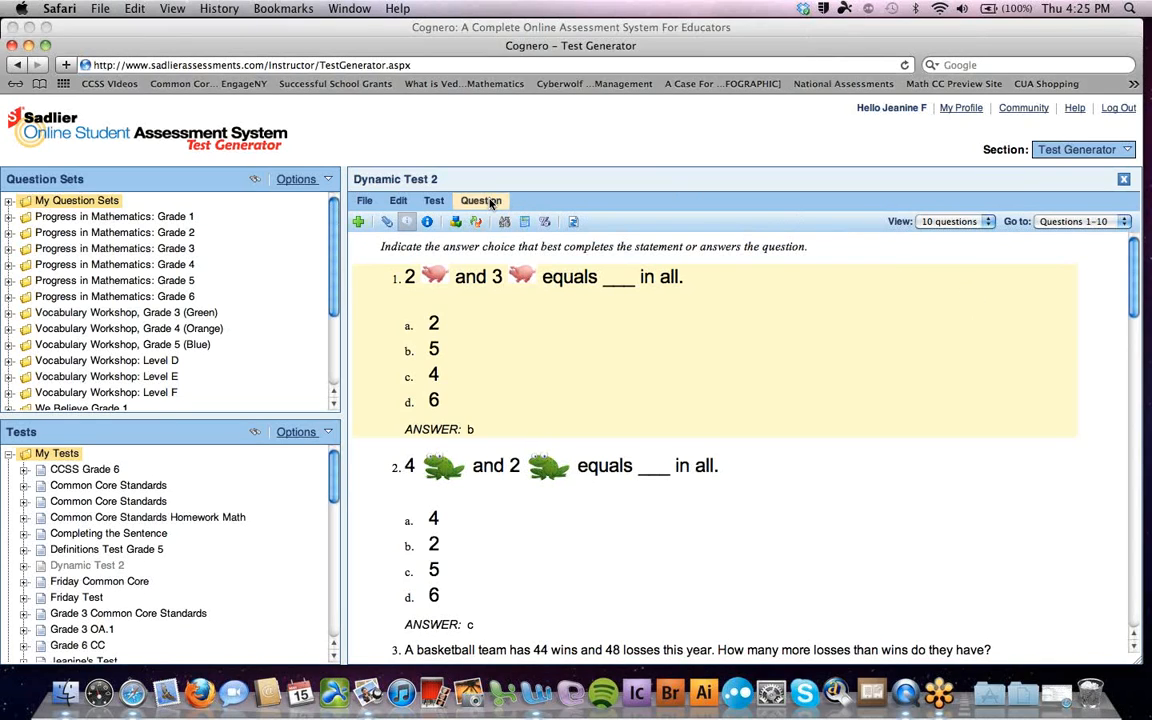
{"action": "left_click", "coordinate": [490, 202]}
{"action": "mouse_move", "coordinate": [498, 222]}
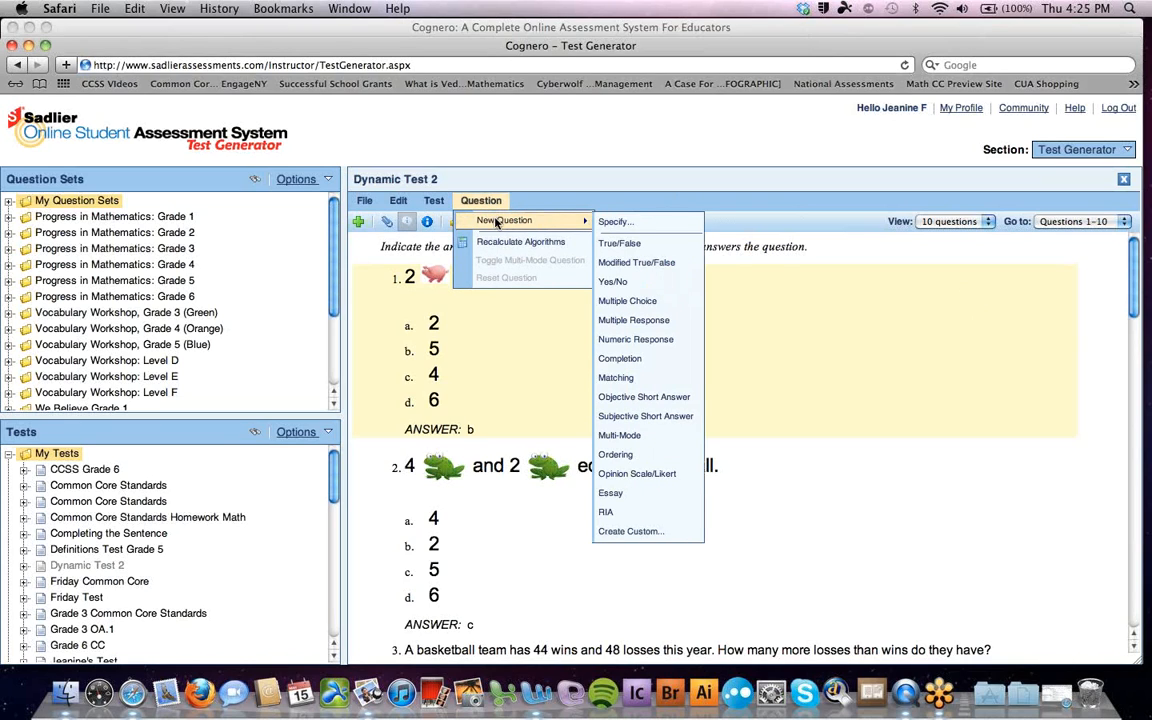
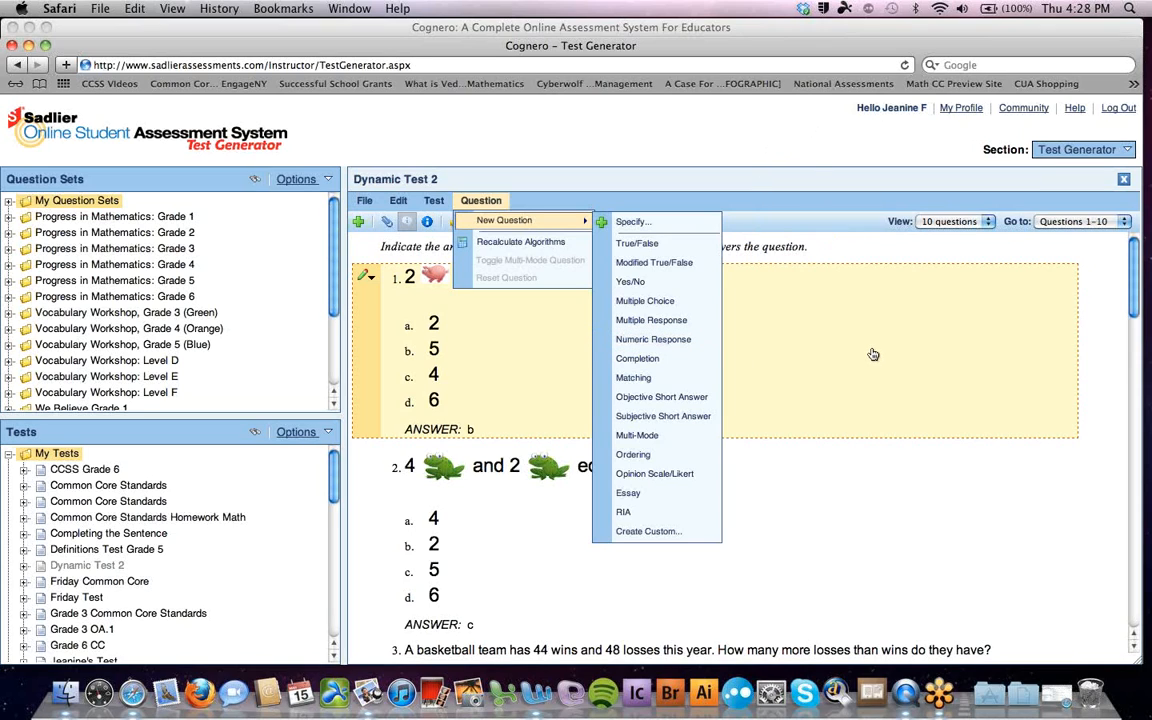
Switch Cognero from the Test Generator to the Classes and Assignments section
{"action": "left_click", "coordinate": [1126, 151]}
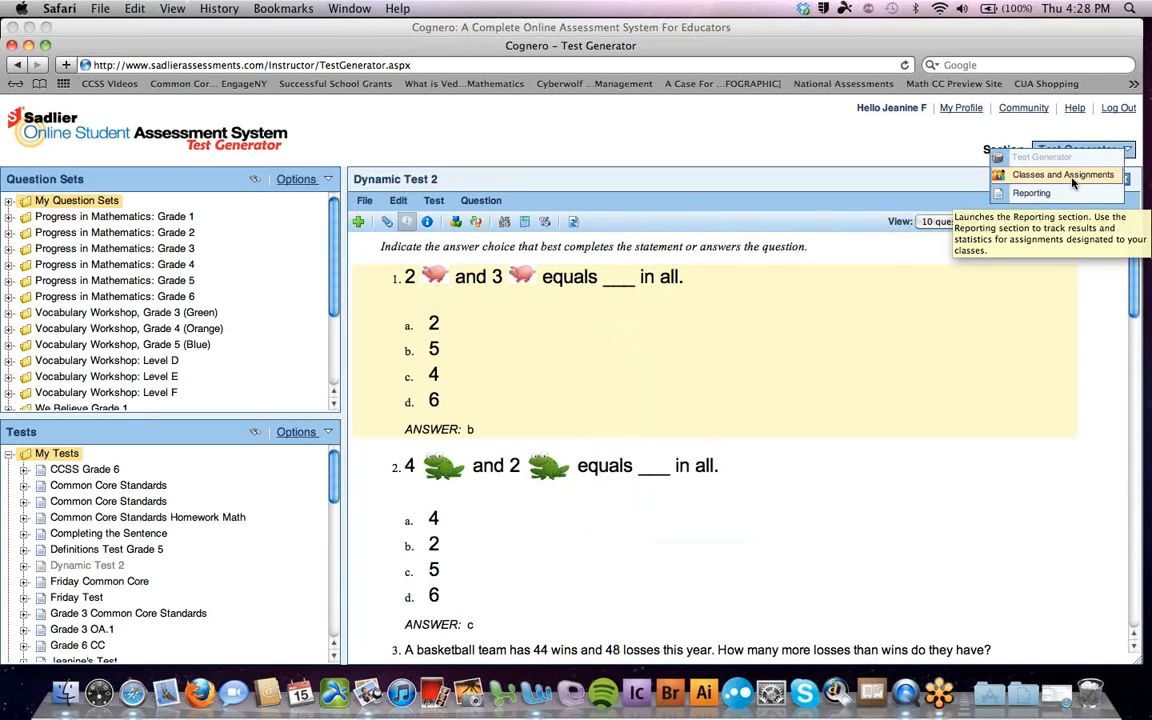
{"action": "left_click", "coordinate": [1068, 175]}
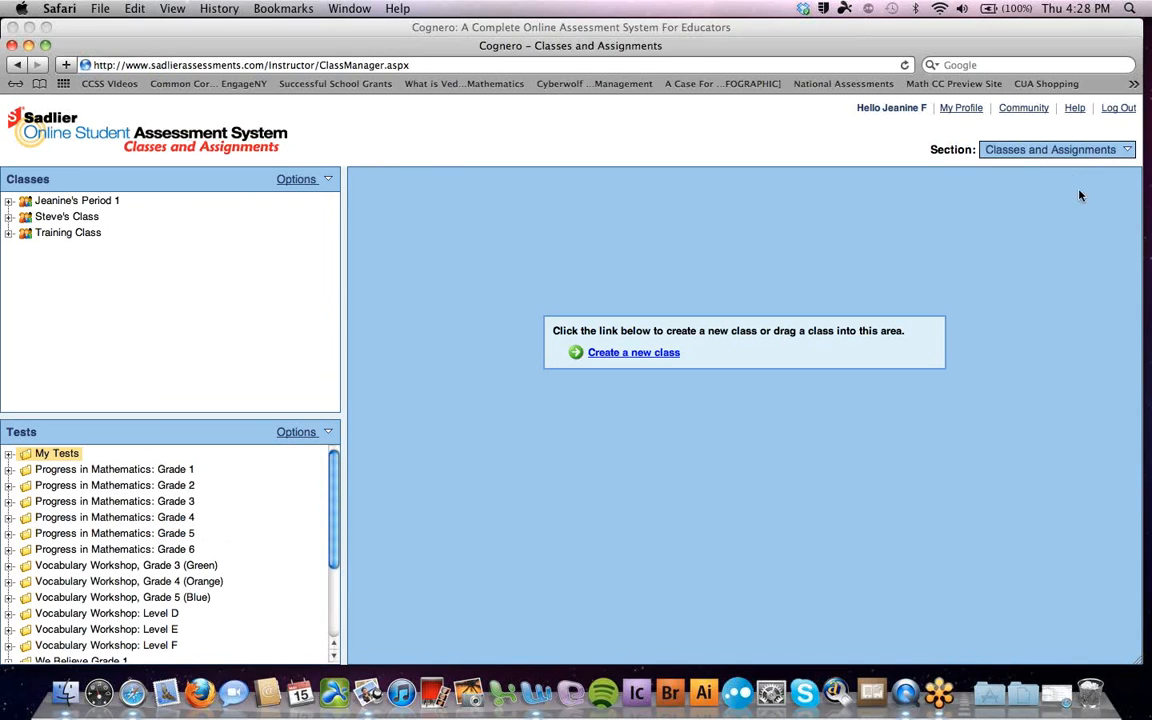
Load the period 1 class, show its Roster tab, and start Import Class Roster
{"action": "left_click_drag", "start_coordinate": [100, 200], "coordinate": [591, 249]}
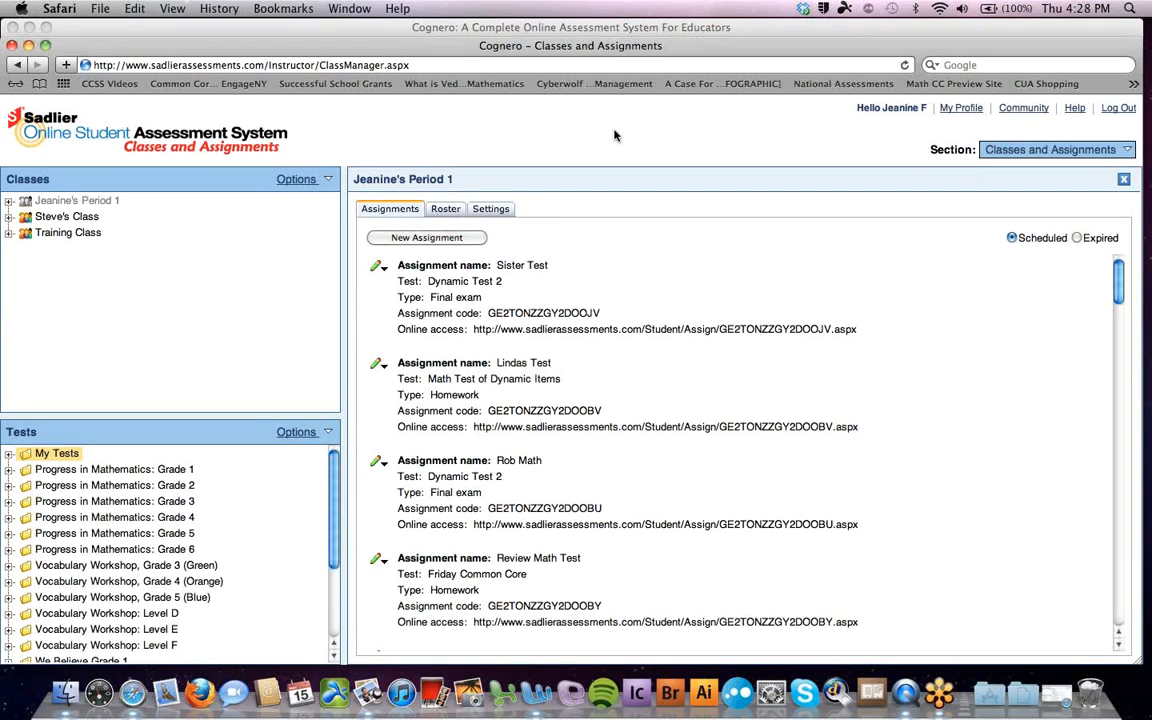
{"action": "left_click", "coordinate": [447, 210]}
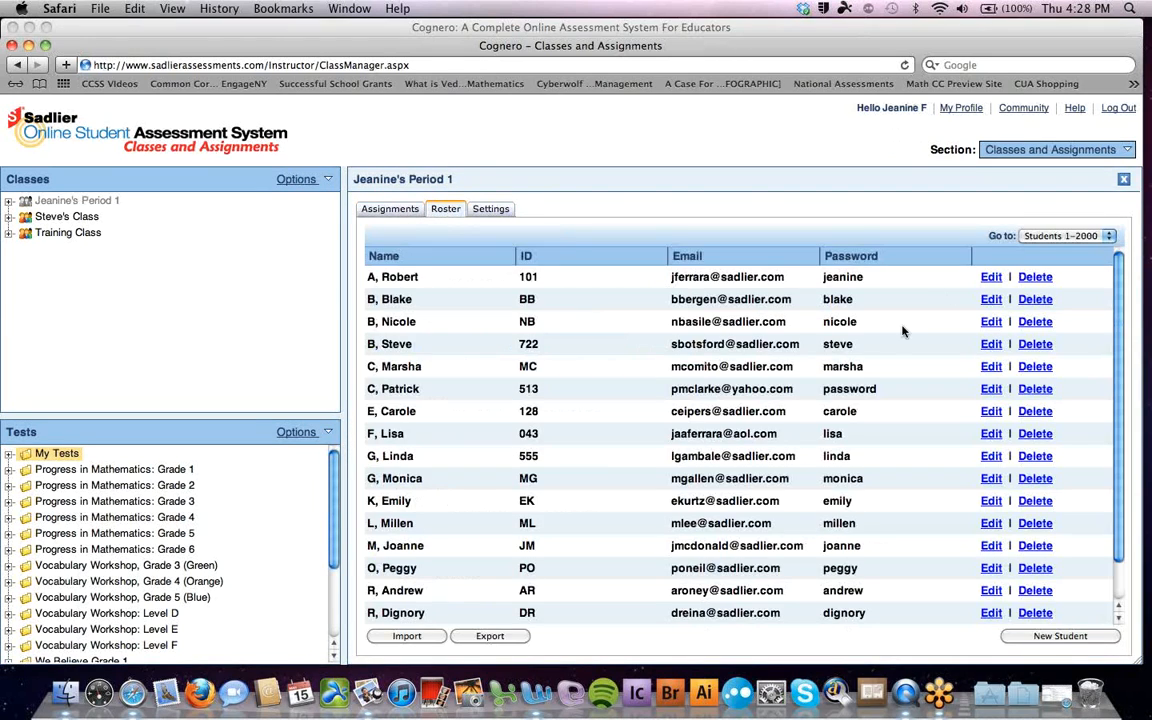
{"action": "left_click", "coordinate": [410, 637]}
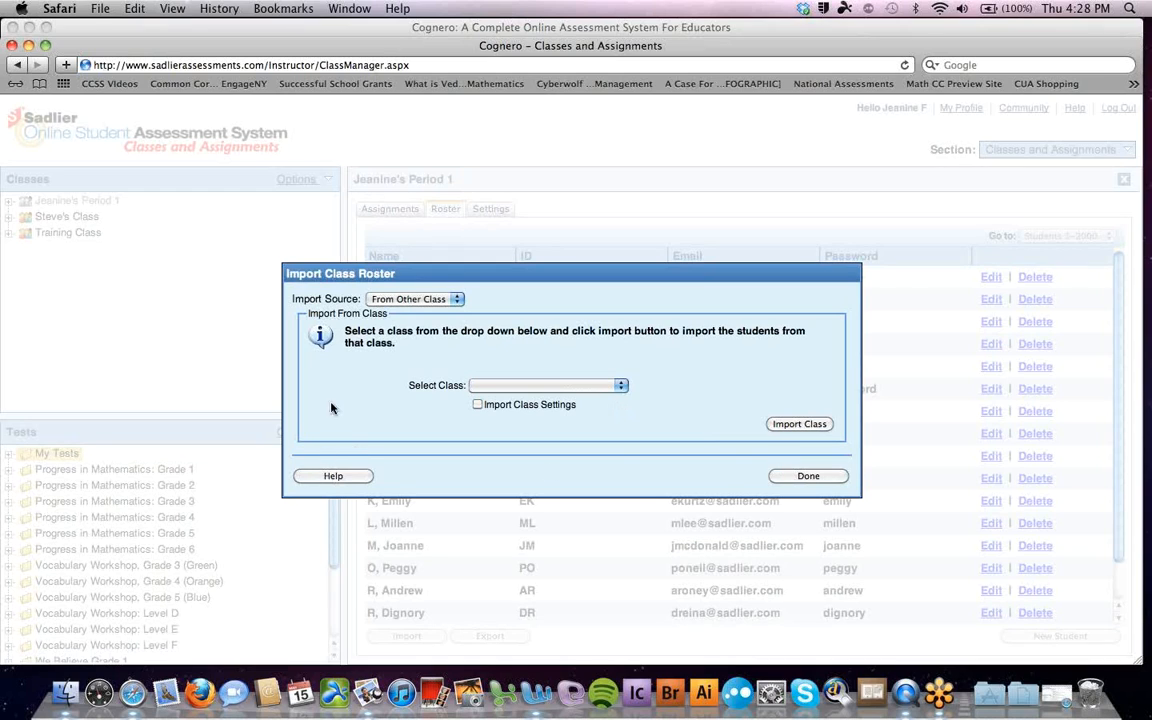
Dismiss the Import Class Roster dialog with Done
{"action": "left_click", "coordinate": [805, 476]}
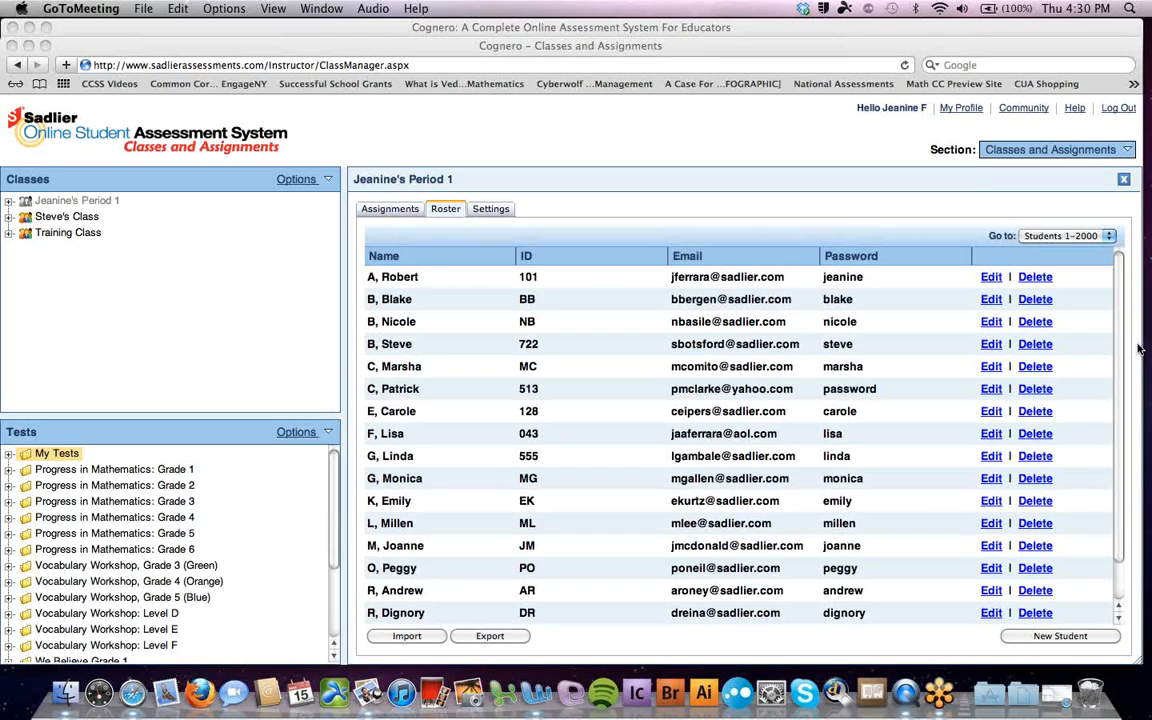
Move the Classes window lower, then minimize the extra Sadlier home page window
{"action": "left_click", "coordinate": [66, 51]}
{"action": "left_click_drag", "start_coordinate": [67, 51], "coordinate": [69, 283]}
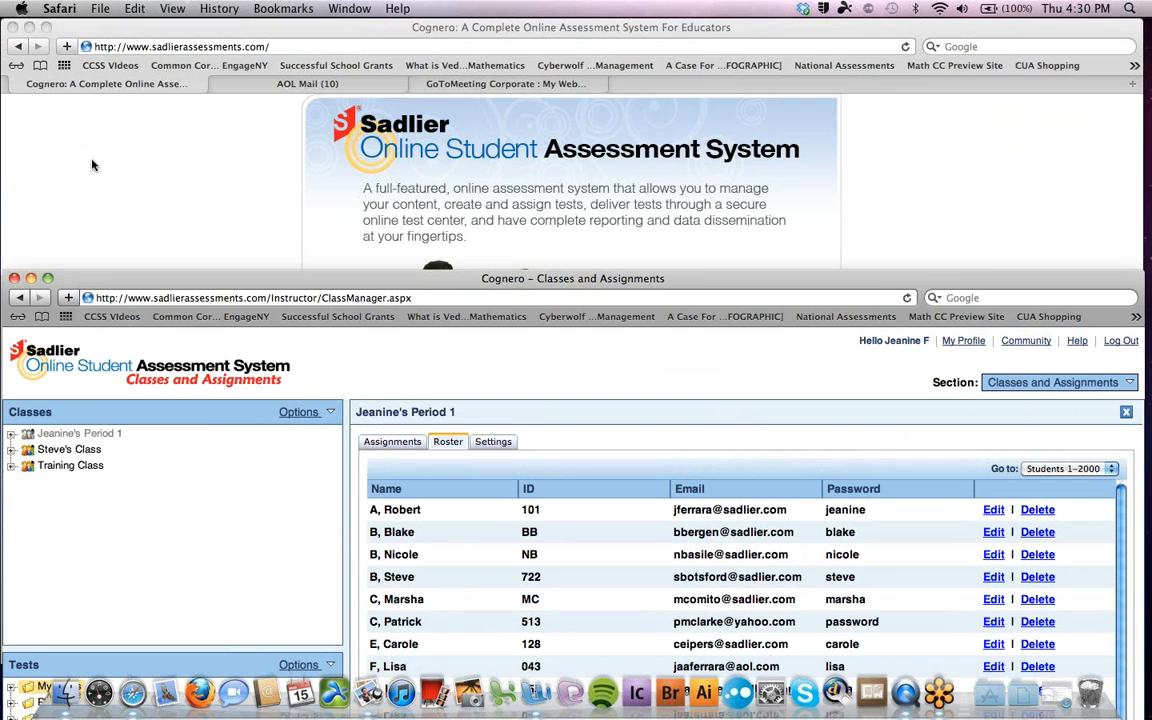
{"action": "left_click", "coordinate": [134, 83]}
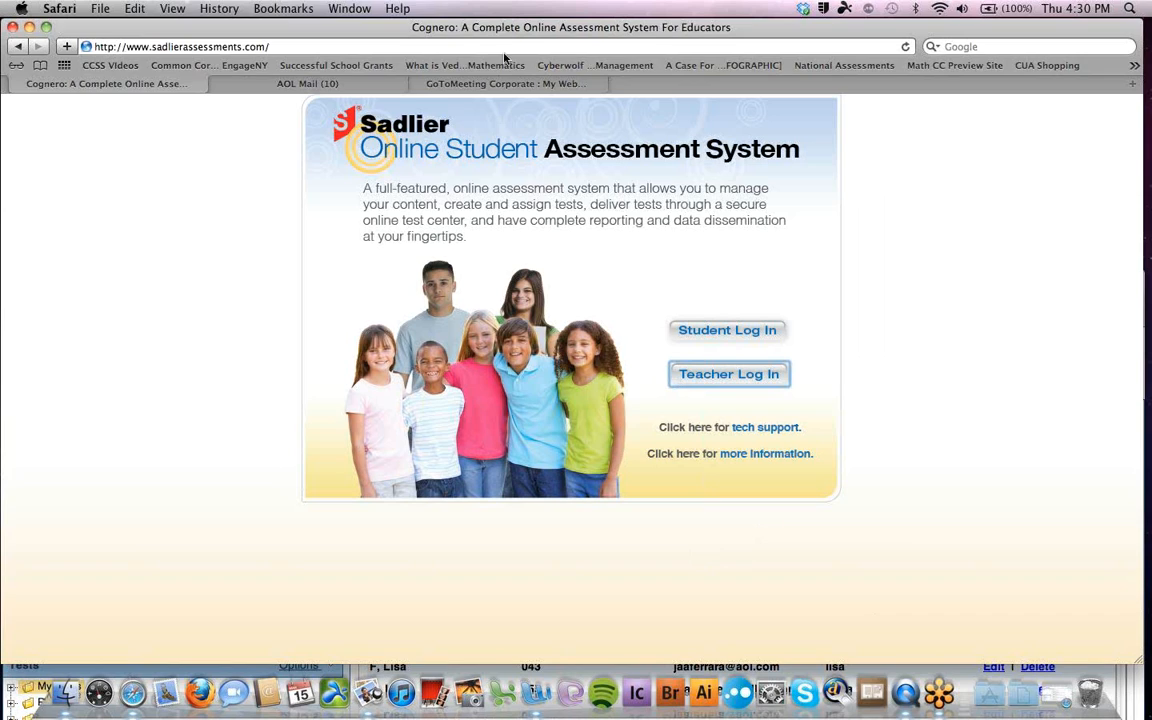
{"action": "left_click", "coordinate": [29, 27]}
Move the roster window to the top, view the period 1 assignments, then switch to Reporting
{"action": "left_click_drag", "start_coordinate": [504, 285], "coordinate": [513, 47]}
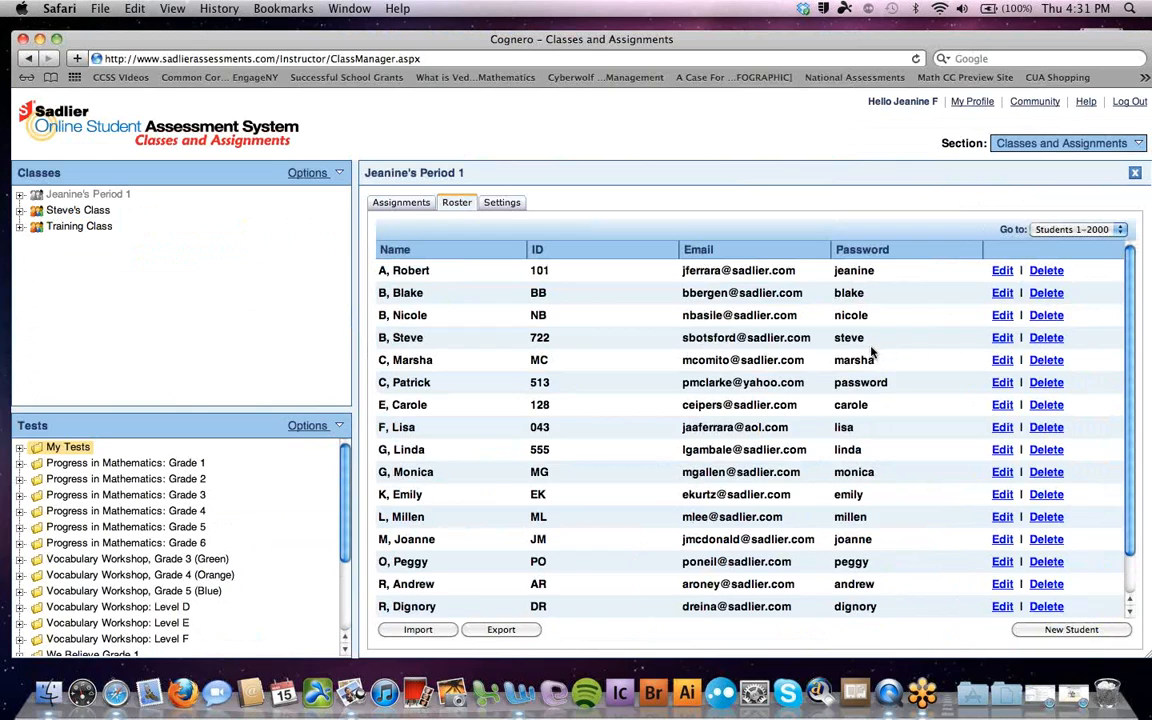
{"action": "left_click", "coordinate": [1136, 145]}
{"action": "left_click", "coordinate": [400, 203]}
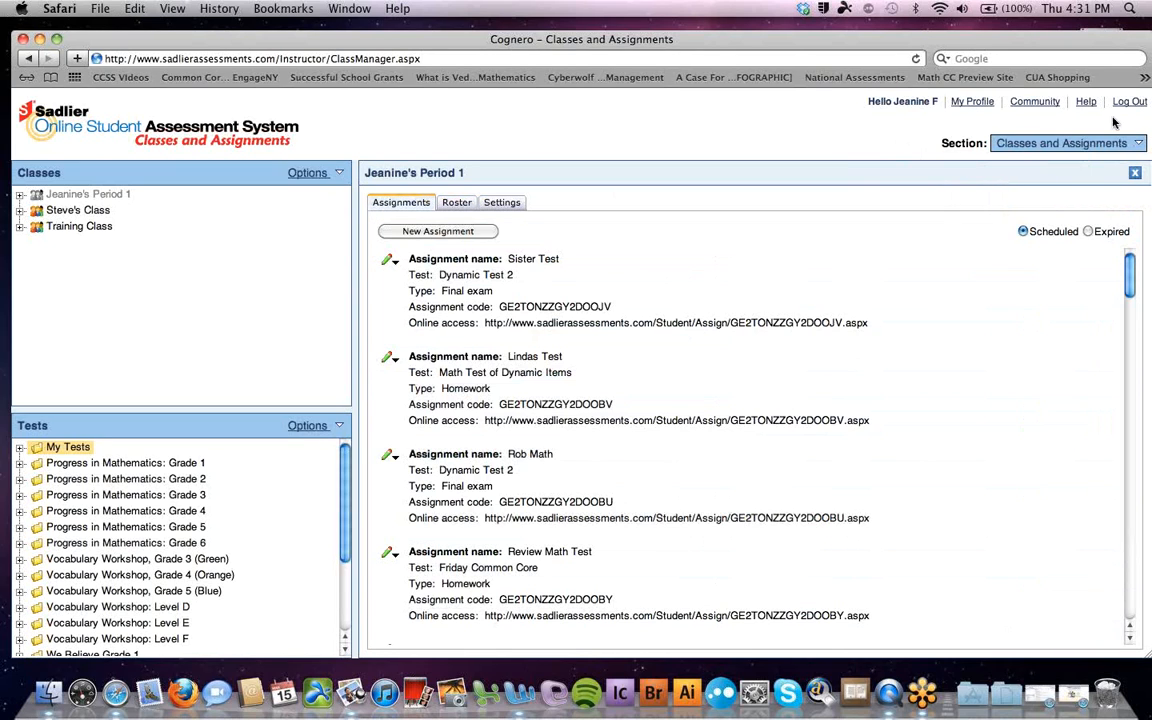
{"action": "left_click", "coordinate": [1022, 140]}
{"action": "left_click", "coordinate": [1058, 186]}
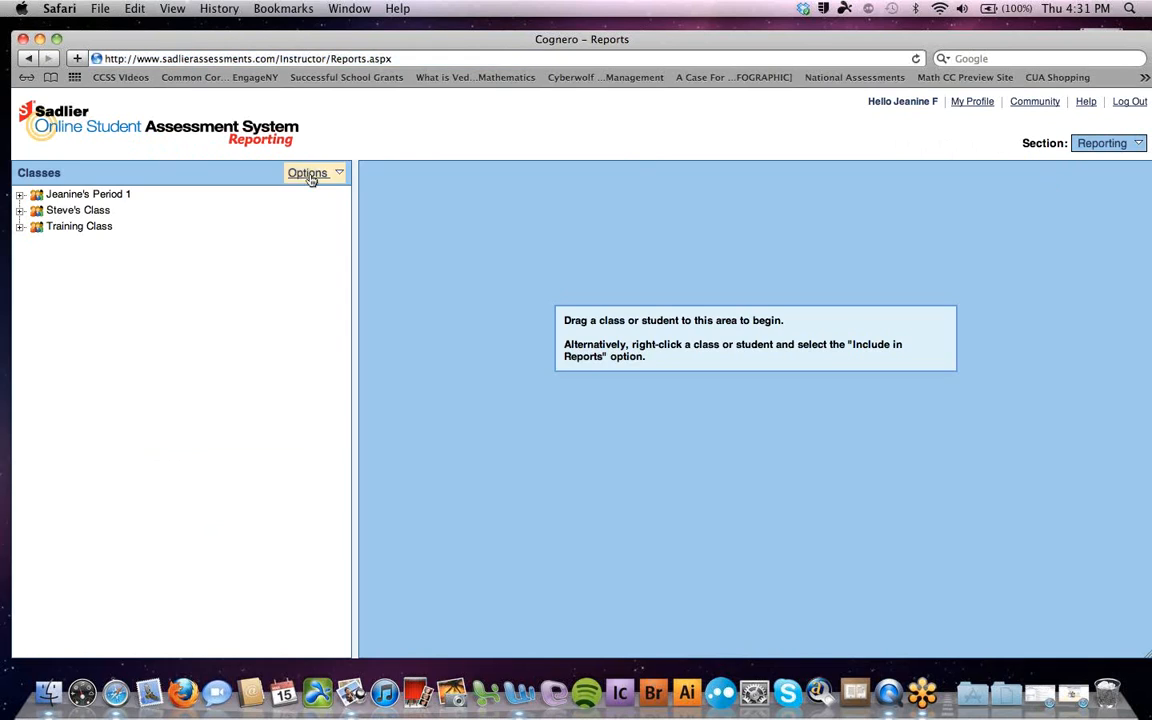
Drag the period 1 class into the report area to display its Grade Book percentages
{"action": "left_click_drag", "start_coordinate": [98, 193], "coordinate": [710, 203]}
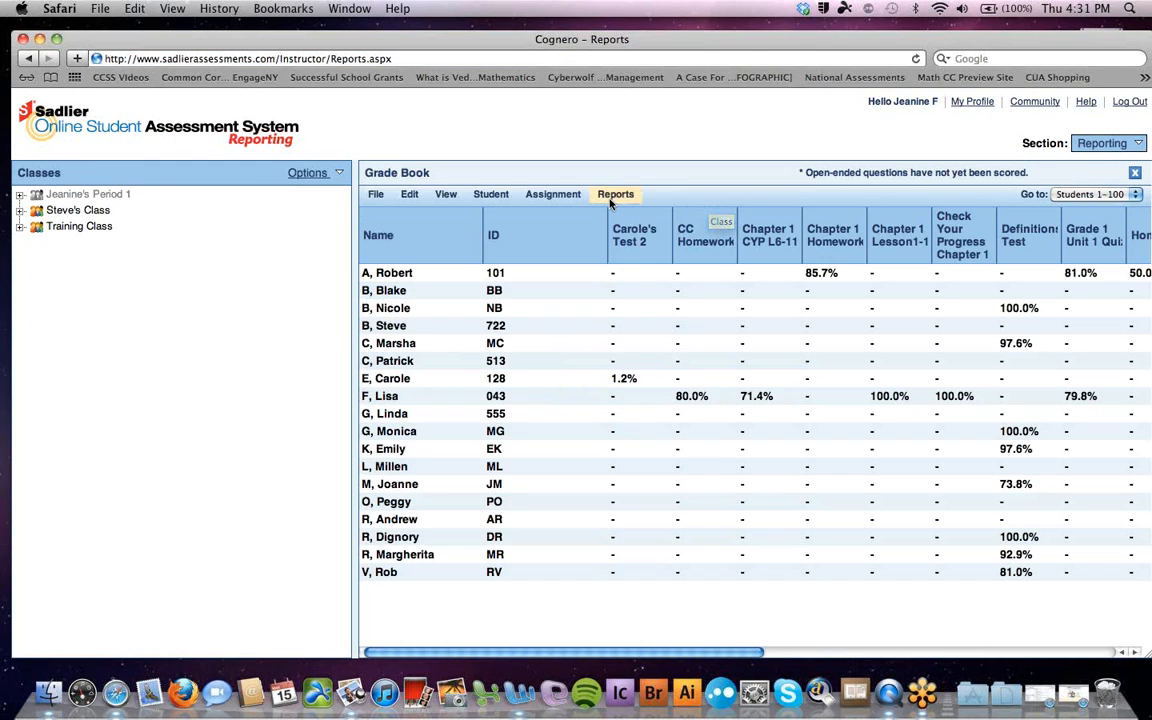
{"action": "left_click", "coordinate": [612, 196]}
{"action": "mouse_move", "coordinate": [626, 233]}
{"action": "left_click", "coordinate": [1140, 229]}
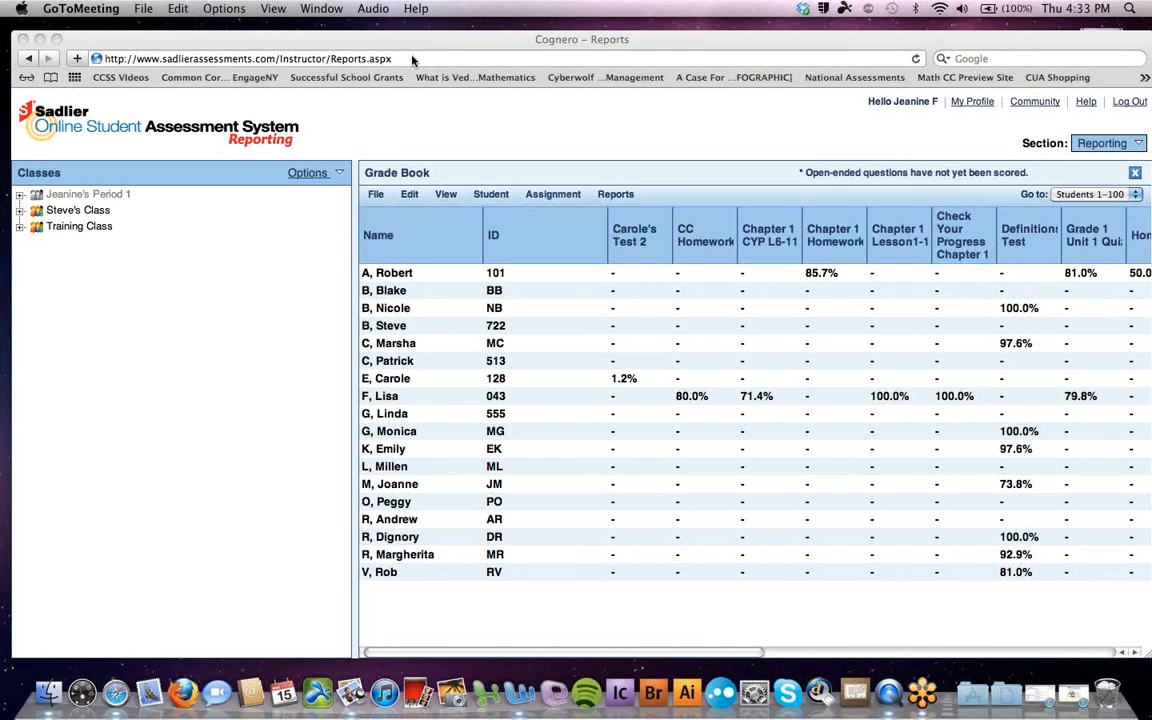
{"action": "left_click", "coordinate": [263, 34]}
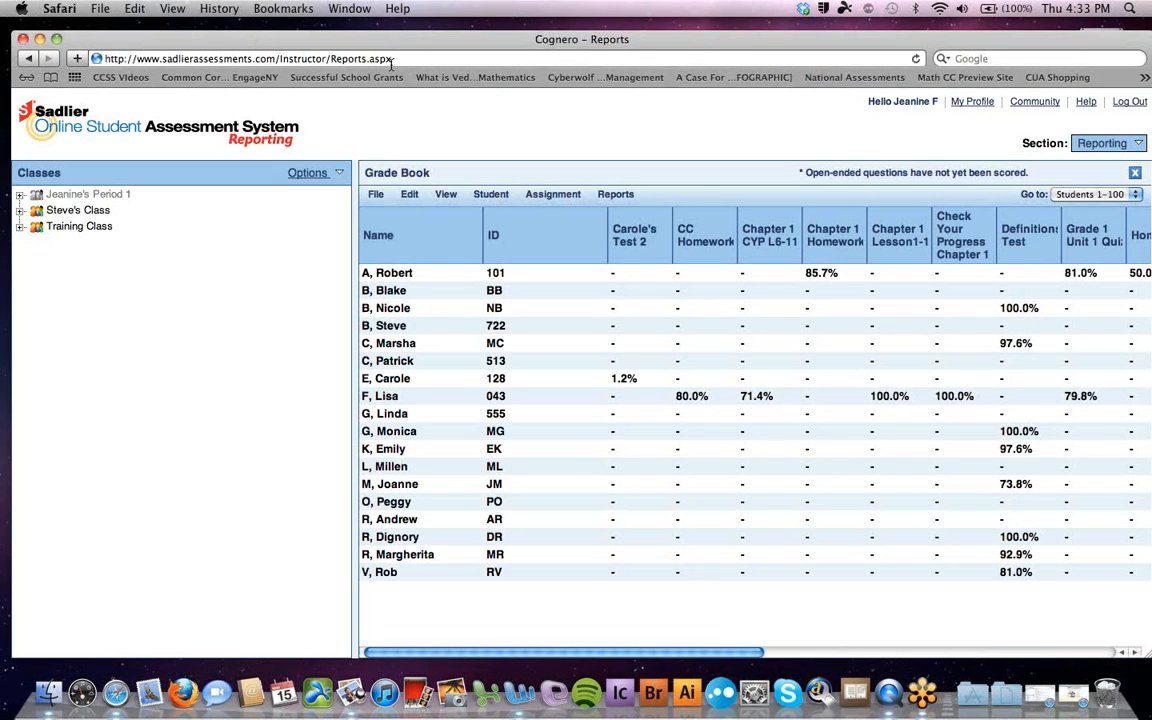
Go to sadlier.com/previewPIMC to load the Progress in Mathematics Teacher's Edition preview
{"action": "left_click", "coordinate": [356, 57]}
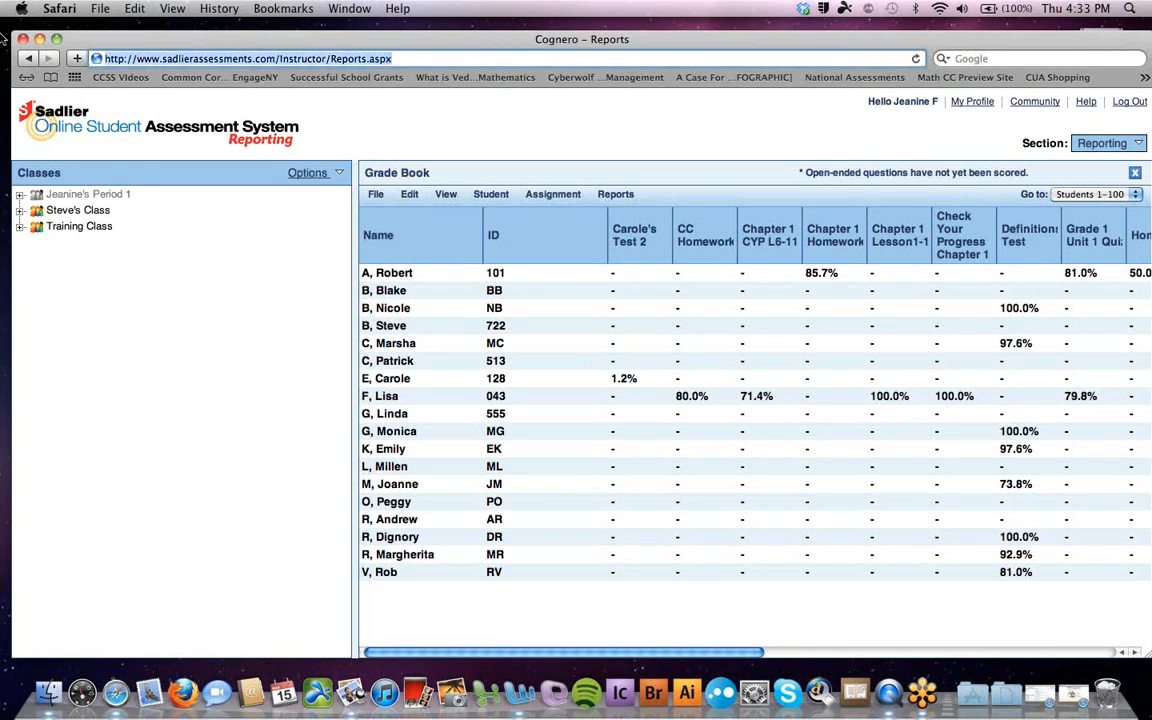
{"action": "type", "text": "sadlier.com/previewPIMCC"}
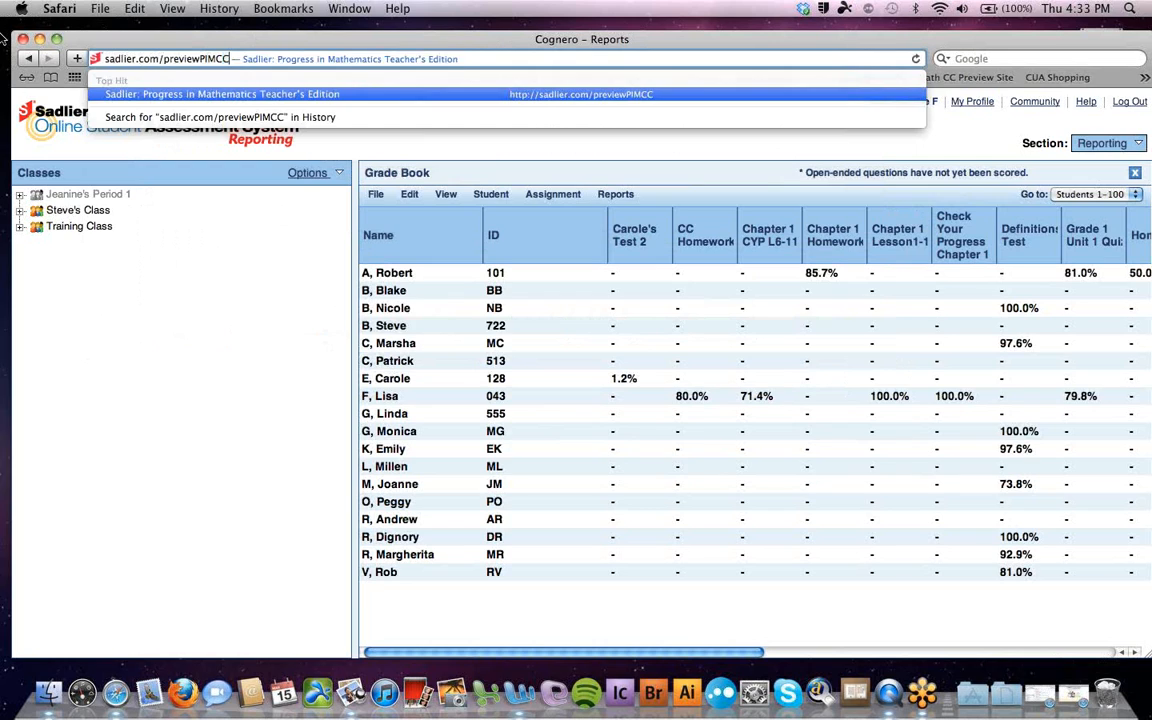
{"action": "key", "text": "Return"}
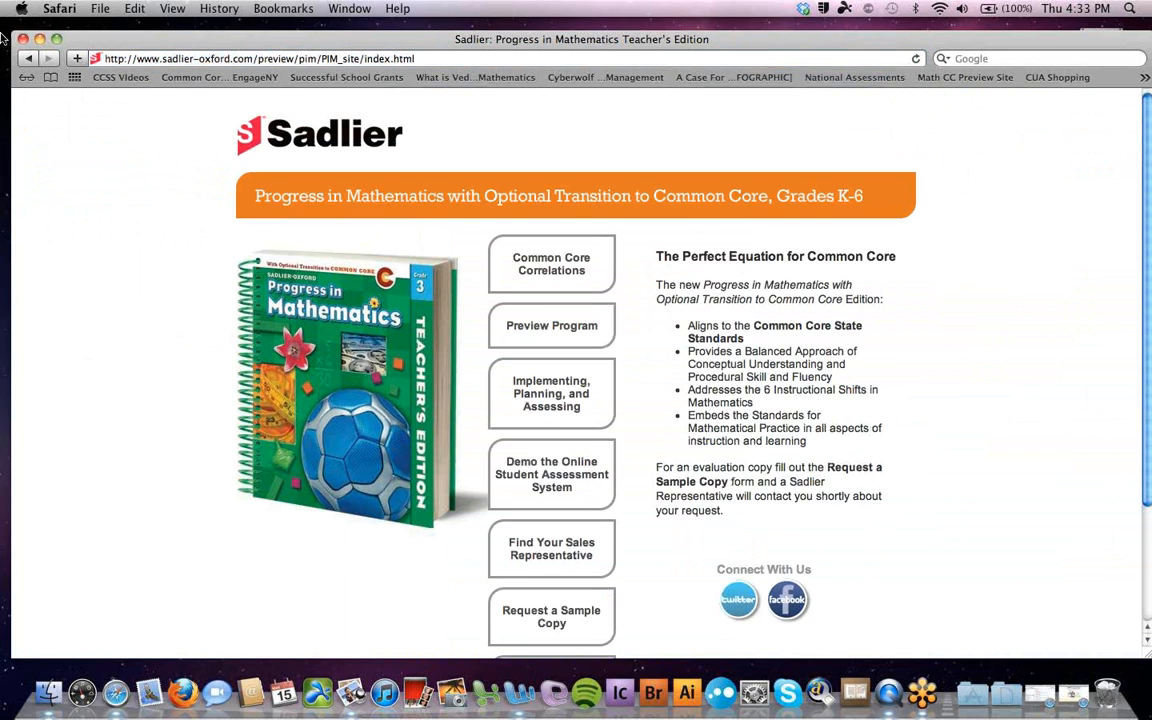